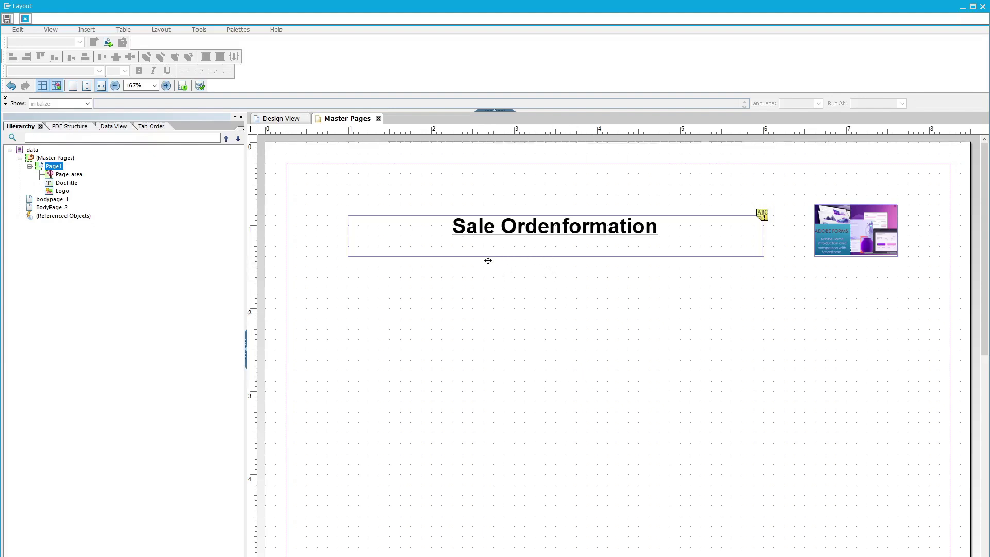
Correct the master page's title text so that it reads "Sale Order Information"
left_click(687, 213)
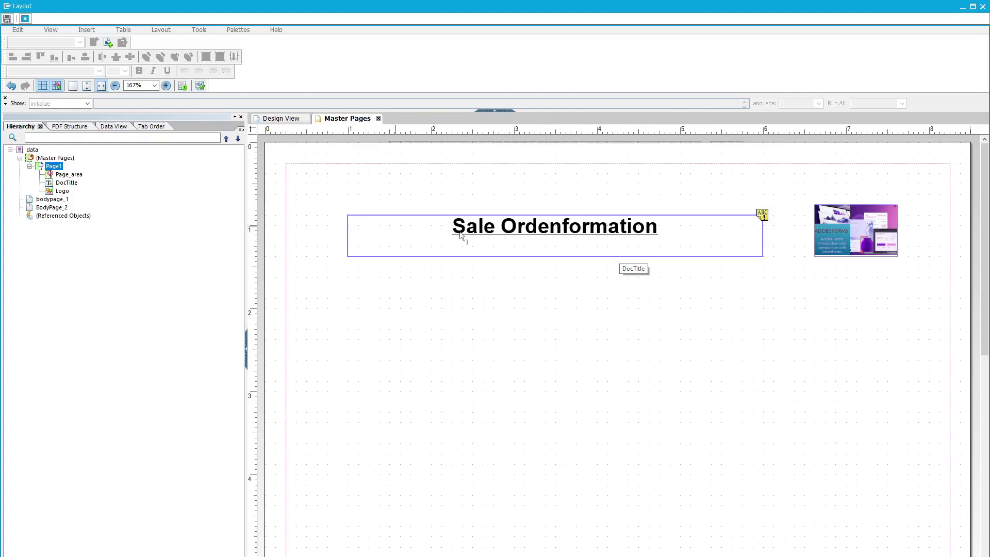
left_click(550, 233)
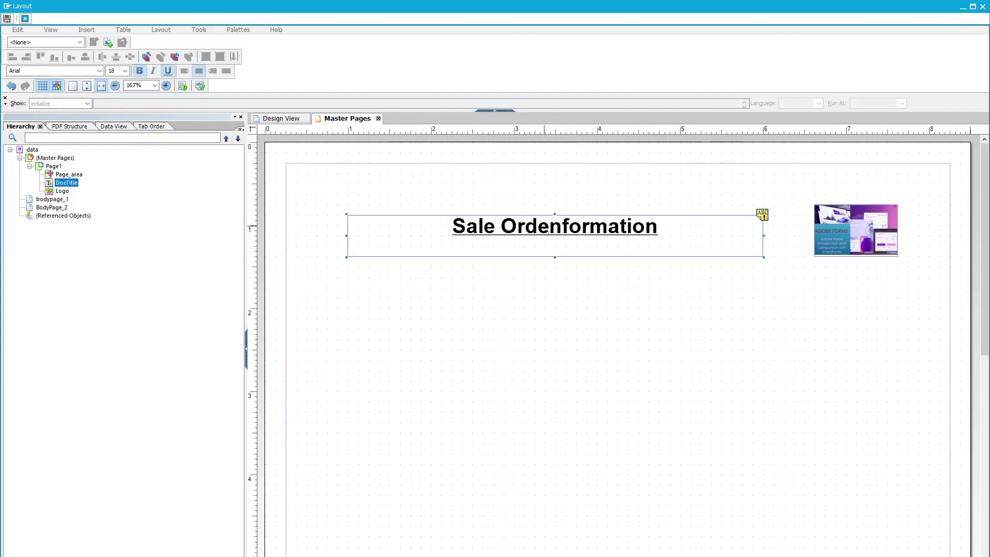
double_click(551, 232)
left_click(549, 228)
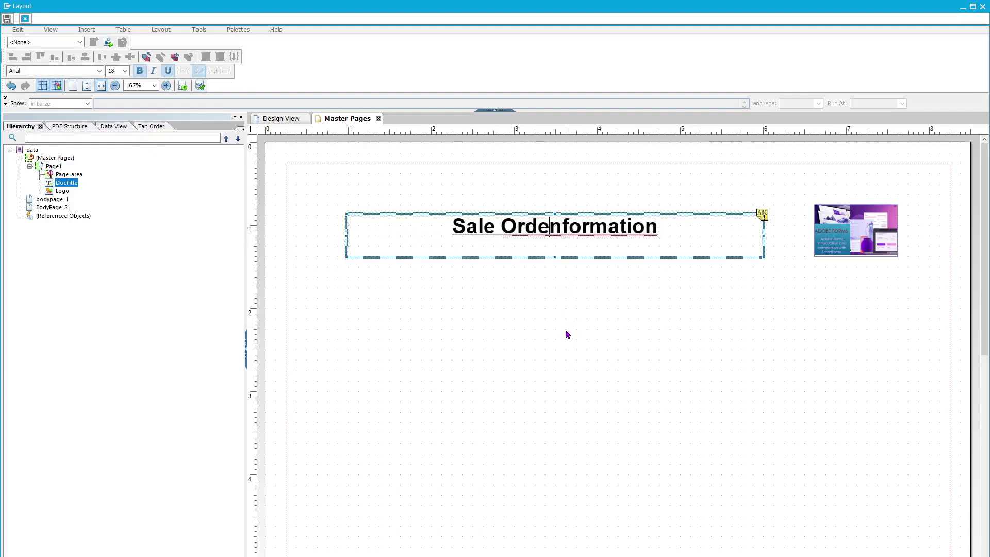
type("R")
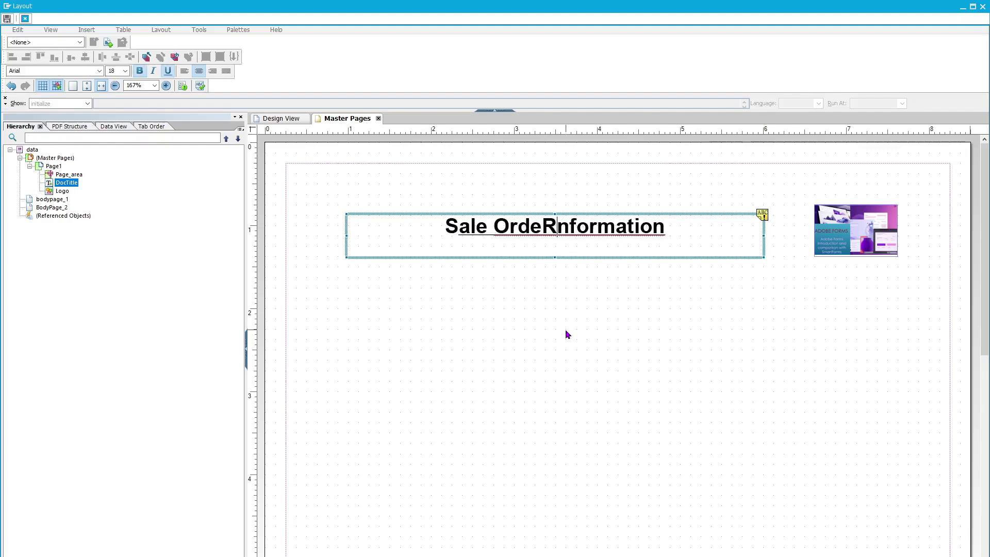
key("BackSpace")
type("r ")
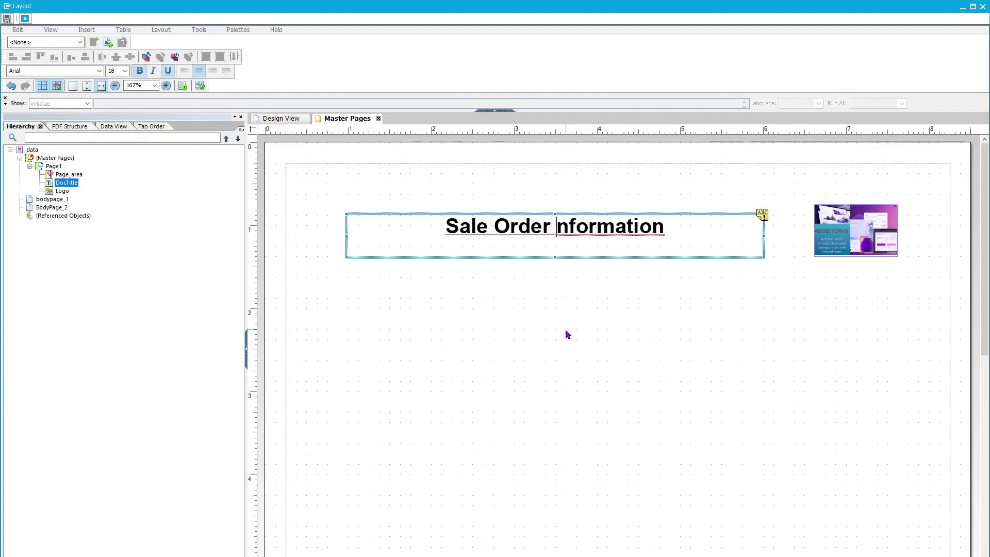
type("I")
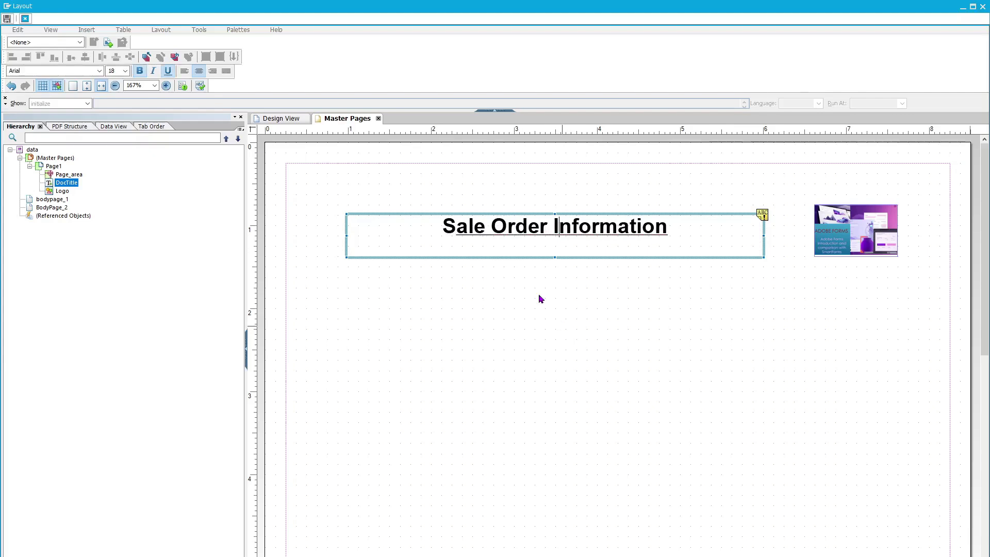
left_click(654, 302)
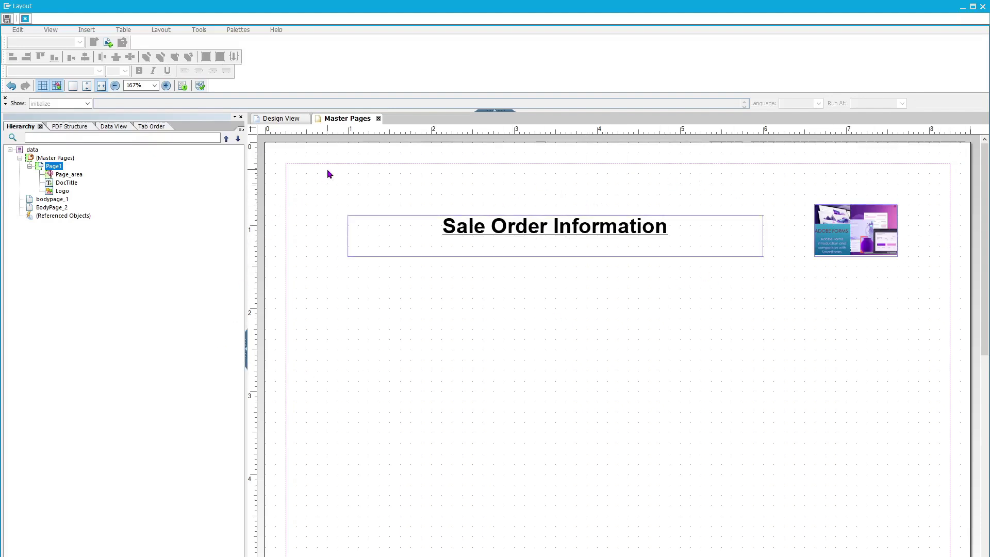
Examine how the corrected title and the logo are laid out across the body pages in the design view
left_click(278, 122)
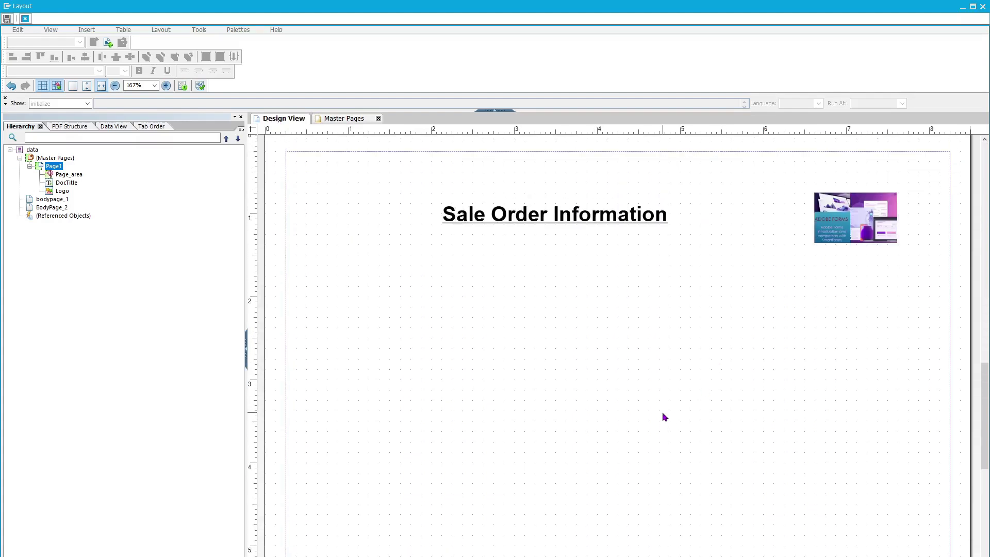
scroll(664, 416, "up", 1)
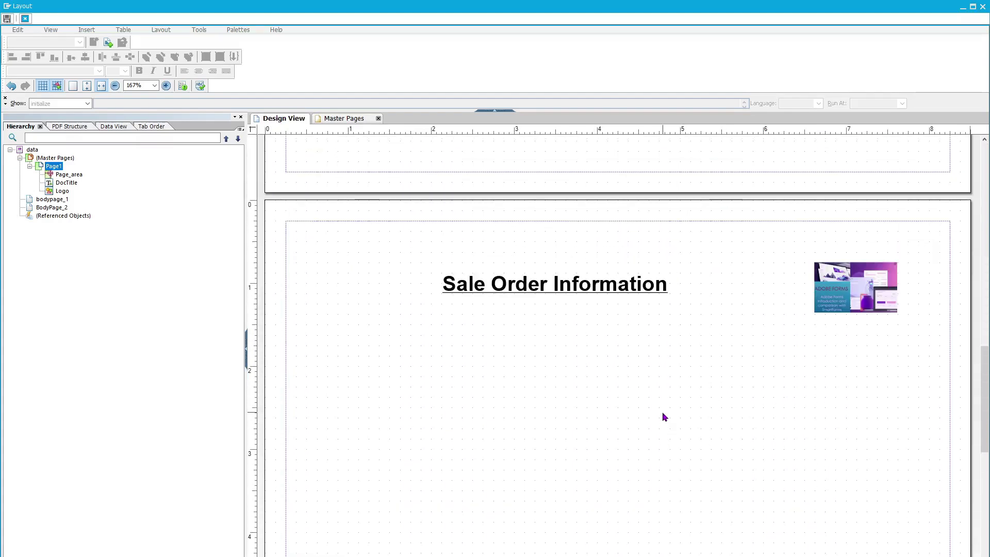
scroll(663, 415, "up", 2)
scroll(663, 416, "up", 2)
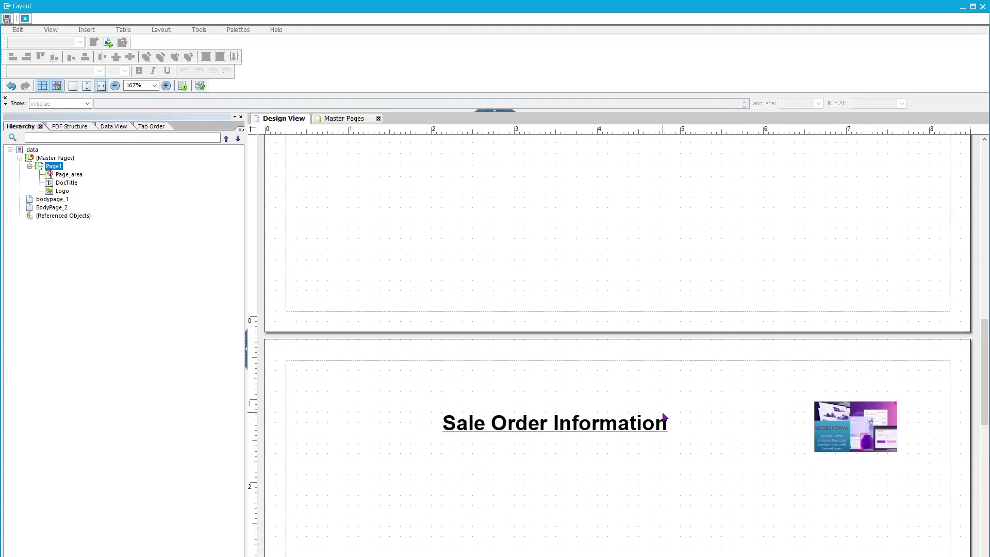
scroll(665, 416, "down", 2)
scroll(664, 415, "down", 4)
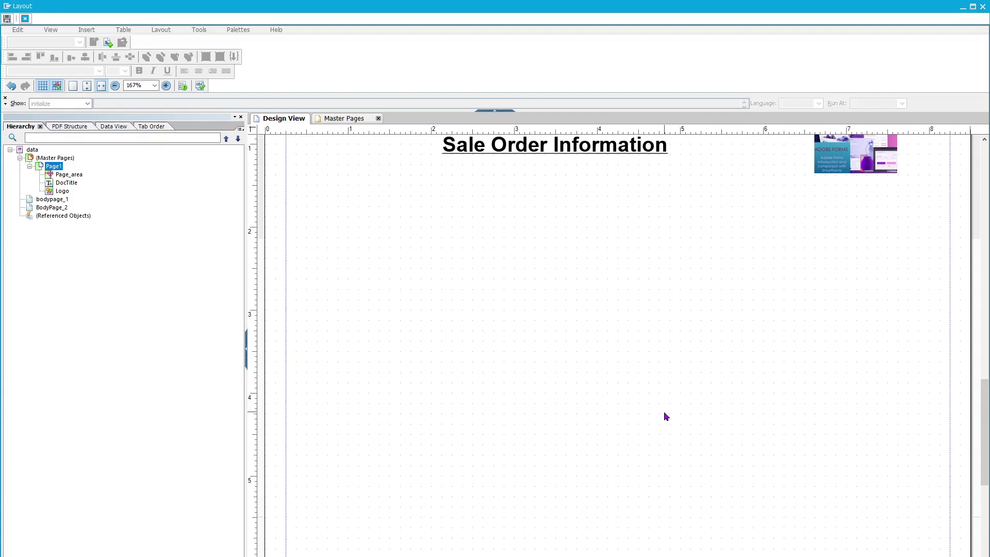
scroll(665, 414, "up", 3)
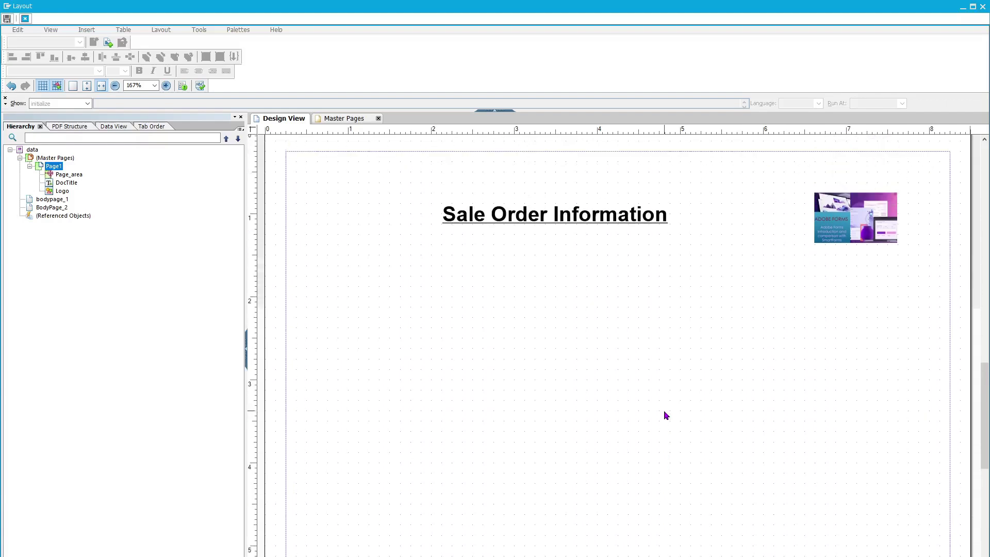
scroll(685, 405, "up", 10)
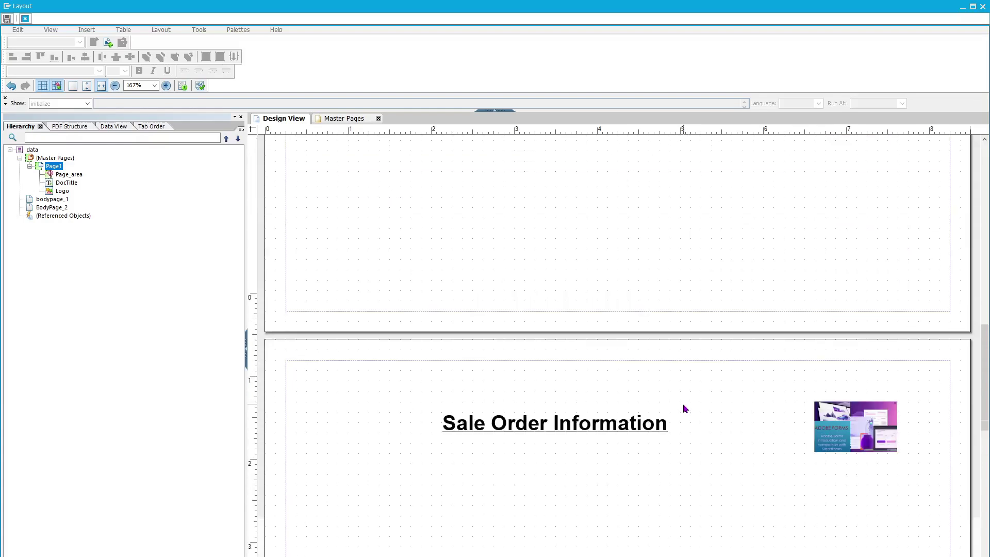
left_click_drag(986, 390, 986, 225)
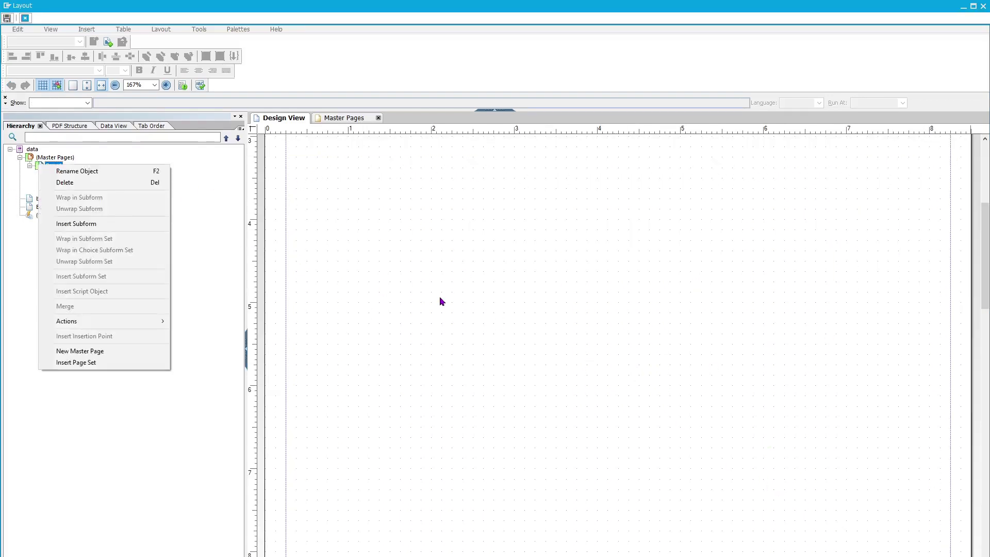
left_click(439, 296)
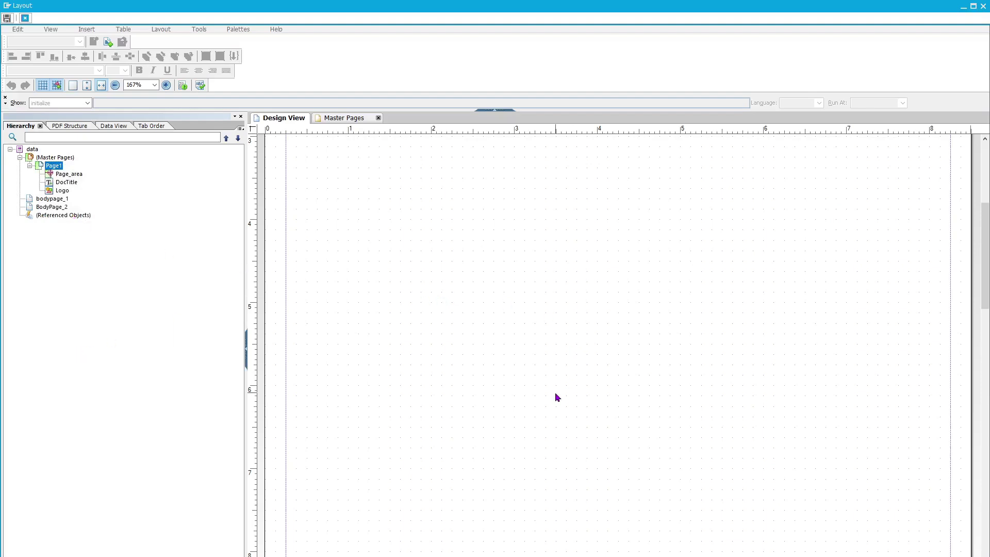
scroll(549, 394, "up", 10)
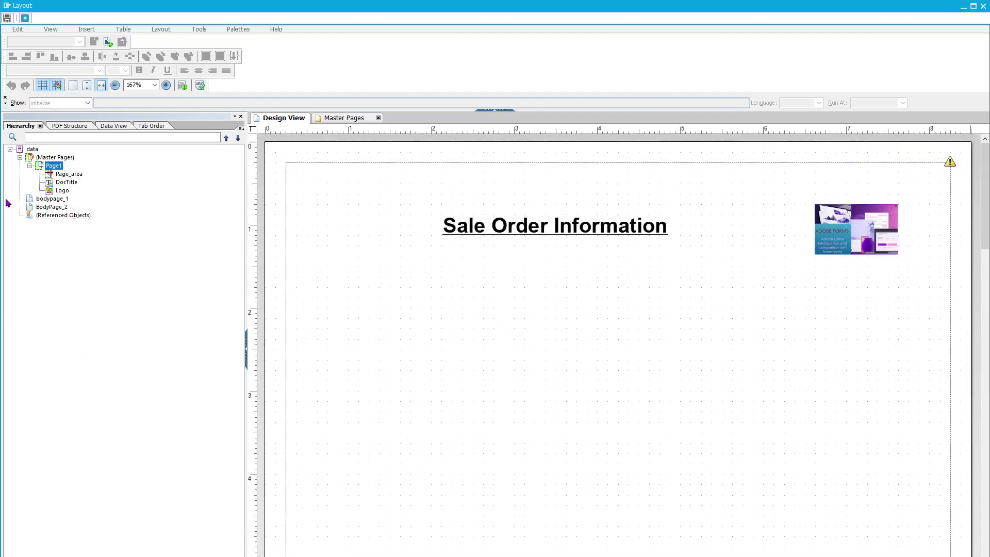
Insert a subform into master page Page1, place it below the title, and widen it to about 7.5 in
right_click(38, 167)
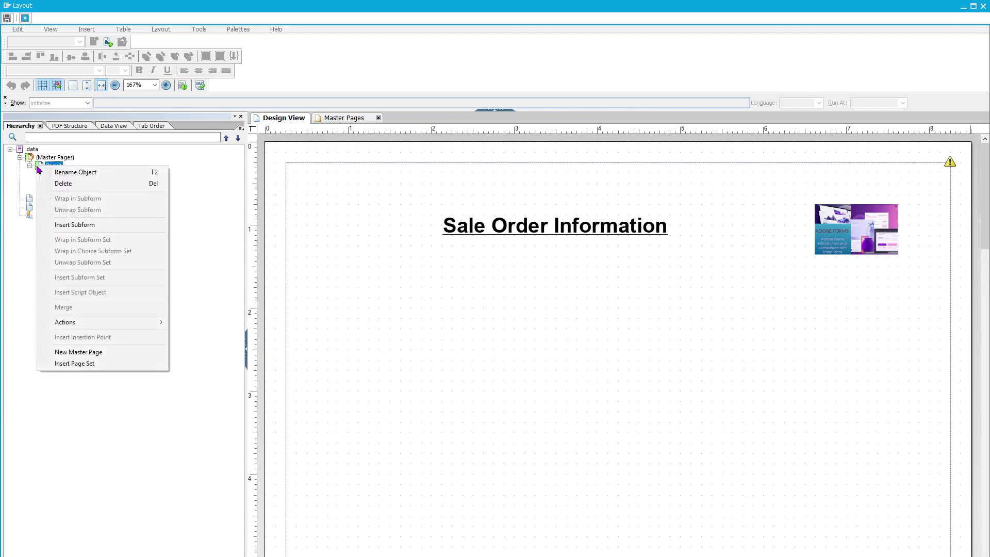
left_click(65, 226)
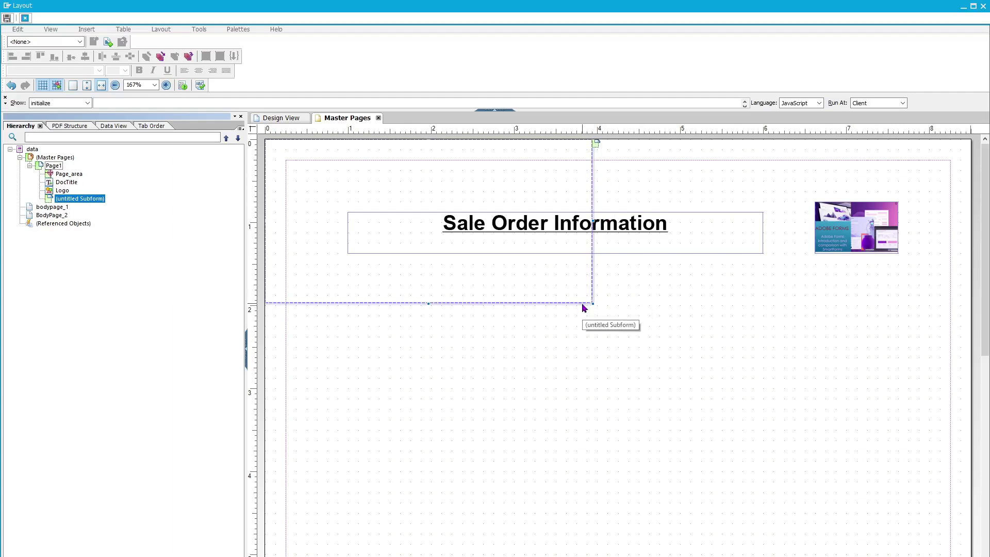
left_click_drag(584, 308, 635, 391)
left_click_drag(686, 456, 672, 425)
left_click_drag(676, 345, 919, 345)
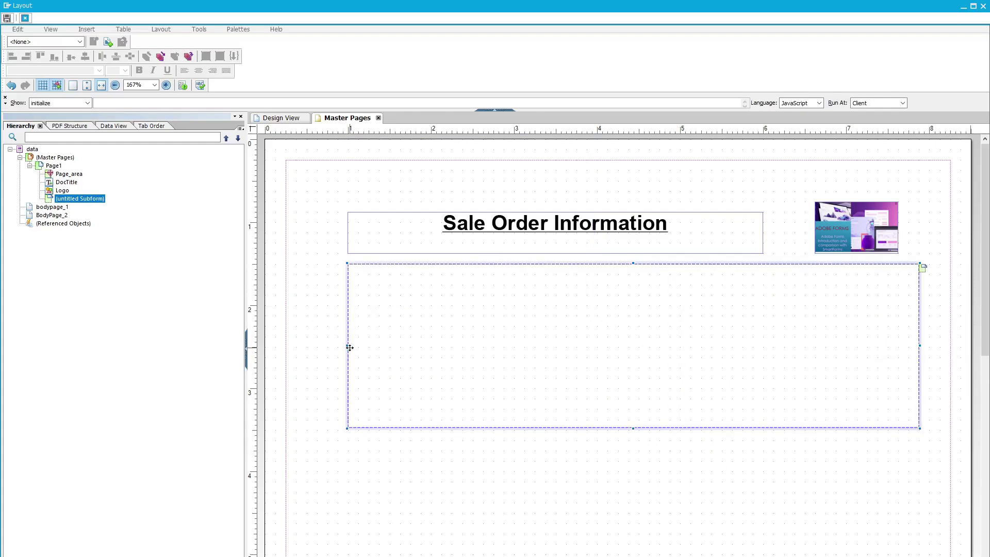
left_click_drag(346, 345, 295, 345)
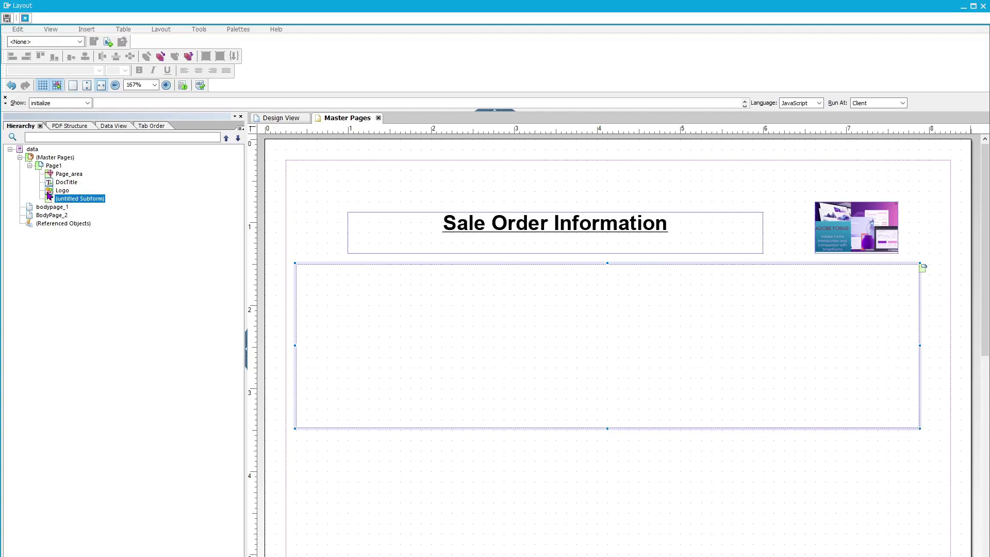
Move the Logo and DocTitle objects into the untitled subform on the master page
left_click_drag(49, 193, 56, 204)
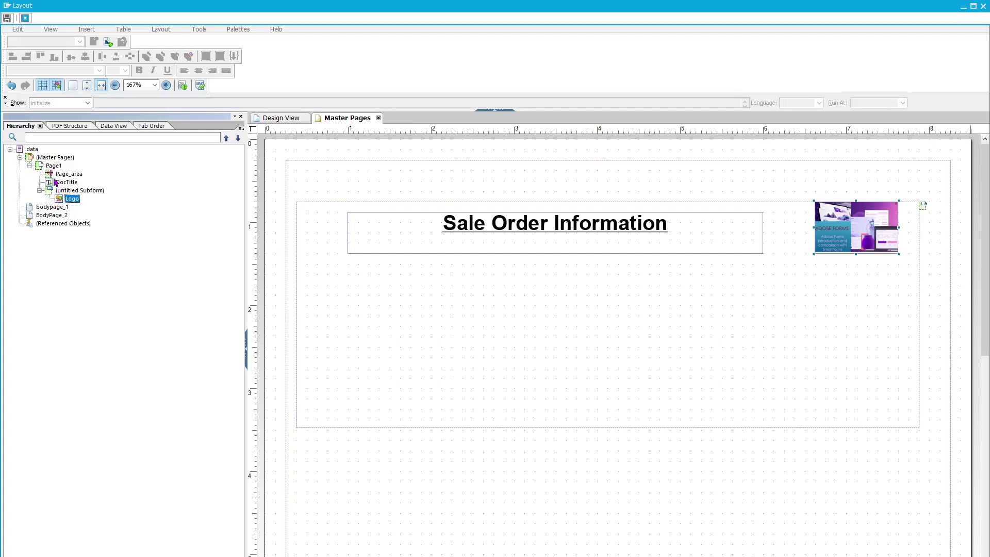
left_click(50, 184)
left_click_drag(50, 184, 59, 200)
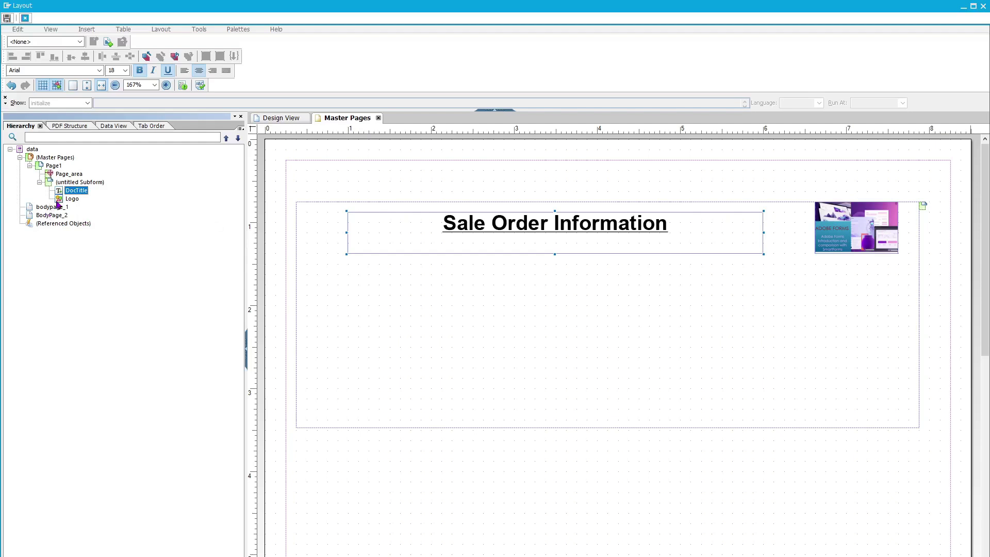
Shrink the subform to about 0.75 in high around the title and logo, and move it up to the upper page margin
left_click(592, 430)
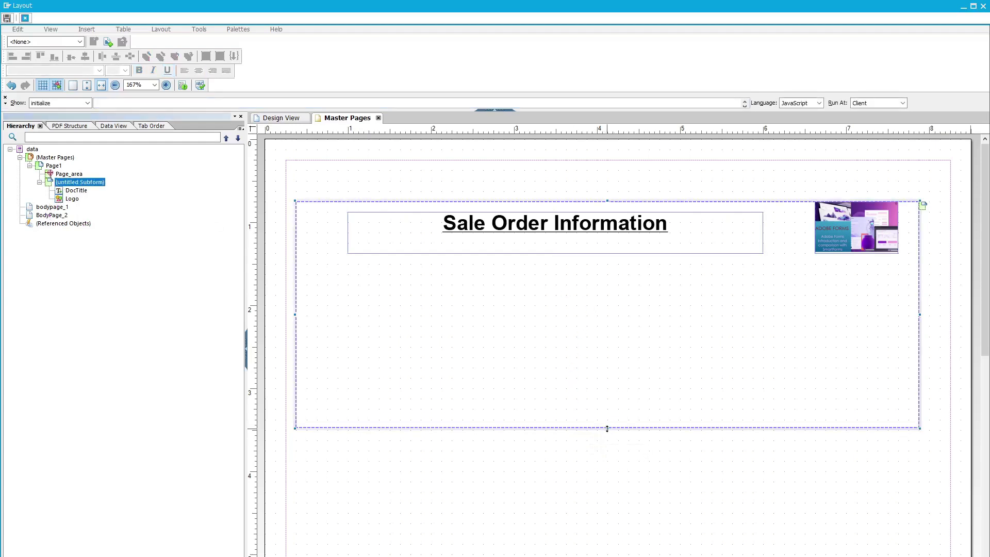
left_click_drag(607, 426, 621, 266)
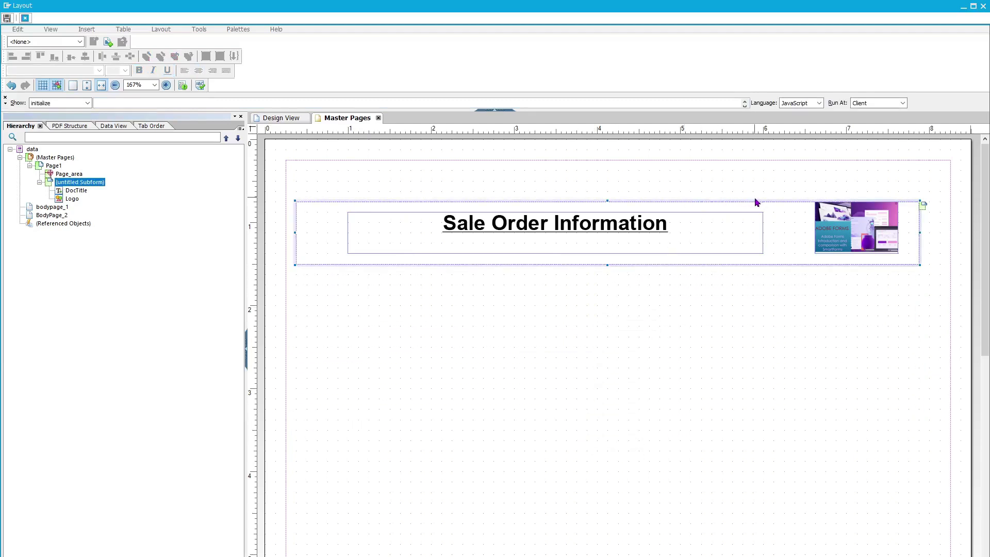
left_click_drag(755, 204, 754, 168)
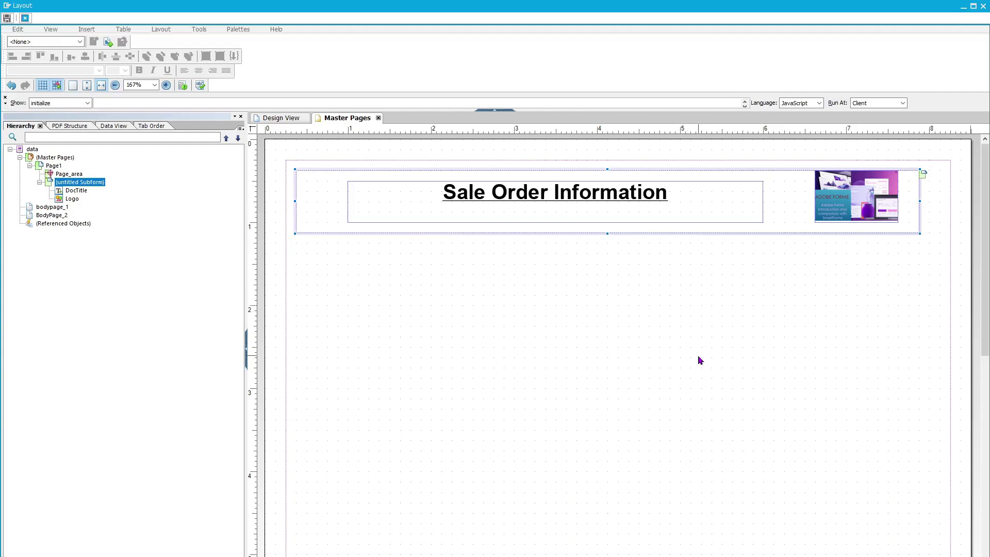
Rename the master page's untitled subform as DOC_HEAD
left_click(66, 184)
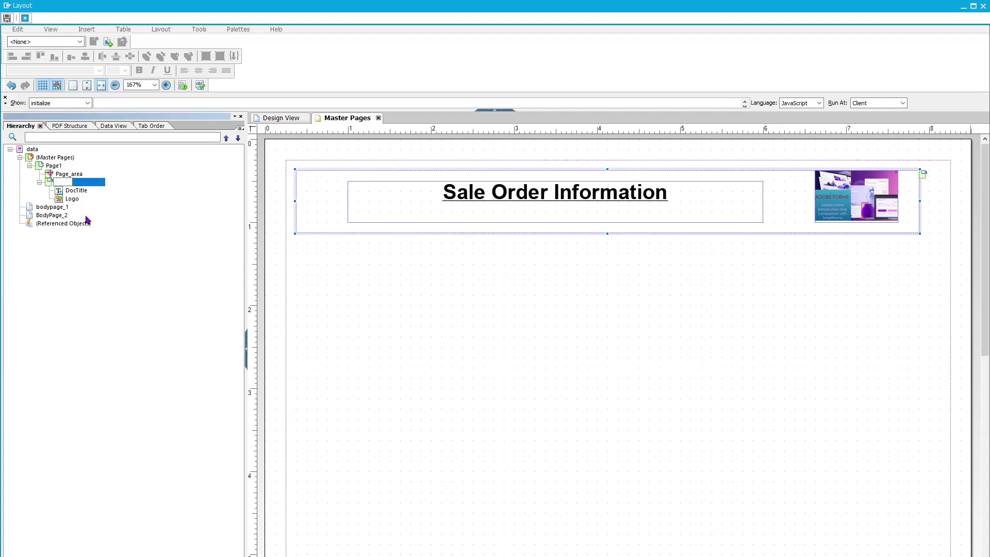
type("DOC_HEAD")
key("Return")
left_click(463, 265)
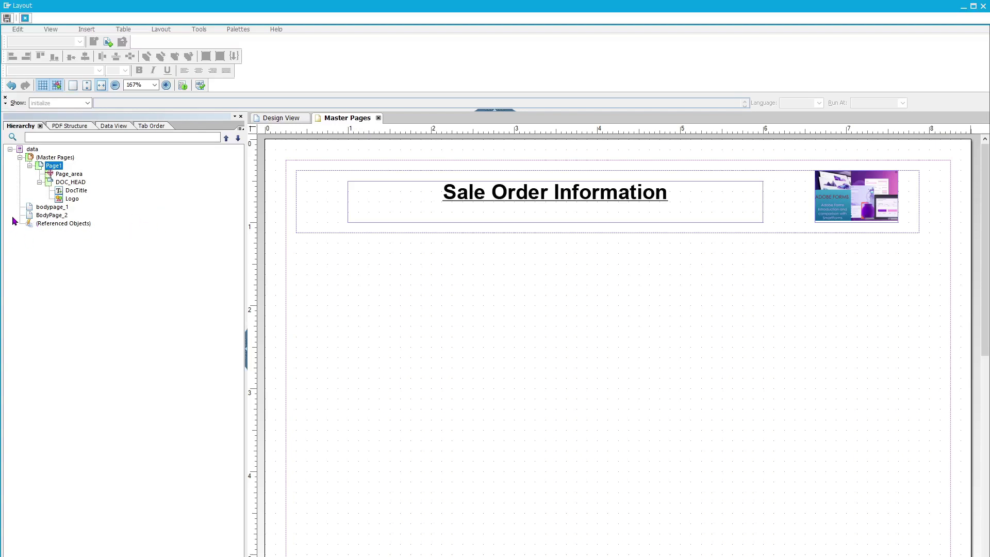
Insert a subform into bodypage_1, place it below the title, and size it to about 7.875 by 1.5 in
left_click(30, 208)
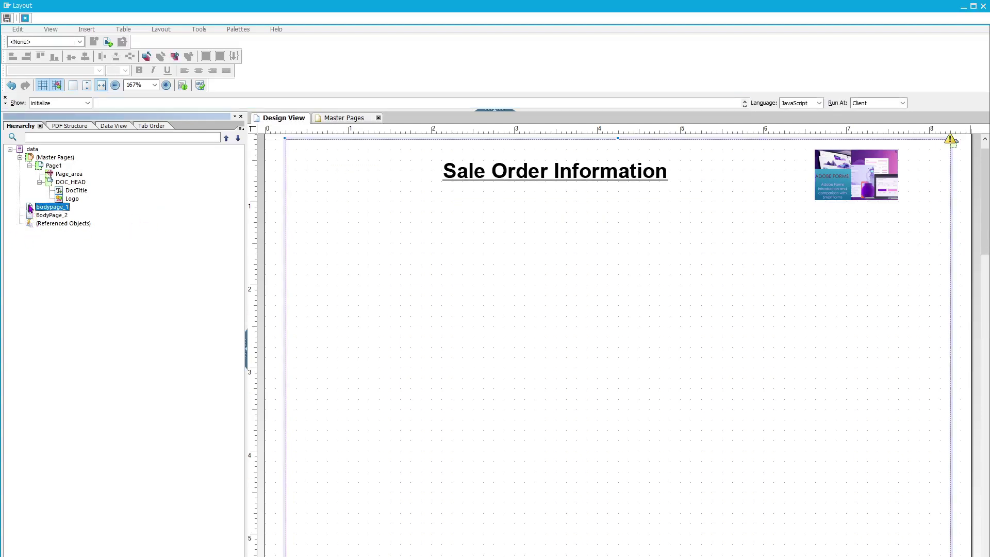
right_click(30, 208)
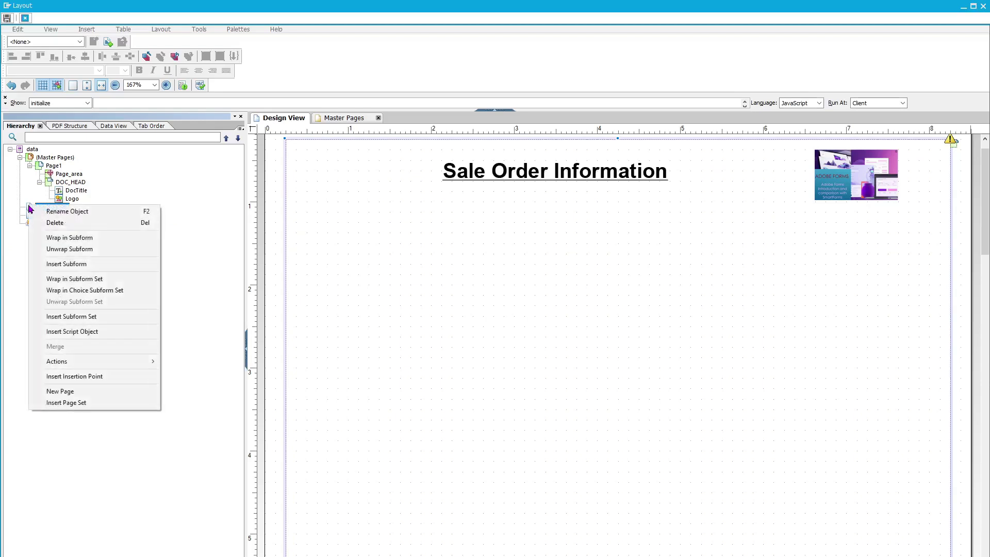
left_click(65, 266)
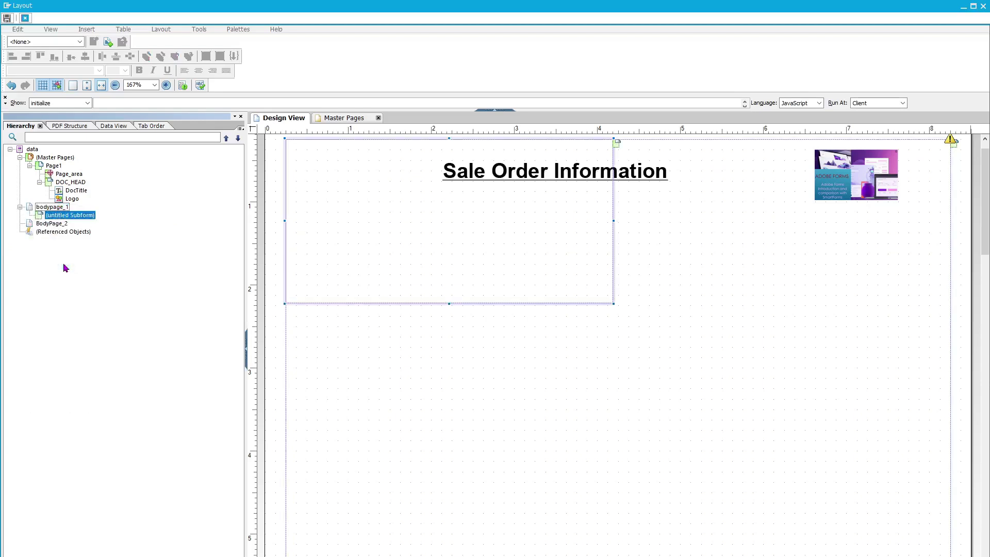
left_click_drag(499, 302, 490, 385)
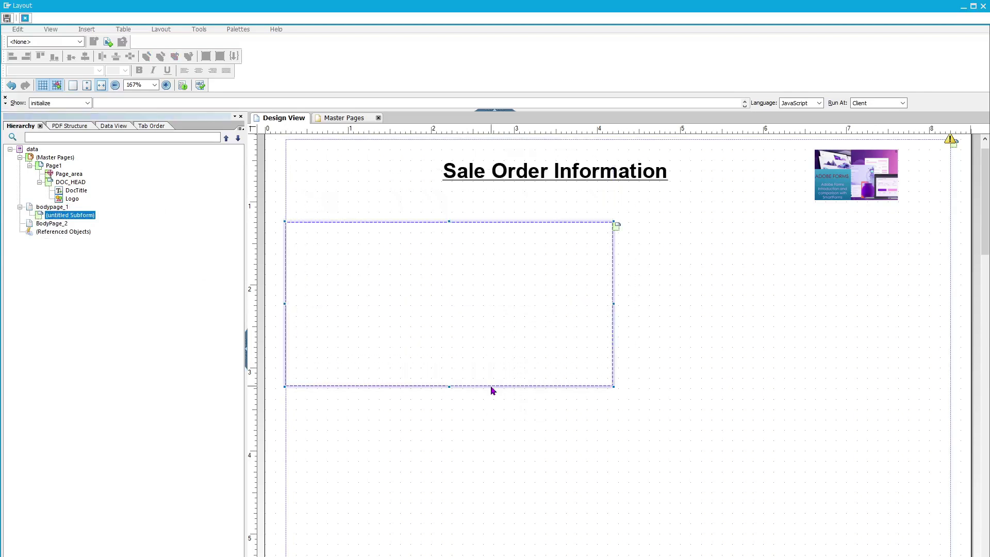
left_click_drag(614, 309, 936, 332)
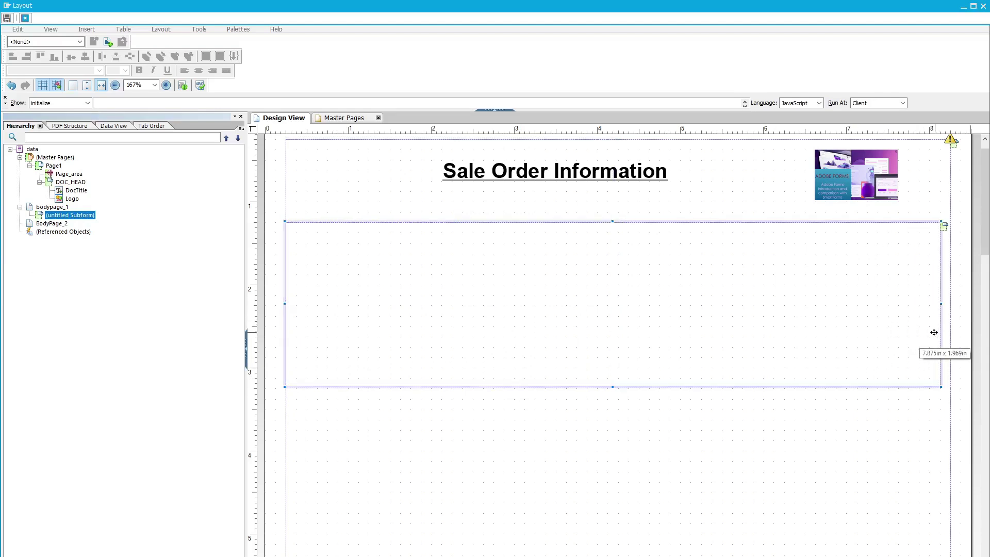
left_click_drag(612, 387, 614, 348)
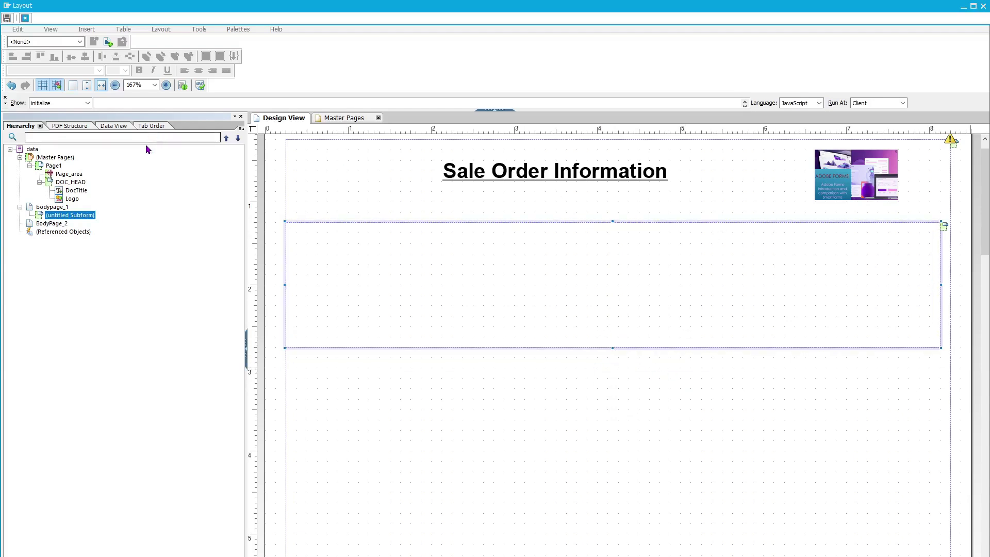
Rename the new subform in bodypage_1 as OrderMaster
left_click(60, 217)
type("Master")
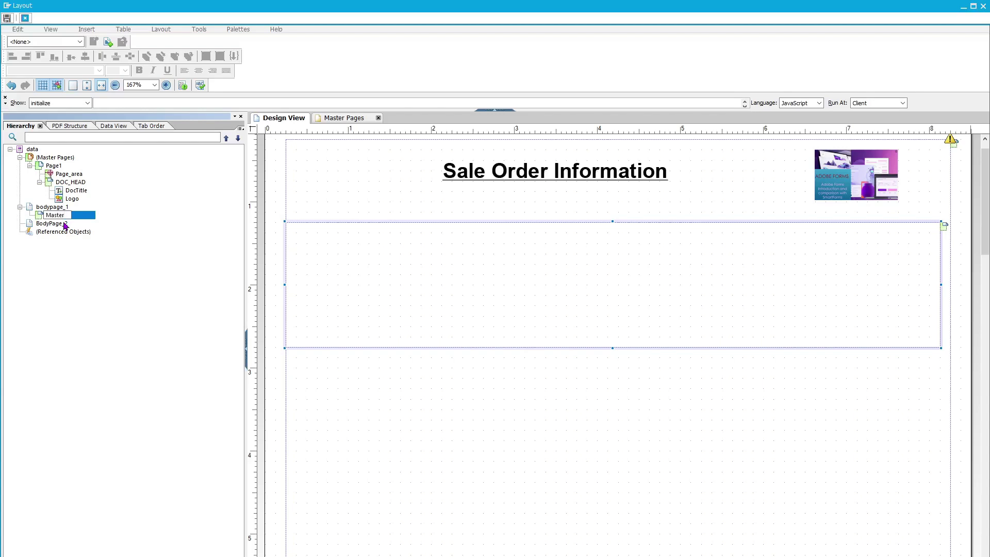
type("Order")
key("Return")
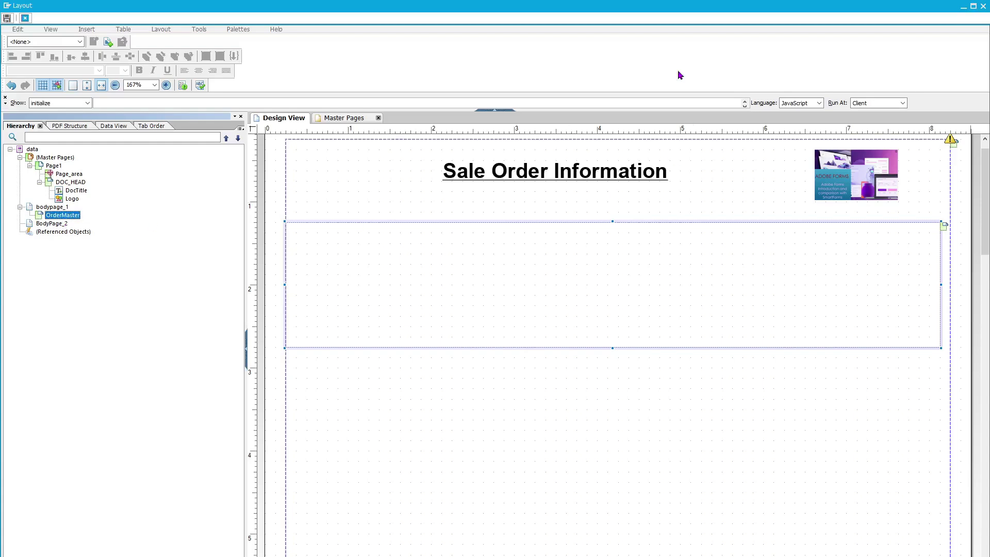
Insert a text object into the OrderMaster subform and place it near the middle of the subform's upper edge
left_click(445, 245)
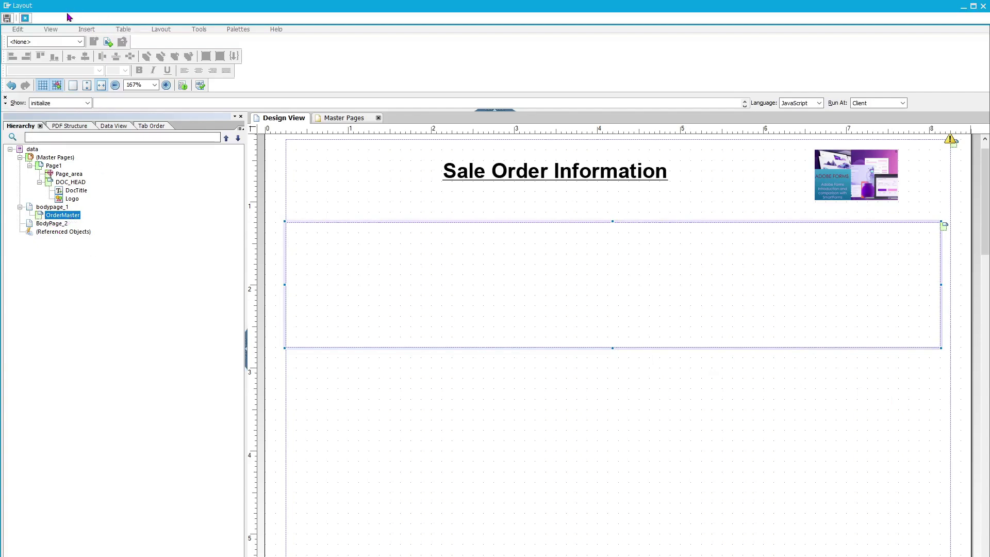
left_click(83, 30)
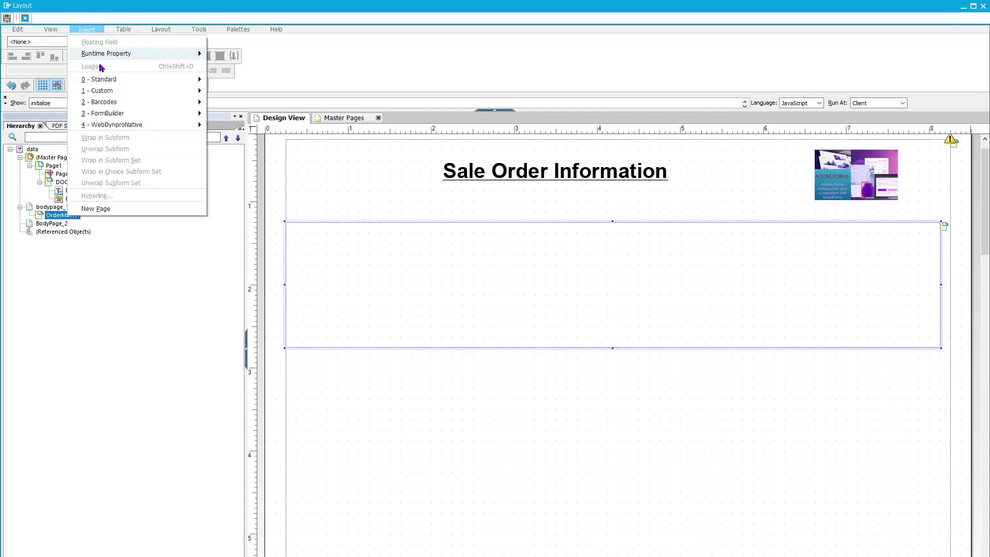
mouse_move(111, 82)
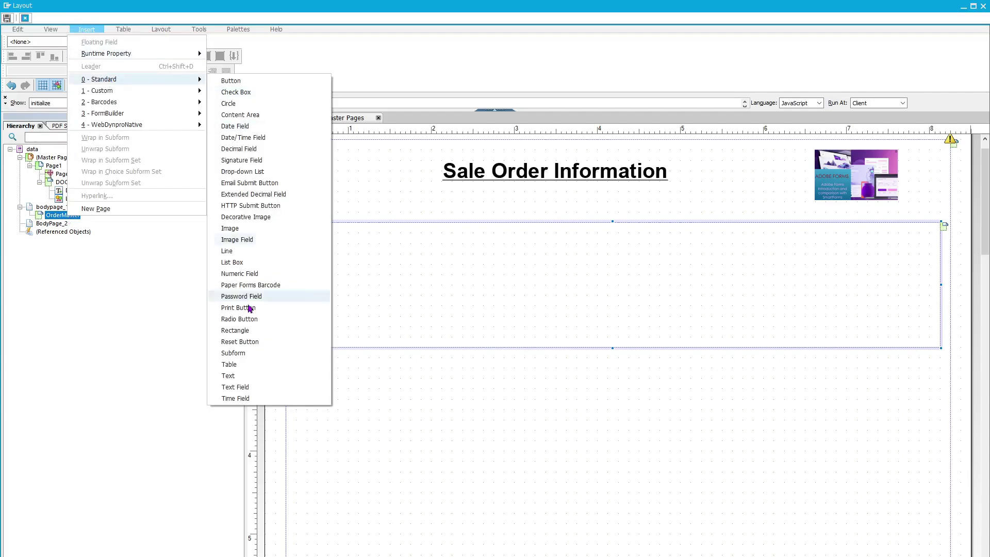
left_click(235, 380)
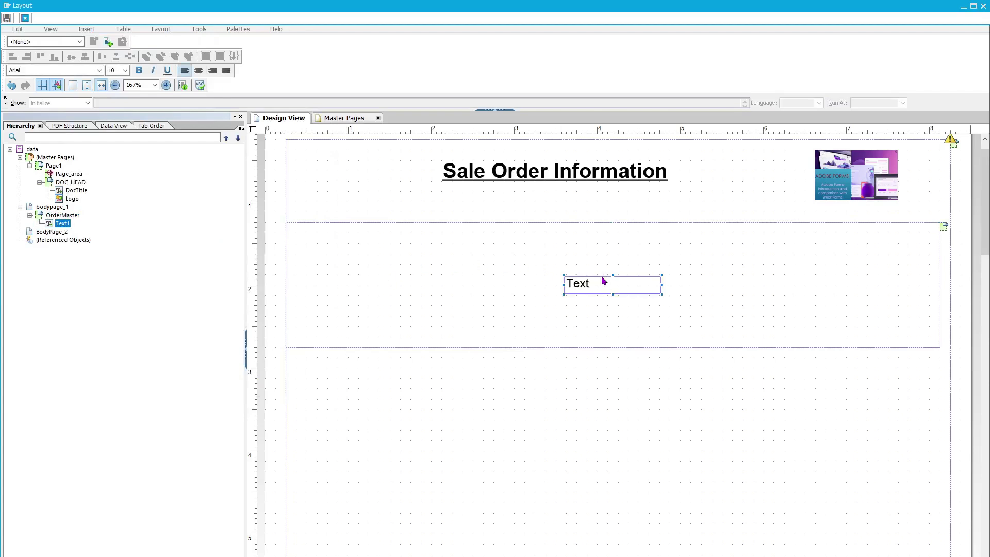
left_click_drag(582, 280, 549, 227)
Set the new text object's wording to "Header Detail"
double_click(580, 238)
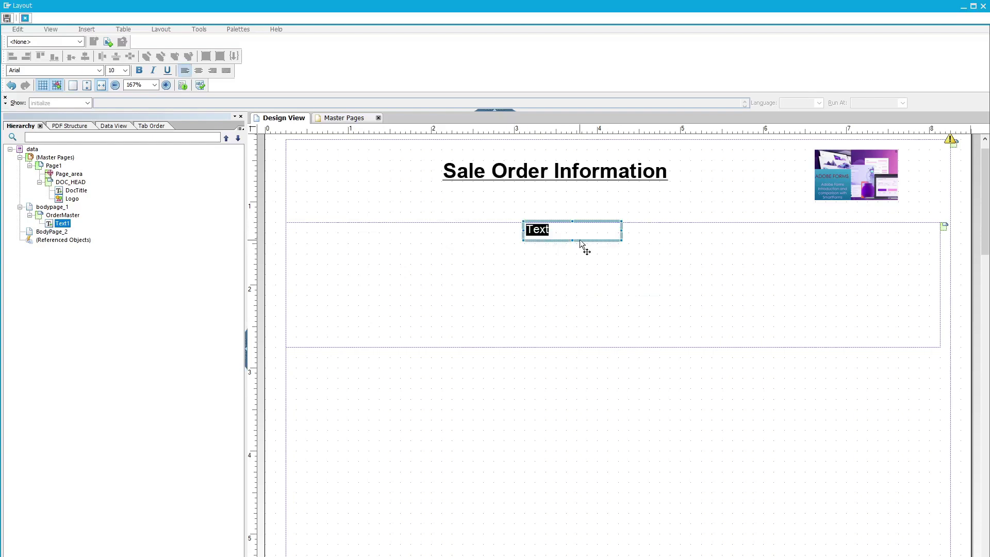
type("Header De")
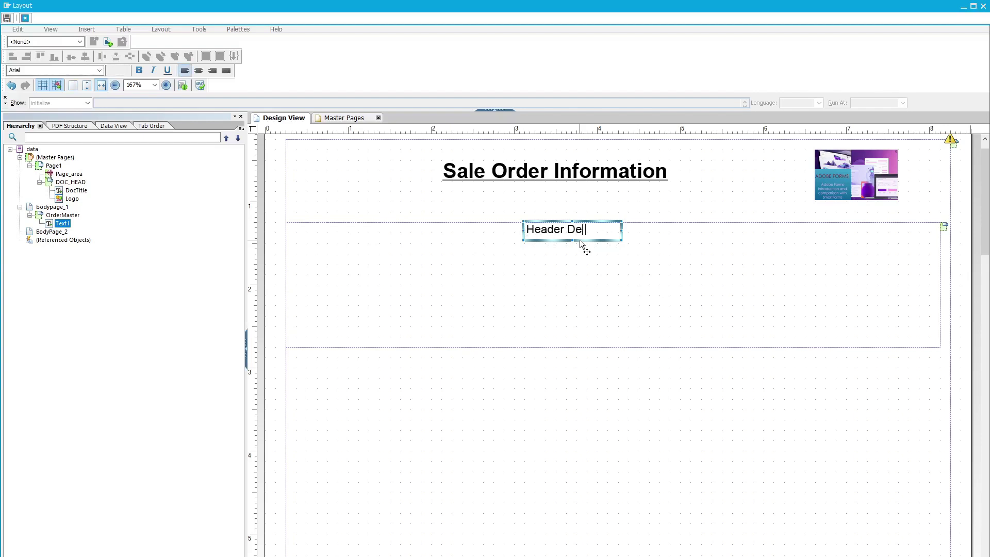
type("tail")
left_click(674, 379)
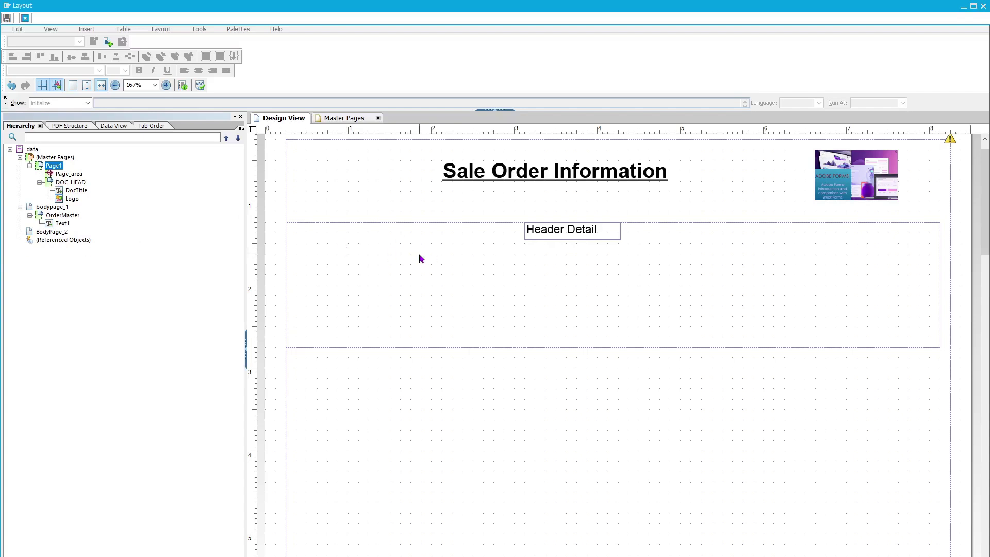
Insert a text field into the OrderMaster subform and place it just below the Header Detail text
left_click(61, 224)
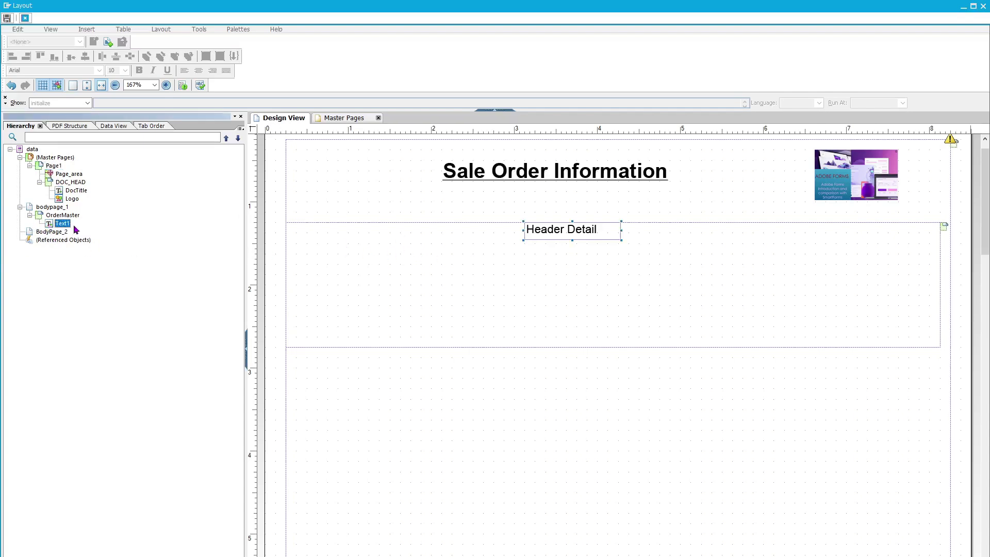
left_click(61, 225)
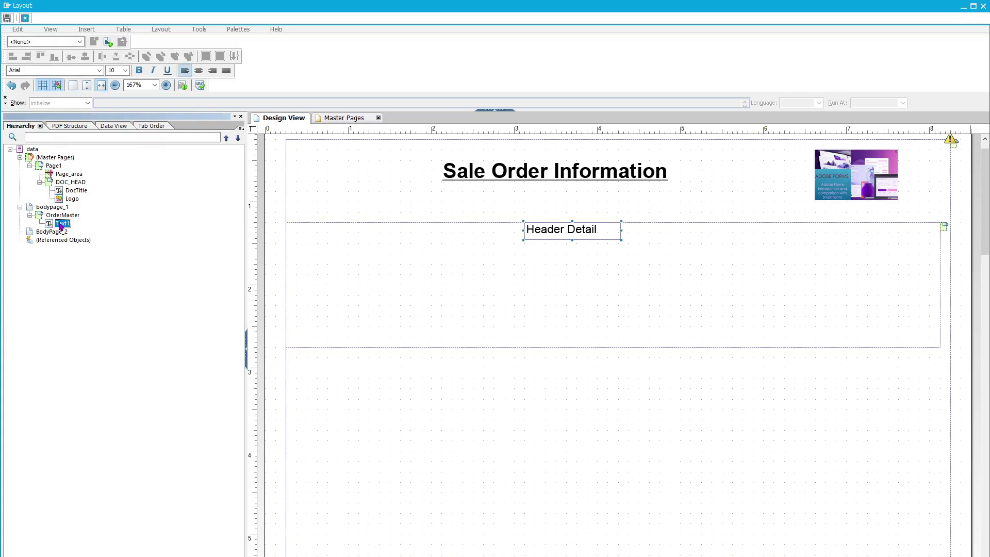
left_click(53, 216)
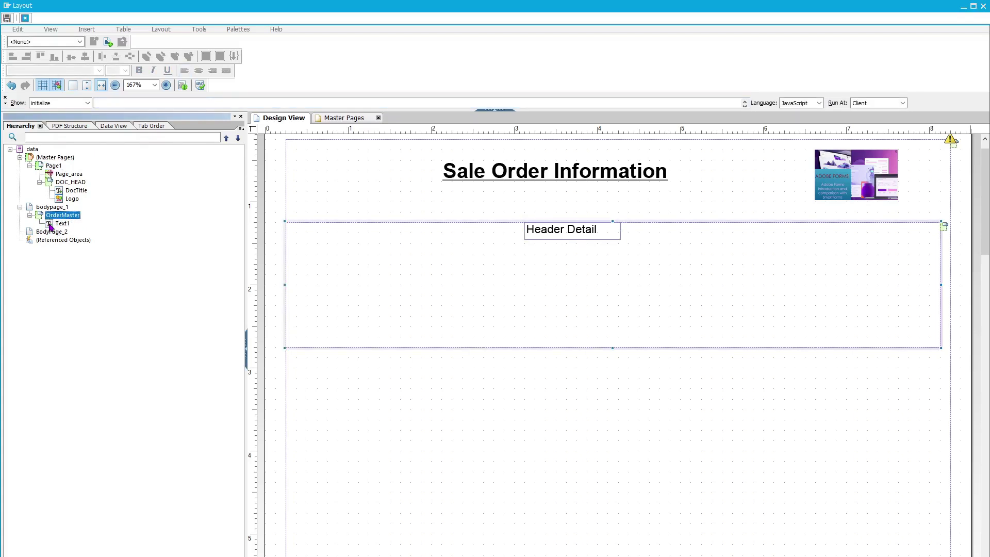
left_click(90, 31)
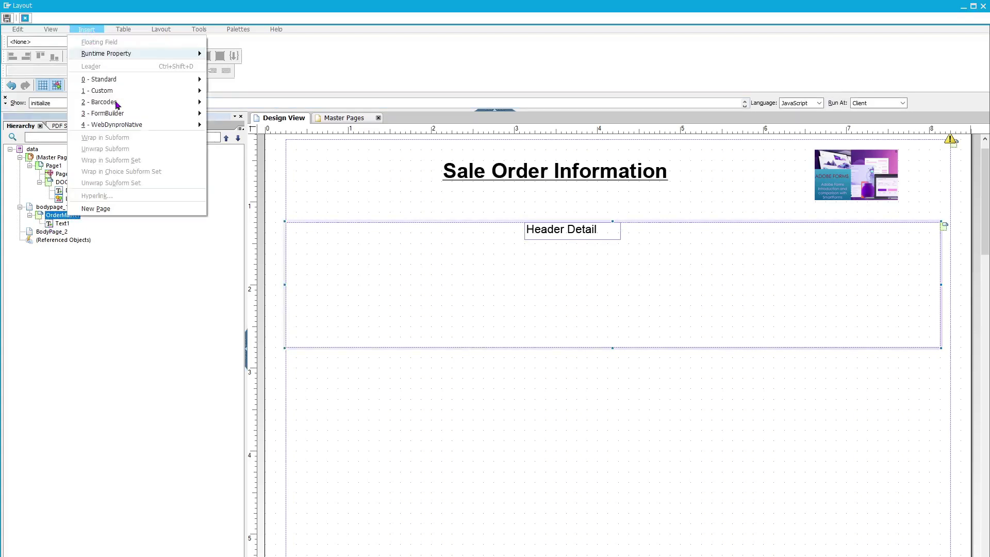
mouse_move(165, 80)
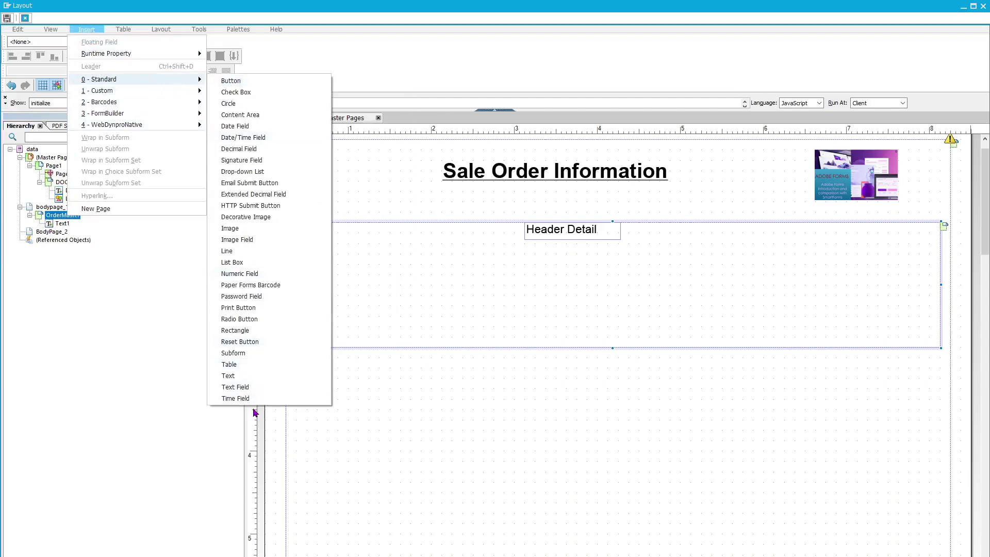
left_click(235, 387)
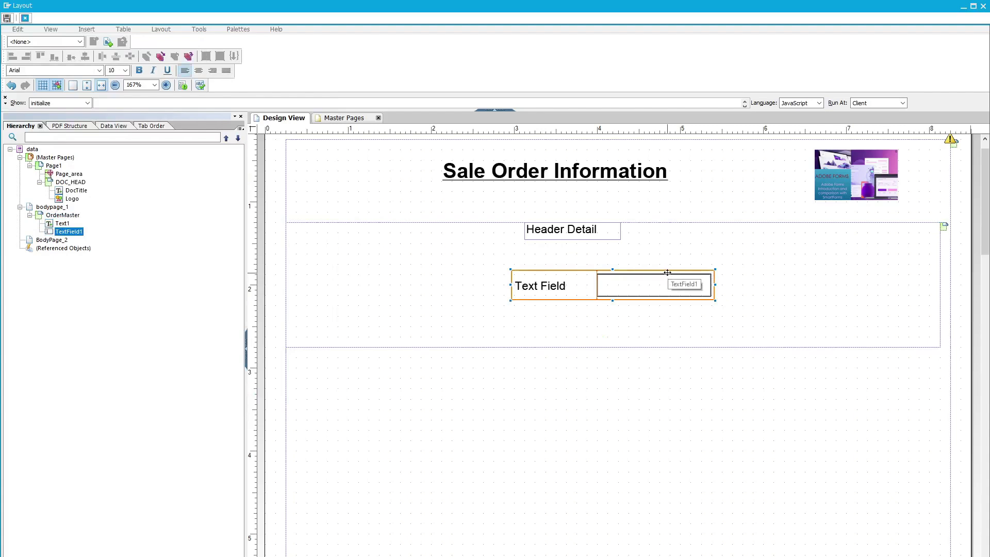
left_click_drag(667, 272, 625, 249)
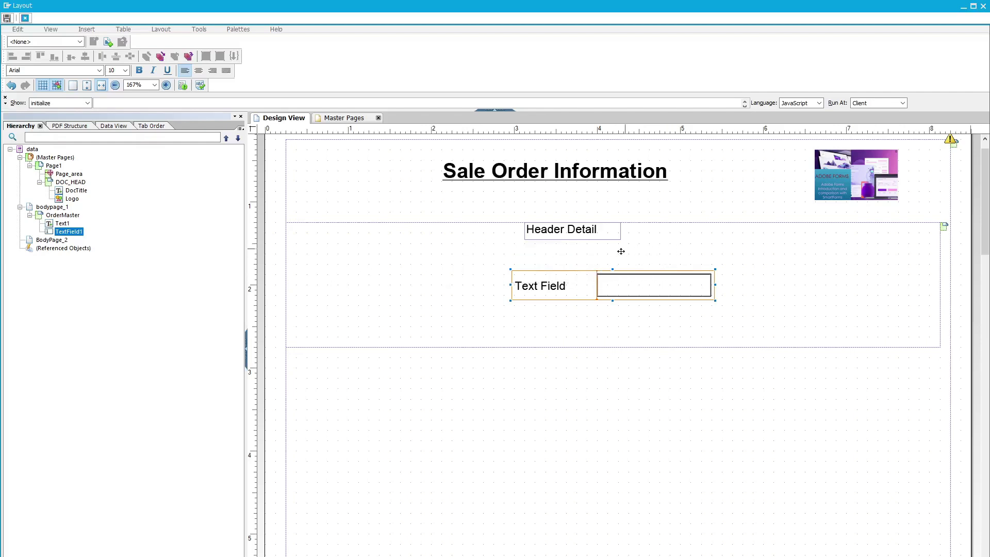
Set the text field's caption to "Sale Order No"
double_click(510, 263)
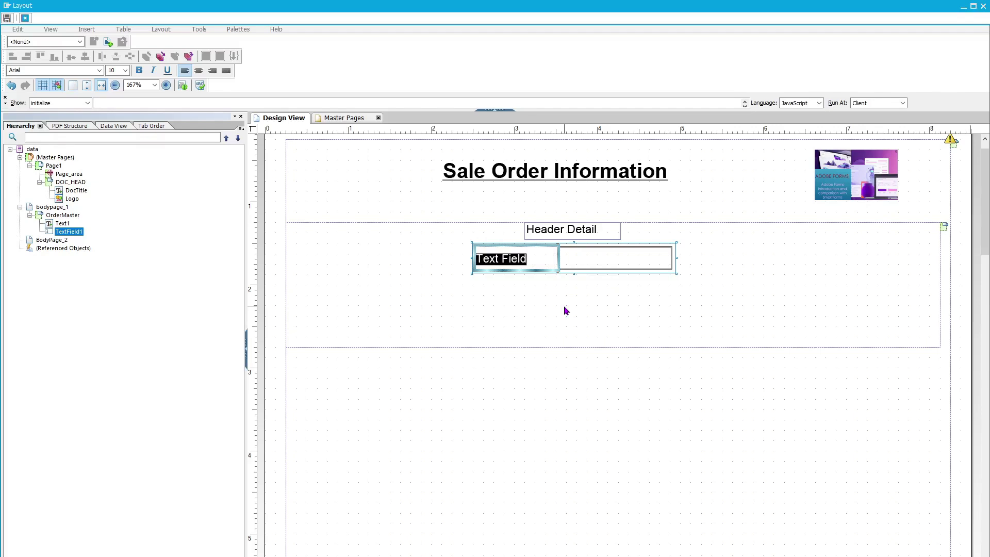
type("Sale ")
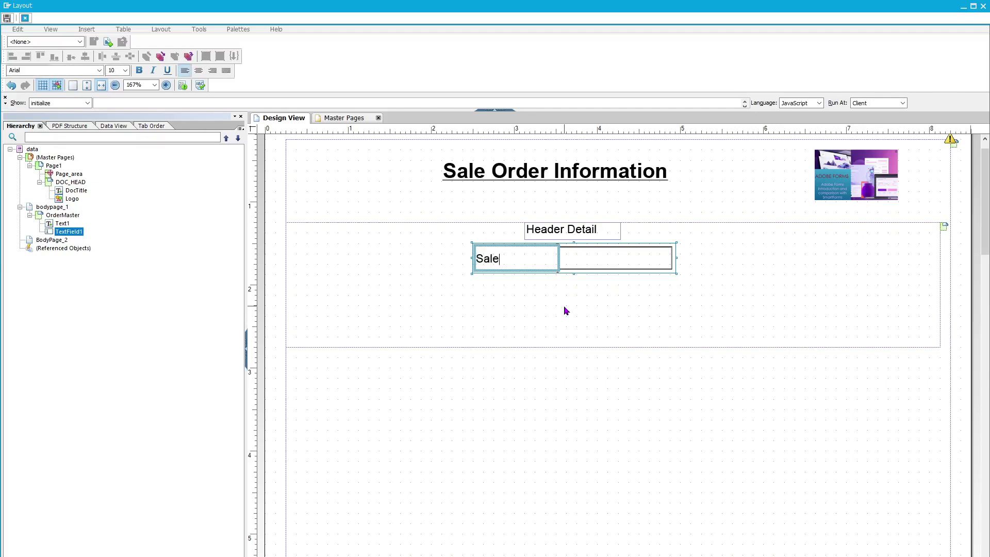
type("Ord")
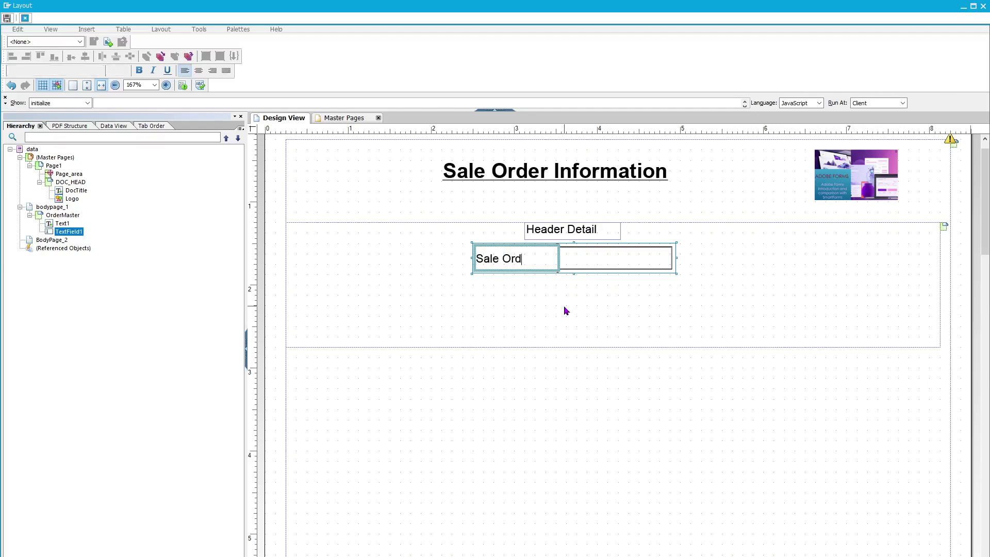
type("er No")
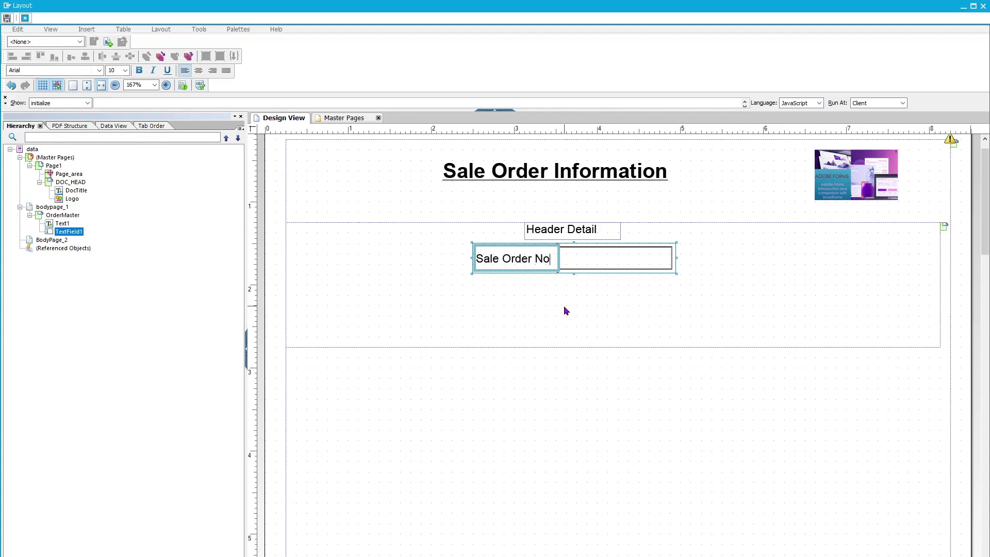
left_click(666, 370)
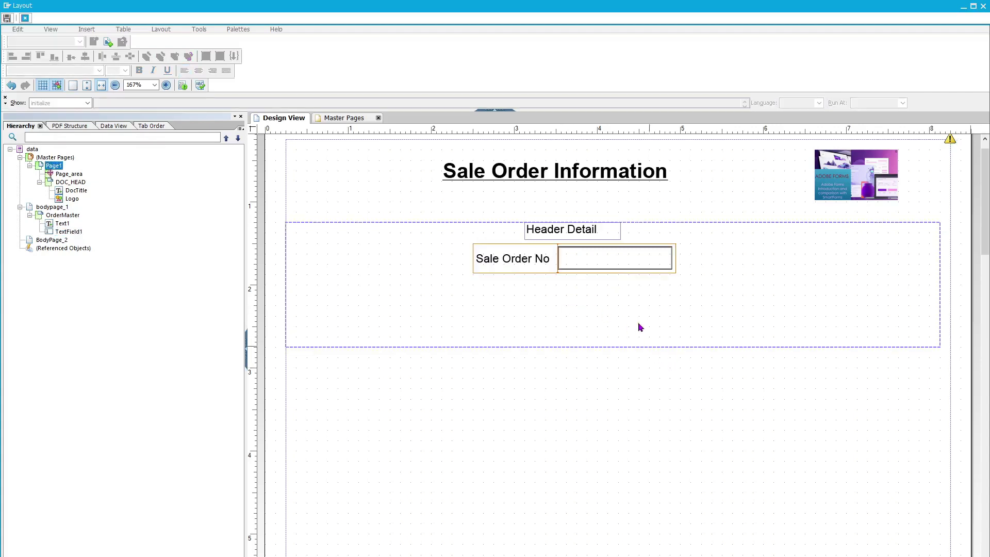
Reset the palette locations of the workspace and close the How To palette
left_click(593, 263)
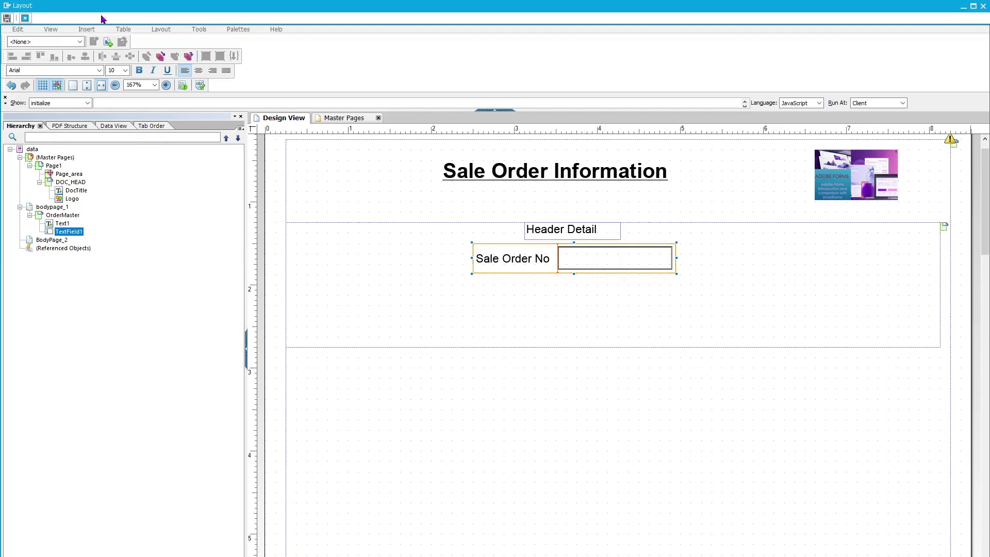
left_click(243, 31)
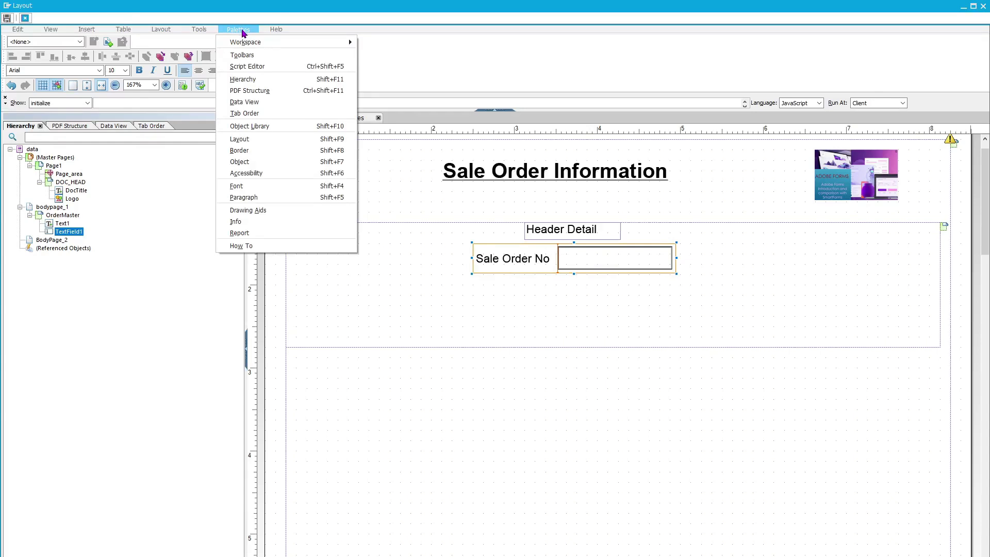
mouse_move(249, 42)
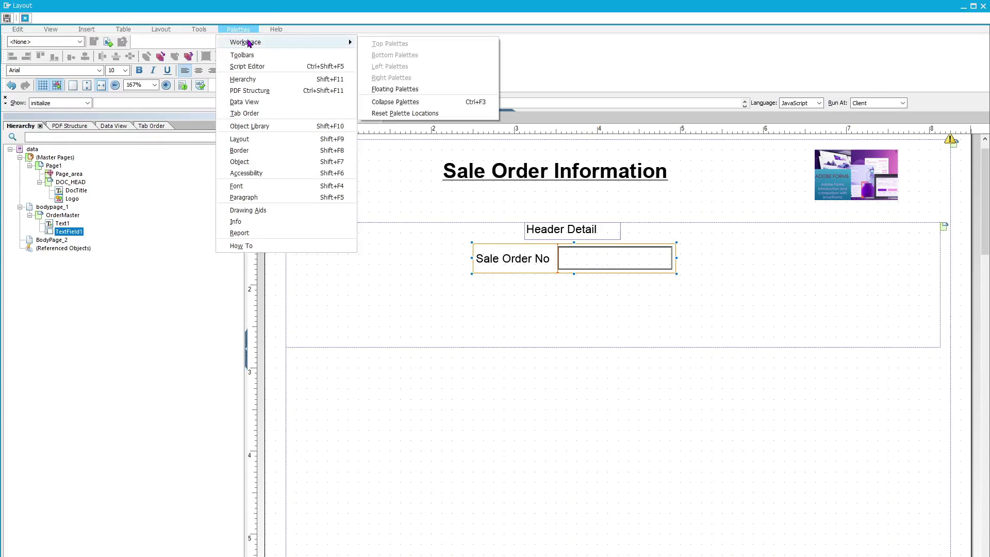
left_click(392, 113)
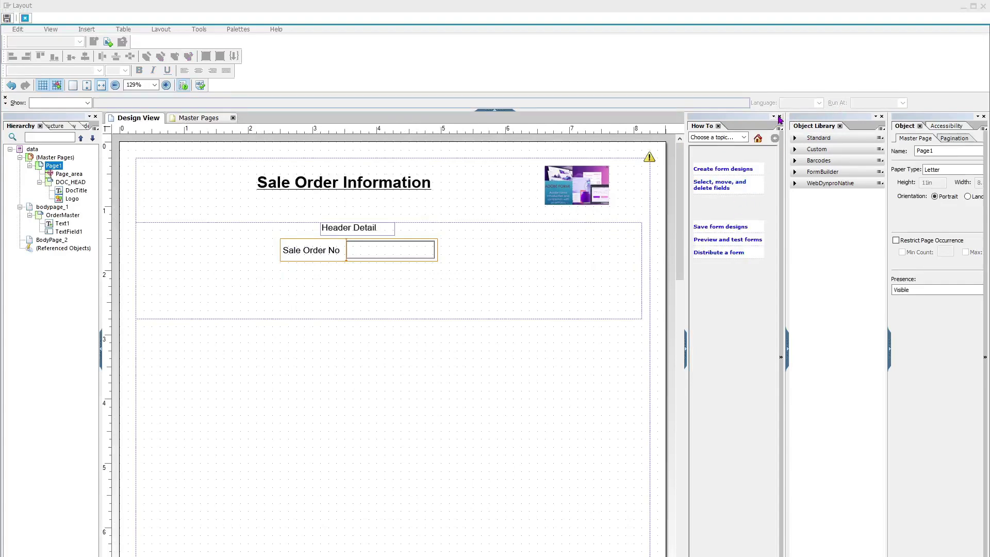
left_click(778, 117)
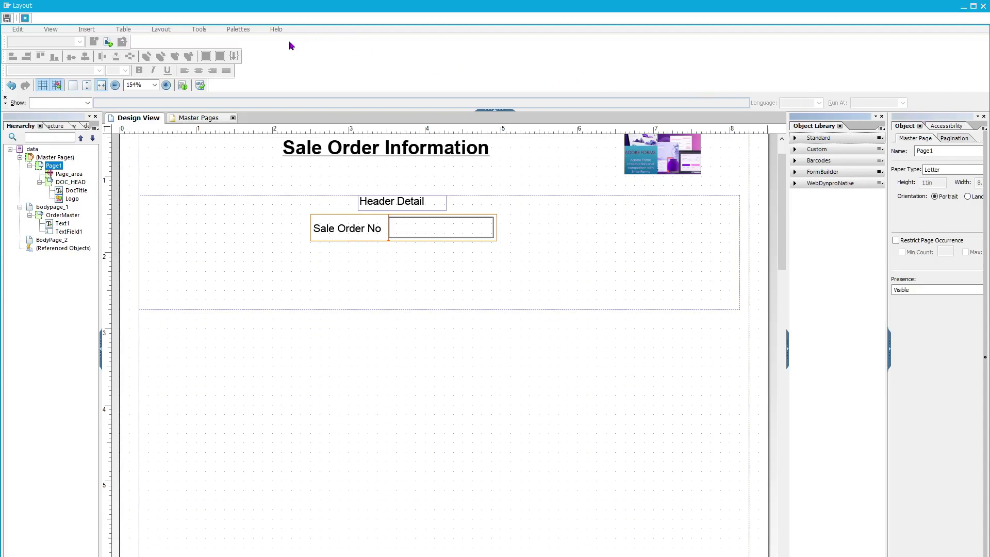
Float the Object palette above the design area and widen it until its fields fit
left_click_drag(289, 42, 289, 41)
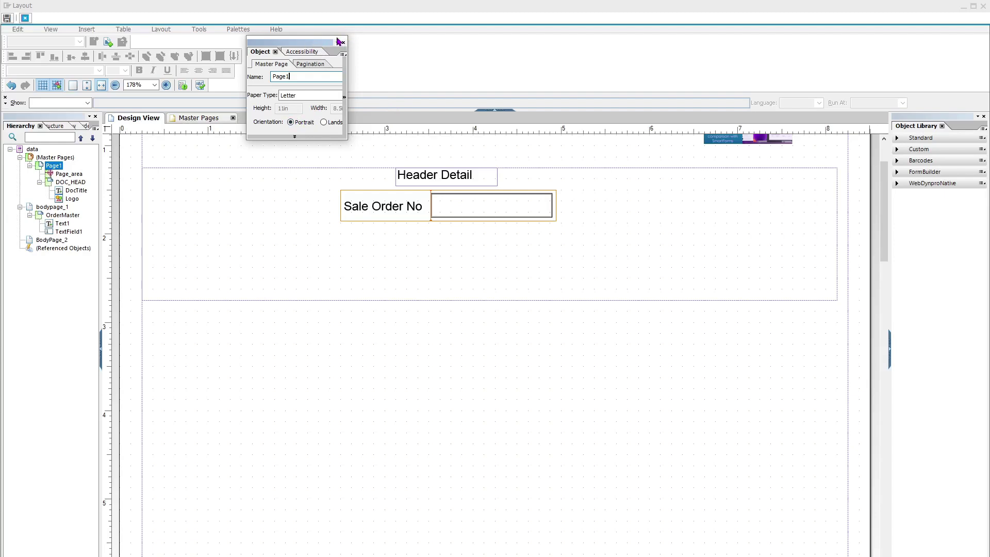
left_click_drag(338, 41, 366, 38)
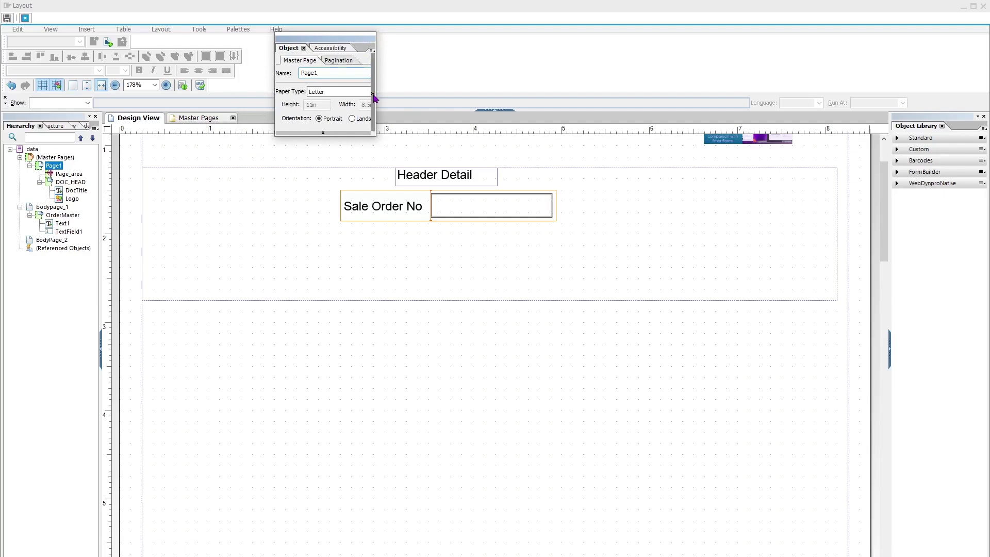
left_click_drag(373, 96, 394, 96)
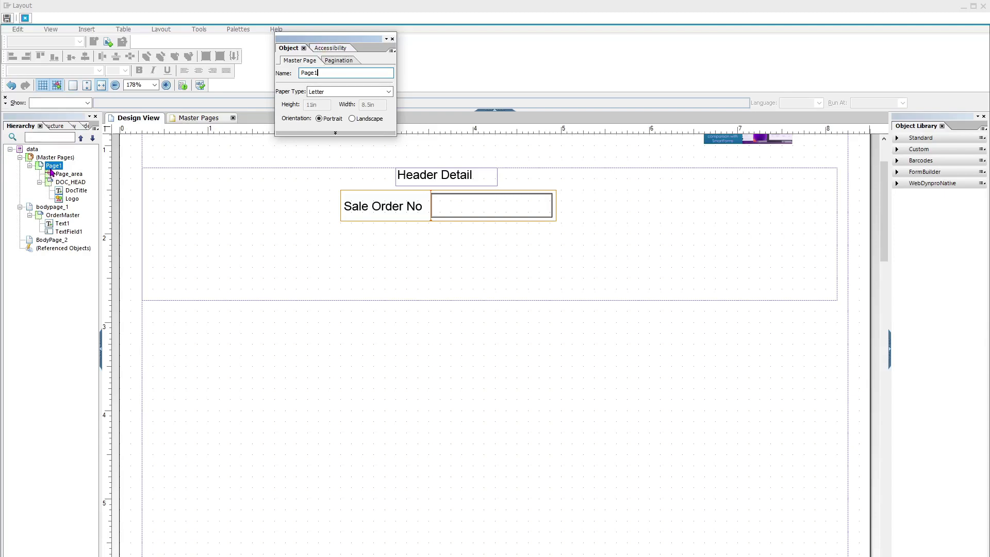
left_click(319, 72)
Rename the Sale Order No text field in OrderMaster as SONO
left_click(47, 184)
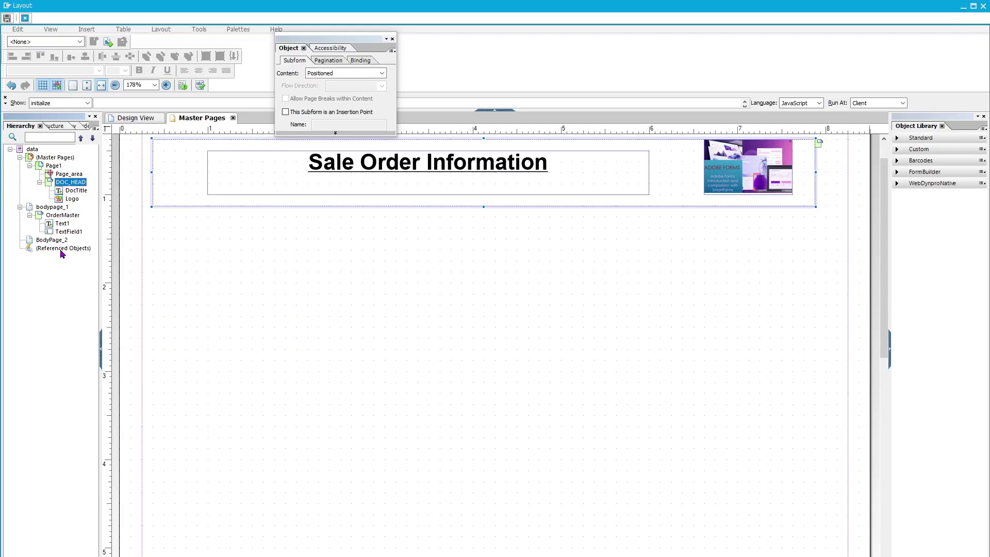
left_click(51, 223)
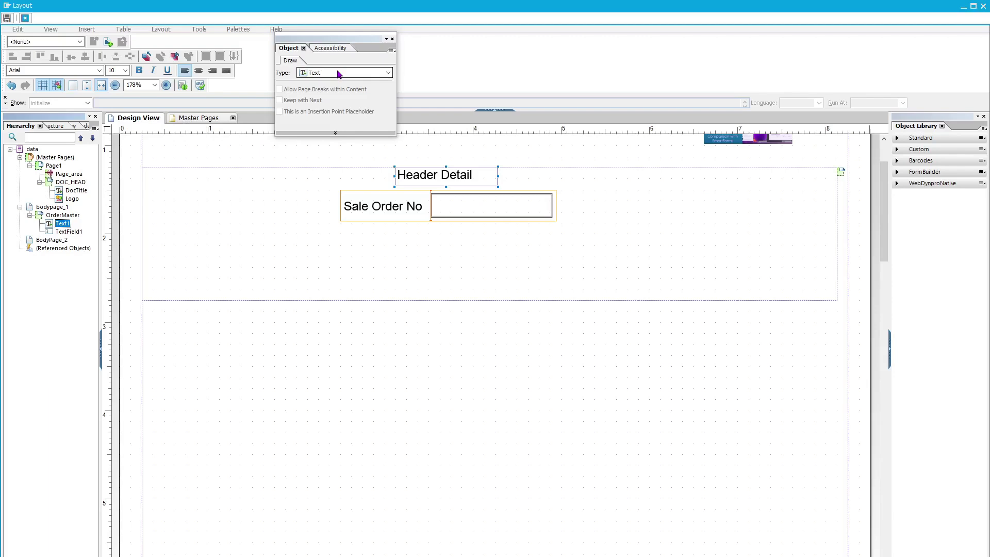
left_click(56, 232)
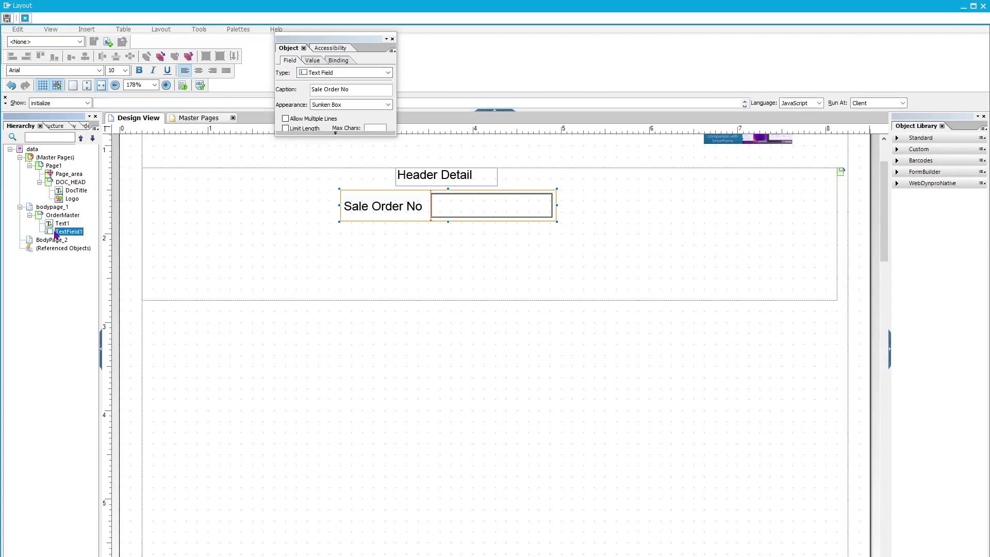
left_click(63, 233)
type("SONO")
key("Return")
Bind the SONO text field to VBELN in the L_VBAK DATA of ZORDER_PDF_SK, updating all related properties
left_click(343, 133)
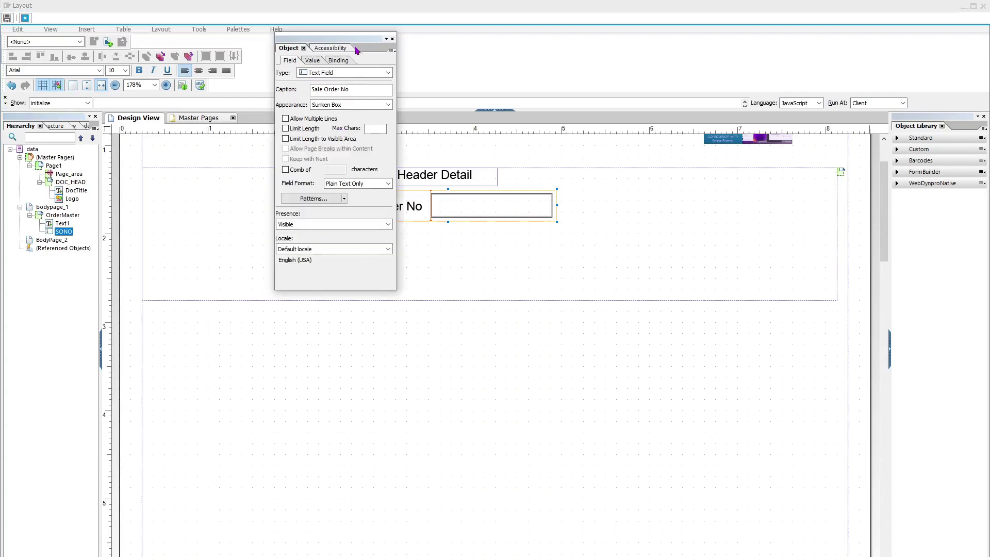
left_click_drag(357, 41, 345, 39)
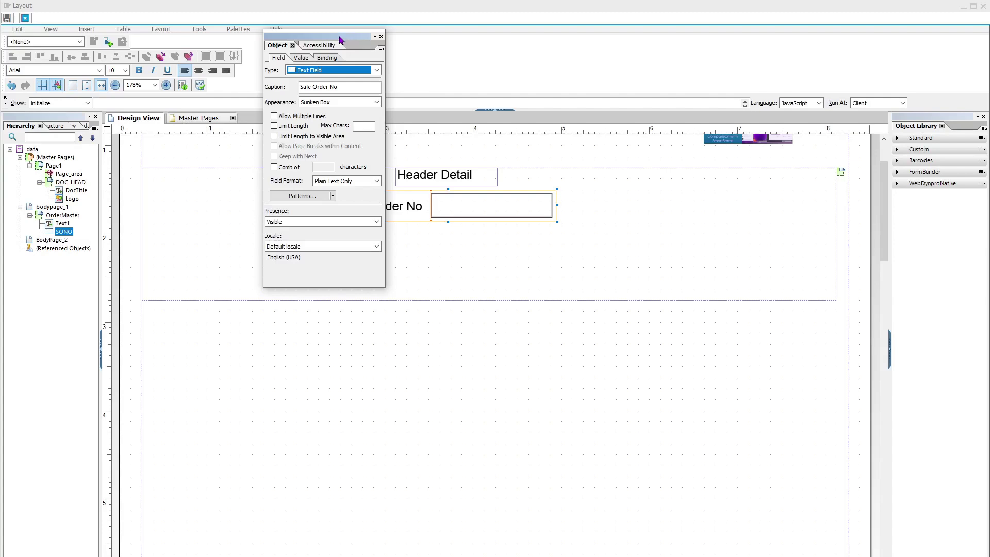
left_click(308, 60)
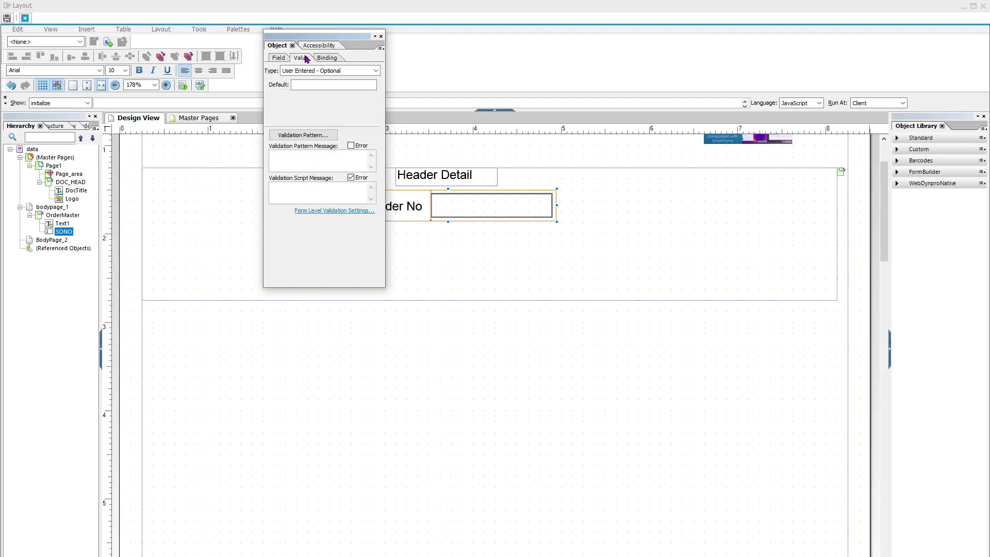
left_click(327, 59)
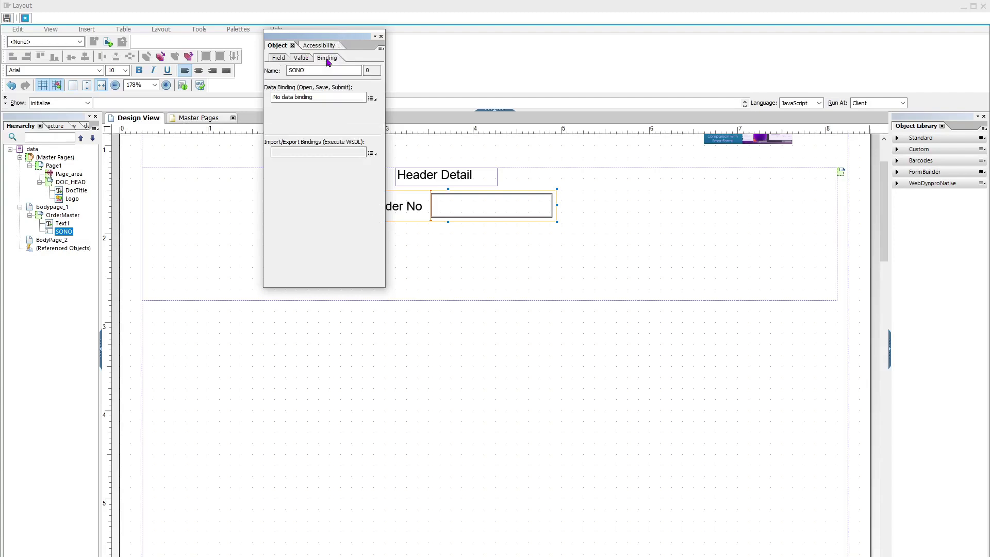
left_click(372, 99)
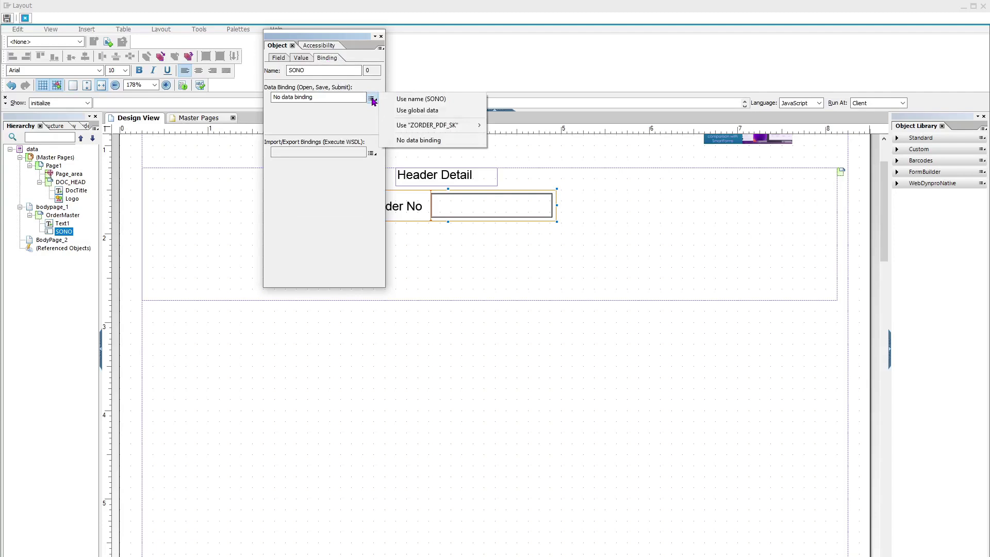
mouse_move(432, 126)
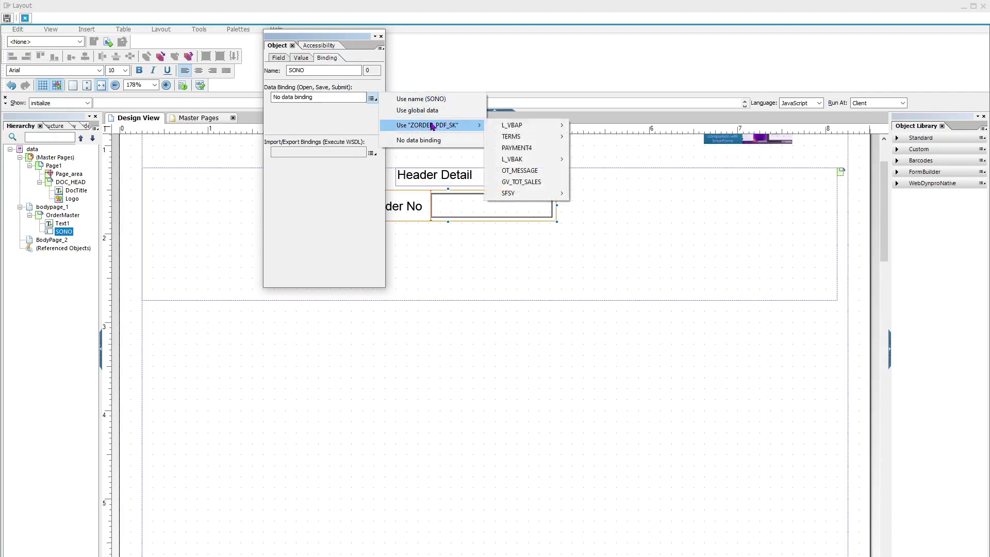
mouse_move(495, 131)
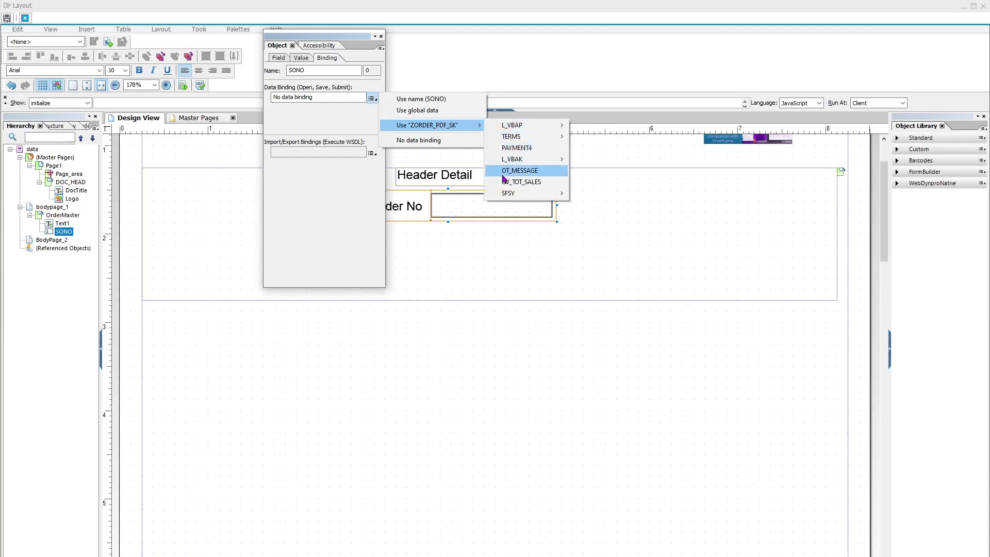
mouse_move(503, 194)
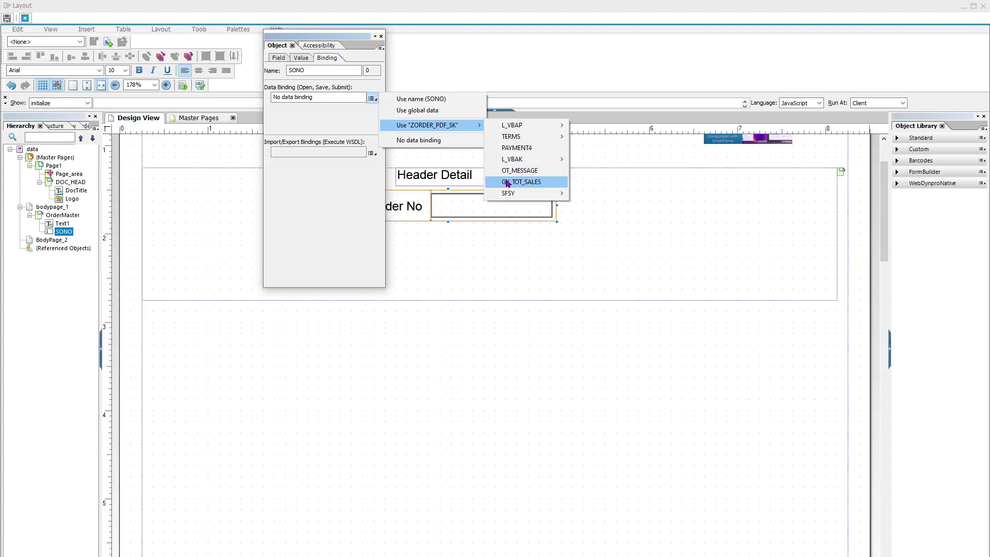
mouse_move(508, 159)
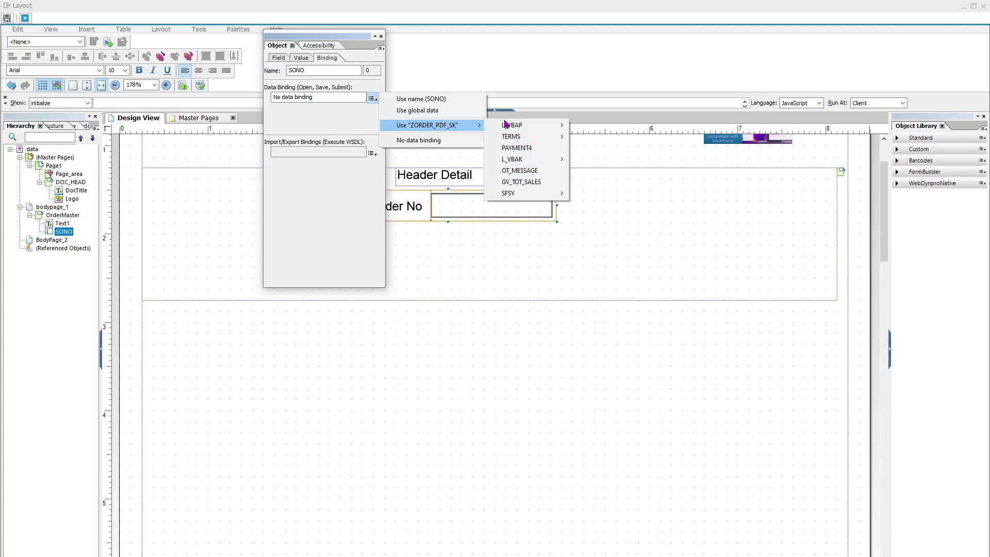
mouse_move(596, 163)
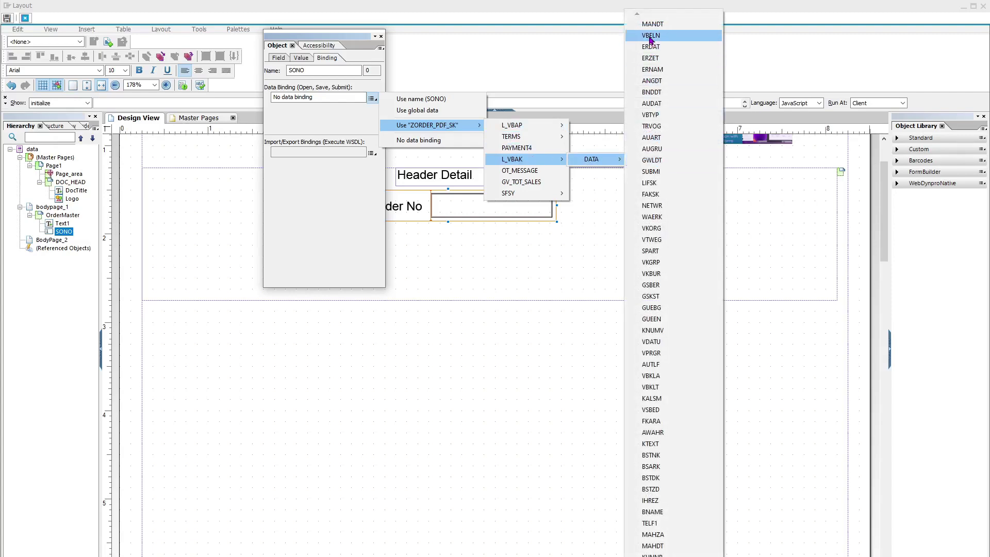
left_click(650, 37)
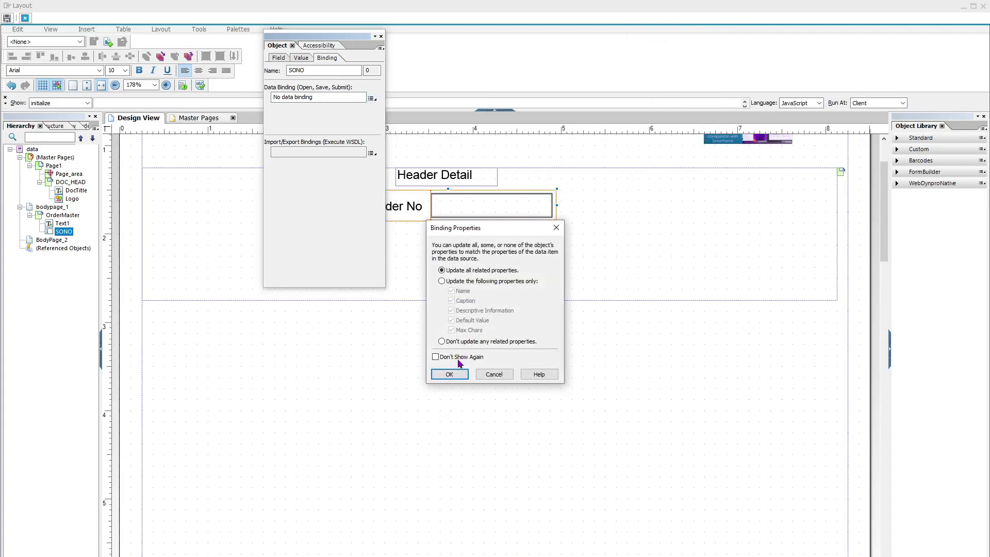
left_click(450, 375)
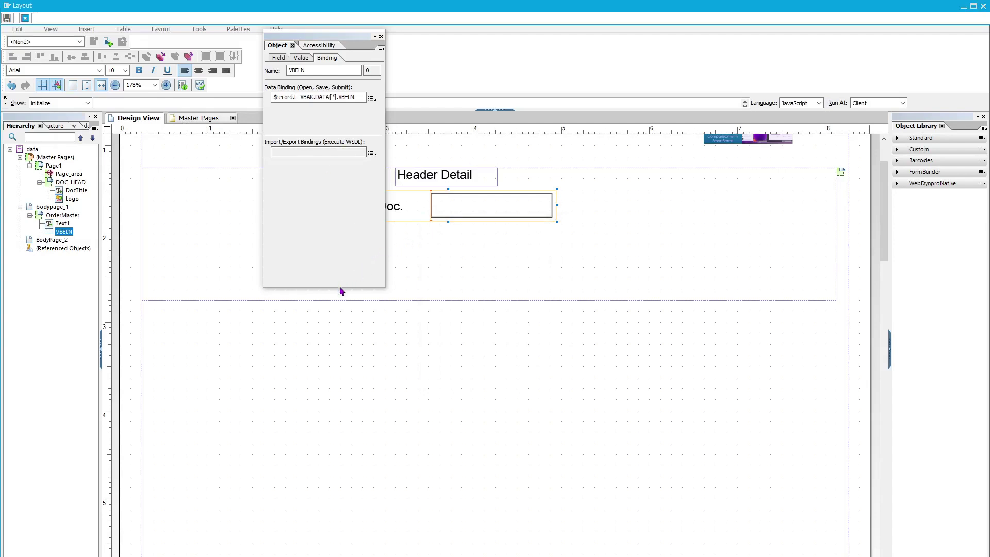
left_click_drag(340, 287, 355, 121)
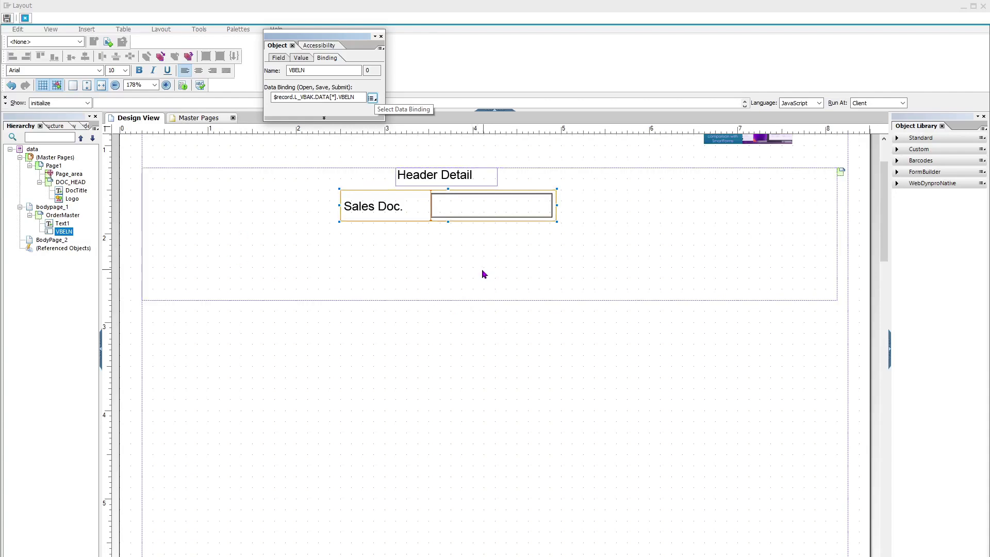
Reduce the height of the OrderMaster subform to about 0.75 in so it ends just below its text field
left_click(464, 263)
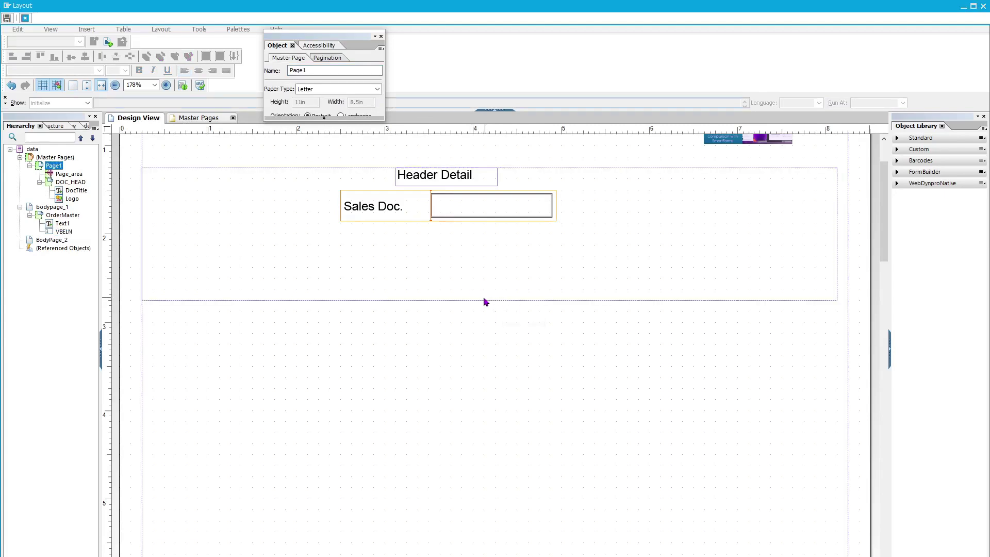
left_click(465, 299)
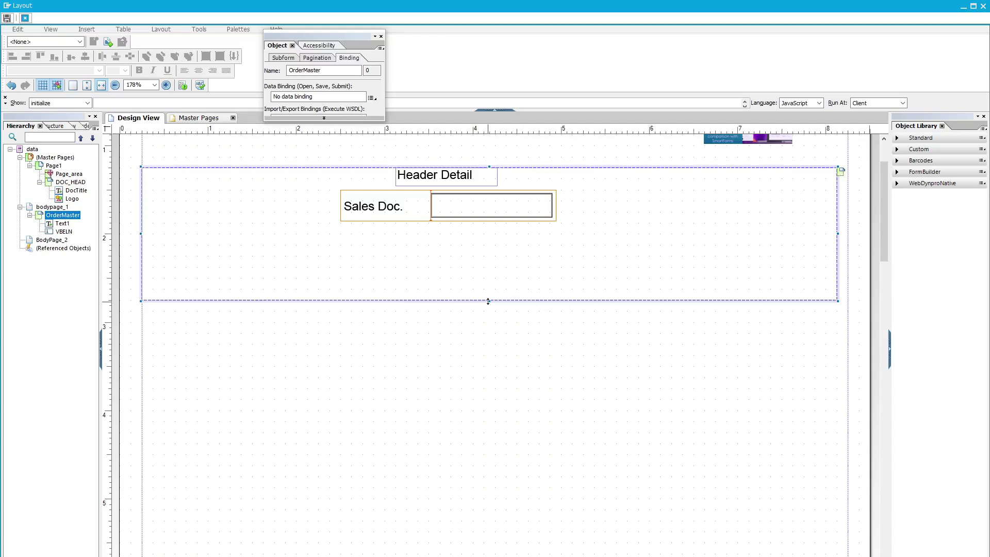
left_click_drag(488, 301, 496, 233)
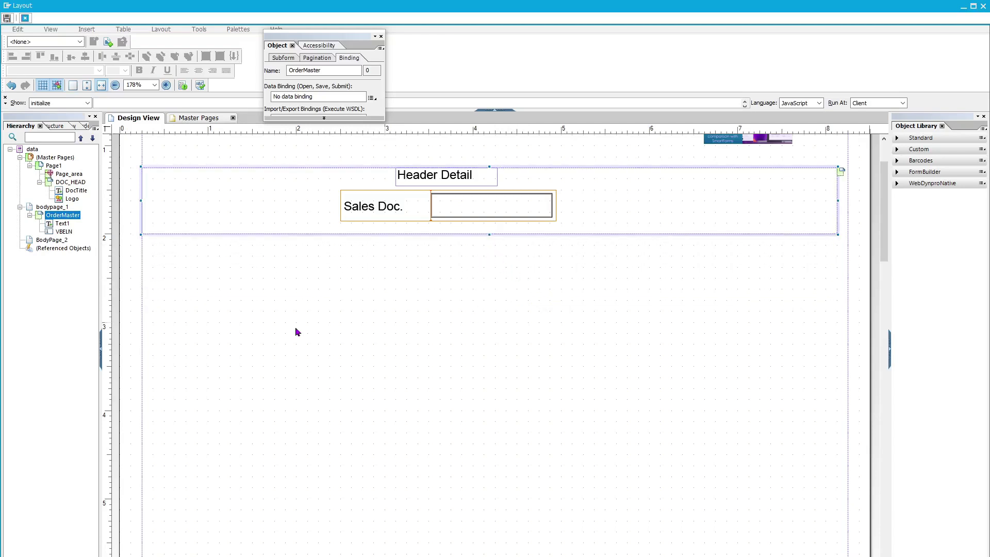
Insert a subform in bodypage_1 just below OrderMaster, about 7.875 in wide and 0.6 in high
left_click(29, 208)
right_click(29, 208)
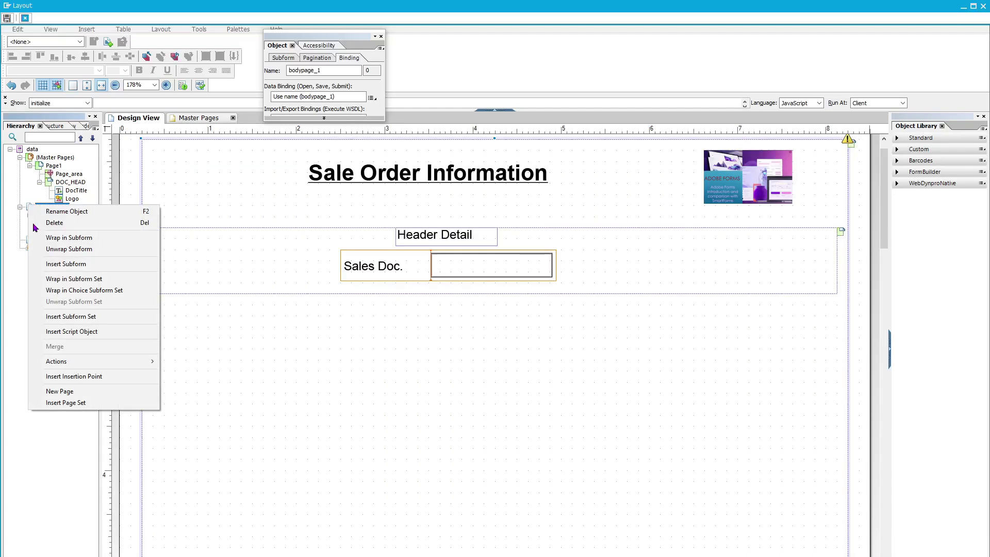
left_click(54, 265)
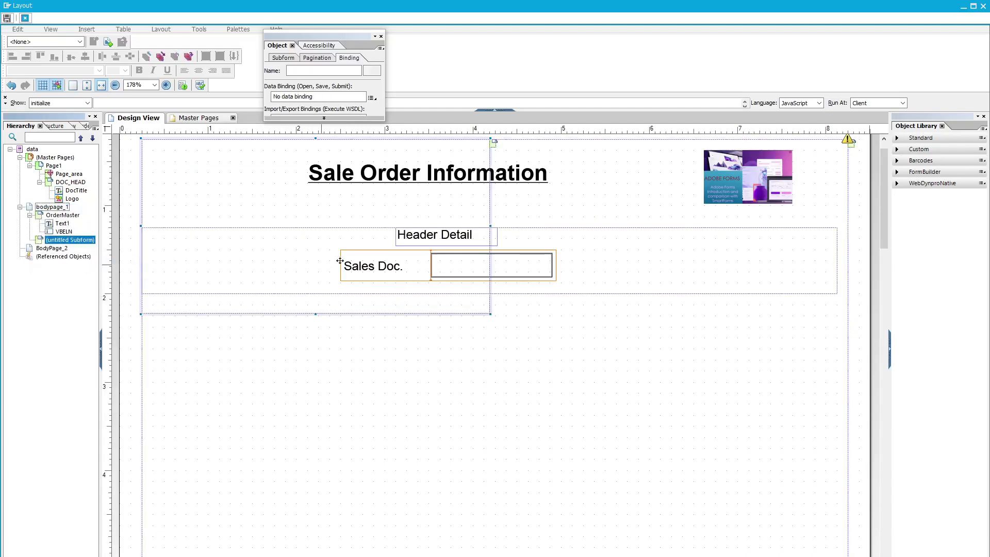
left_click_drag(449, 312, 452, 472)
left_click_drag(494, 394, 834, 390)
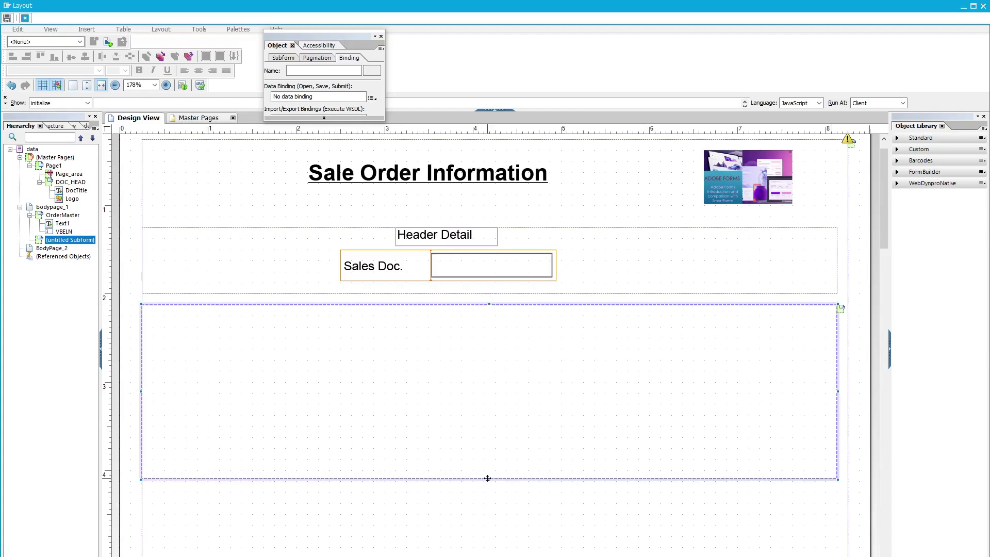
left_click_drag(489, 481, 498, 378)
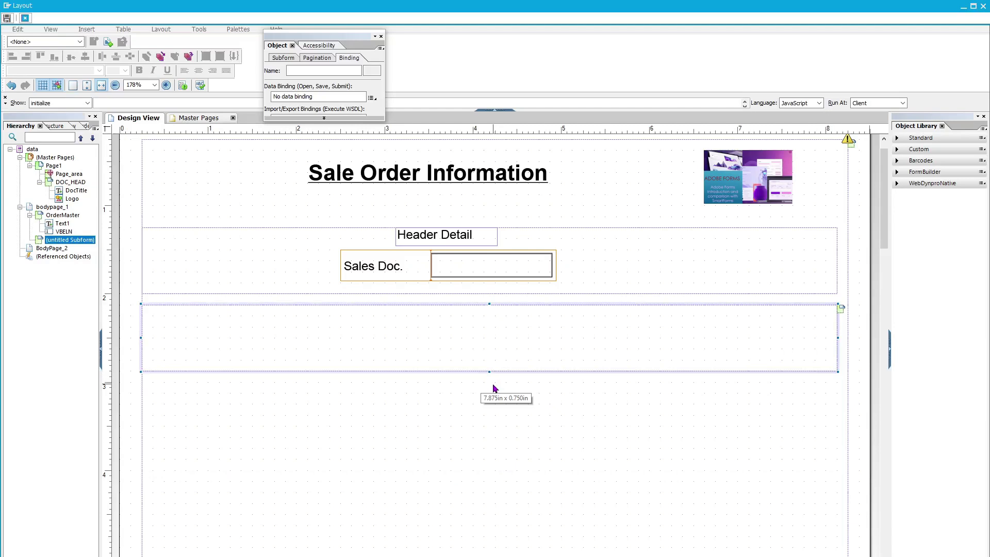
left_click_drag(489, 370, 491, 362)
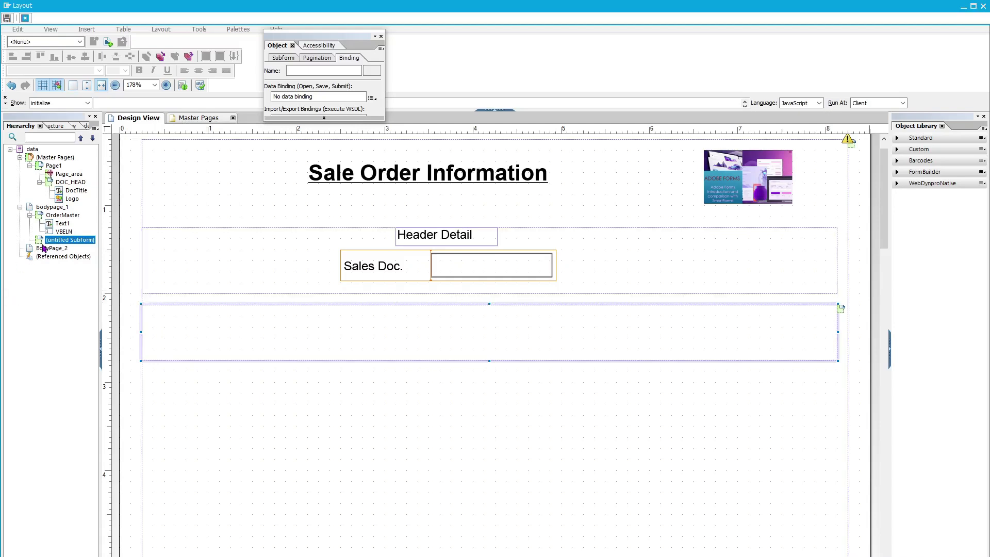
Rename the untitled subform in bodypage_1 as orderMaster2
left_click(55, 240)
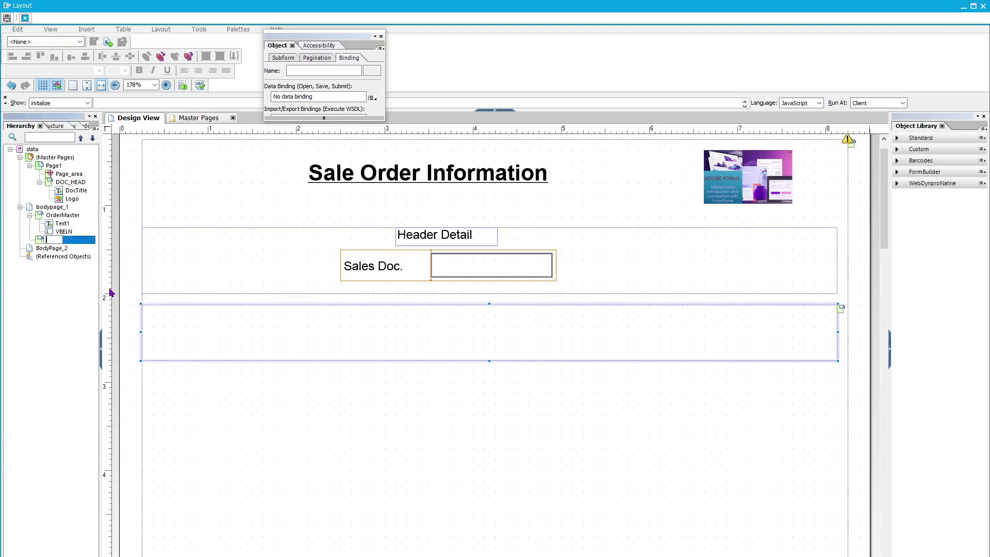
type("orderMaster2")
key("Return")
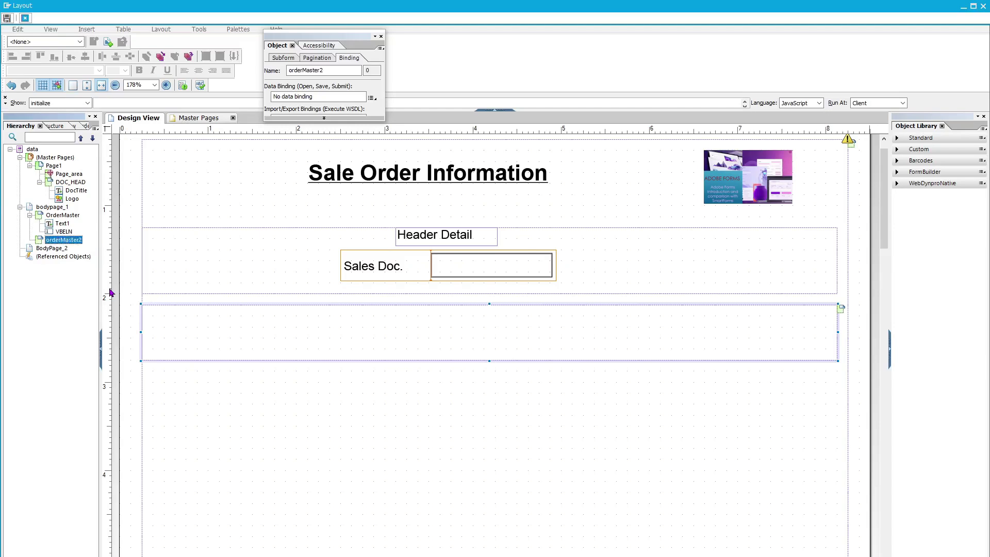
Insert a standard text field into the orderMaster2 subform and place it near the subform's left edge
right_click(40, 242)
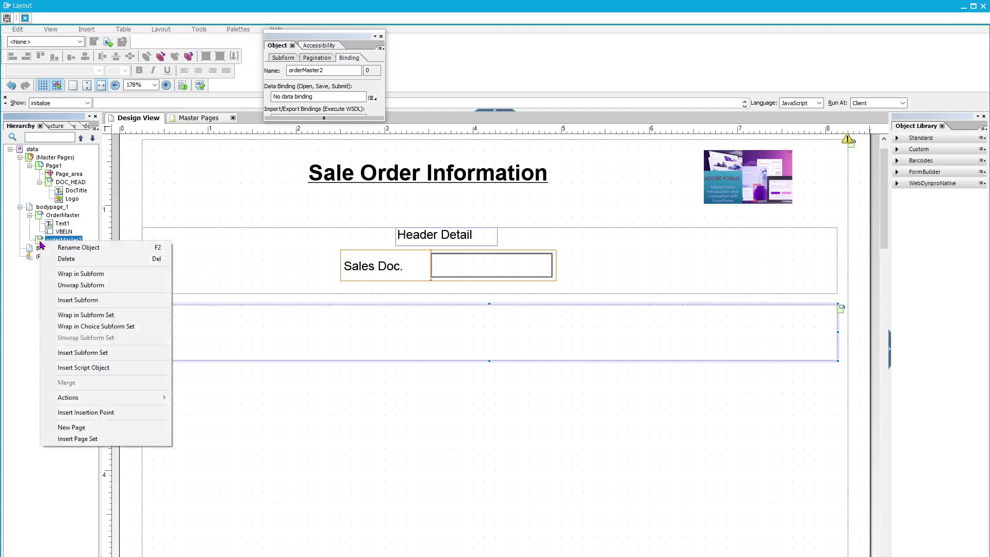
left_click(183, 191)
left_click(41, 240)
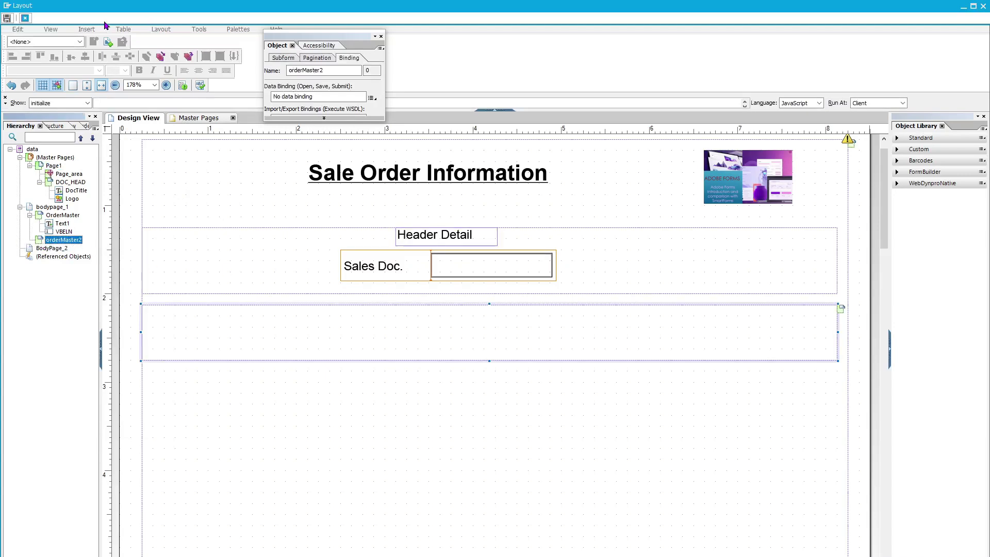
left_click(86, 29)
mouse_move(165, 79)
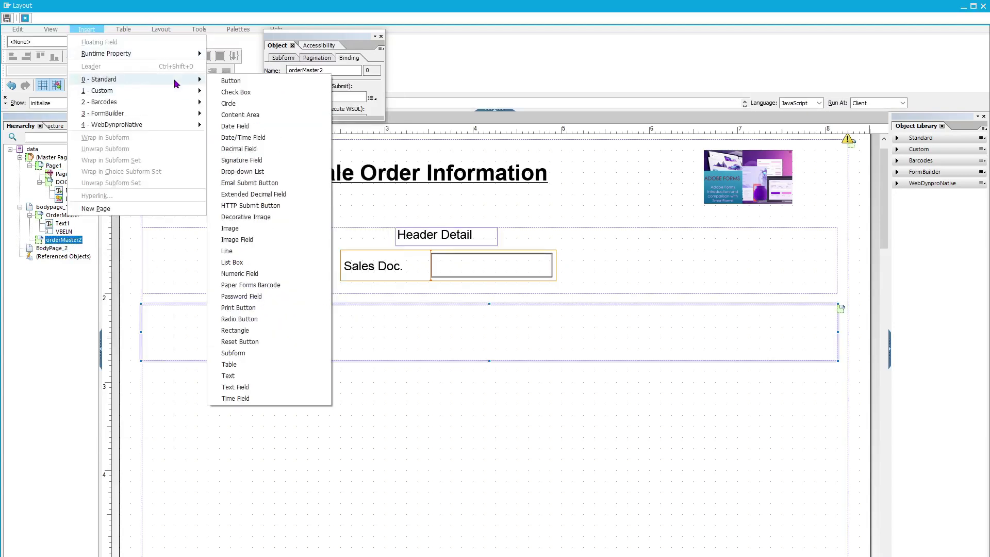
left_click(235, 387)
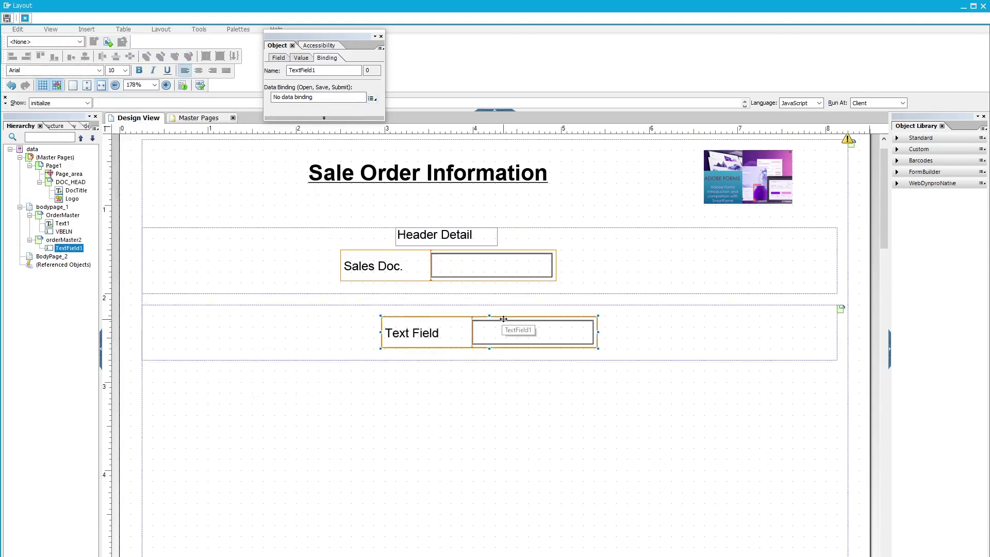
left_click_drag(482, 320, 283, 316)
Set the caption of the text field in orderMaster2 to "Sale Order Date" and widen its caption area to fit
double_click(247, 334)
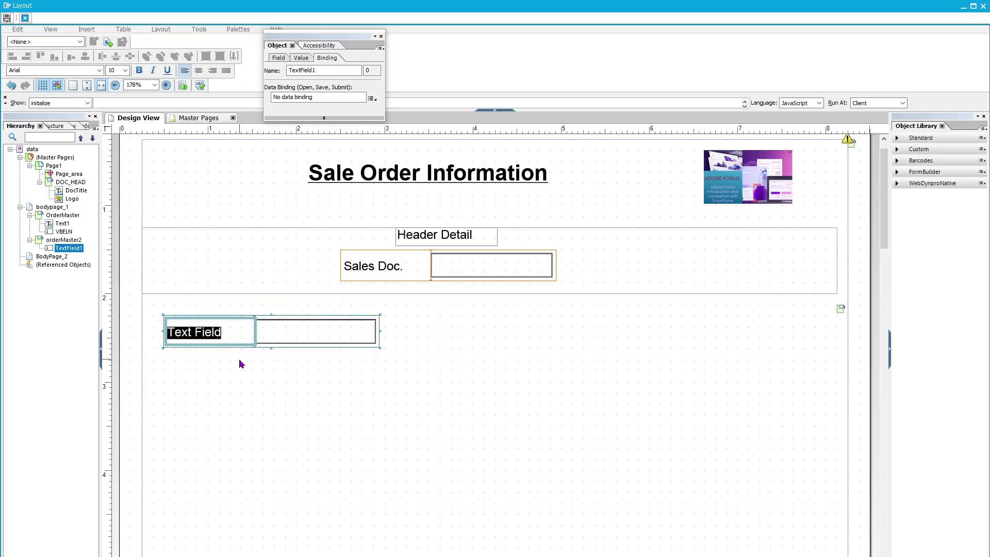
type("Sa")
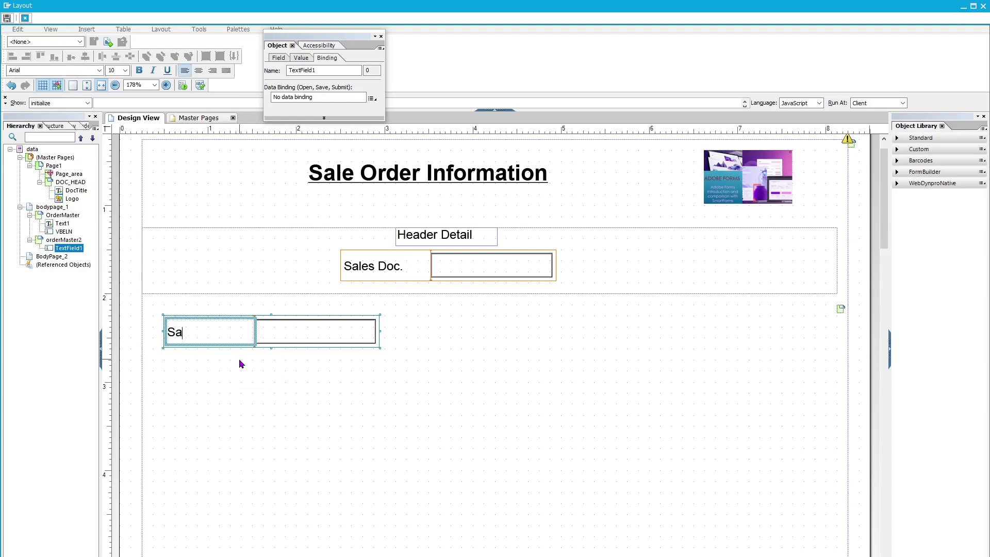
type("le Order Dat")
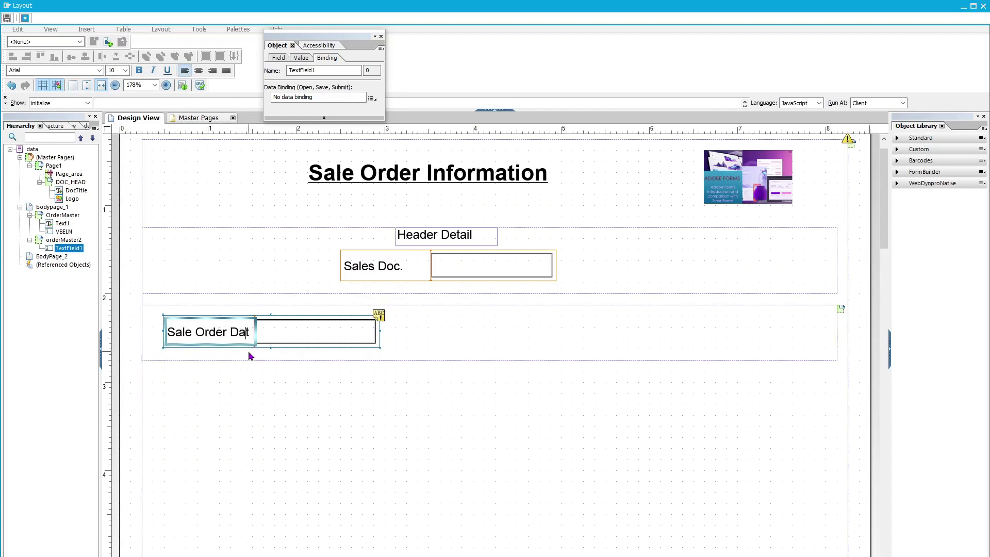
left_click_drag(255, 332, 272, 333)
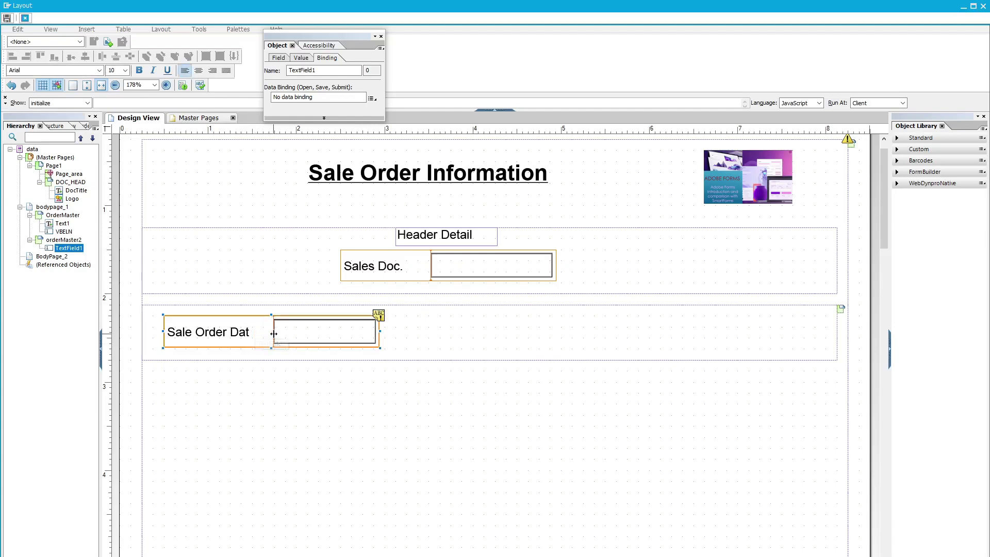
key("ctrl+a")
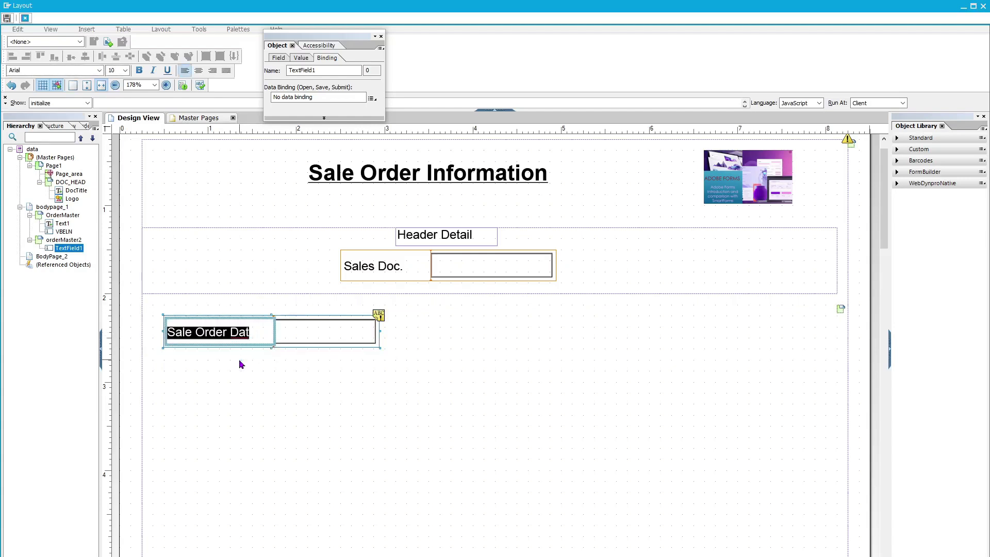
type("e")
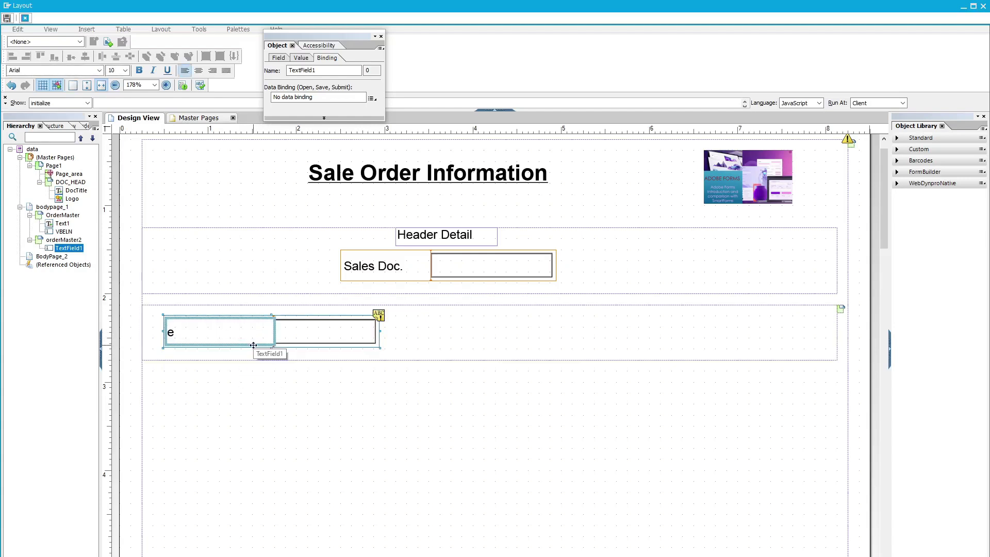
key("ctrl+z")
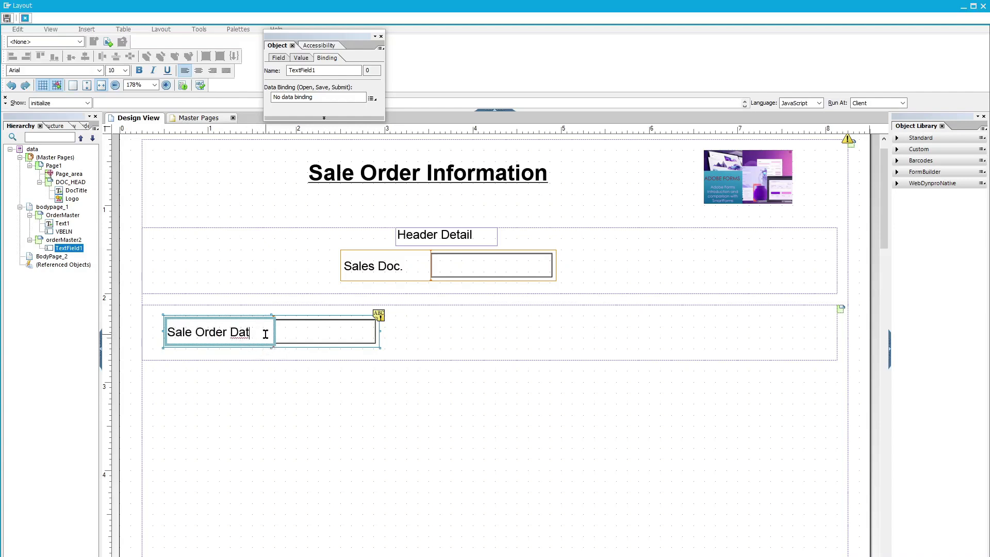
type("e")
left_click(275, 332)
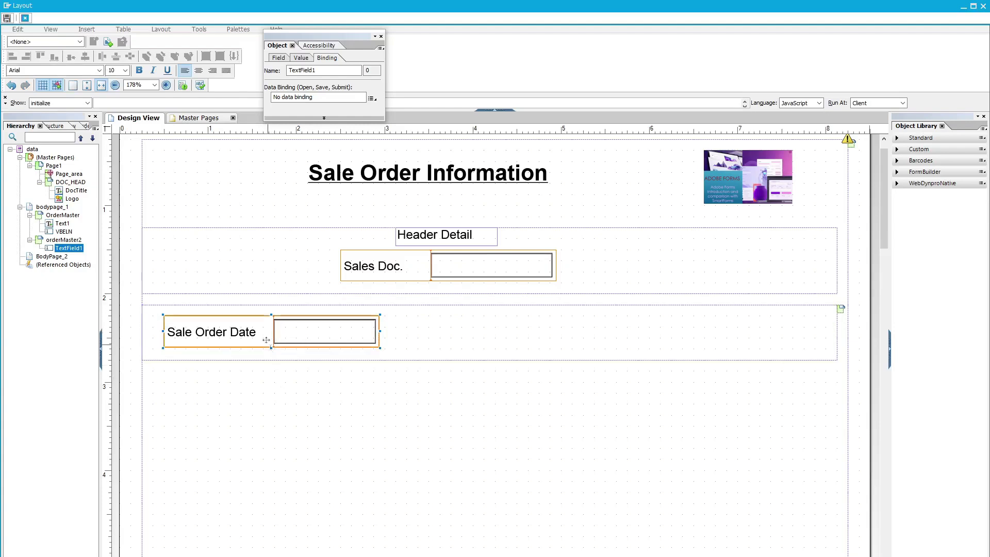
Narrow the caption area of the Sale Order Date field so it ends just after the caption text
left_click(280, 387)
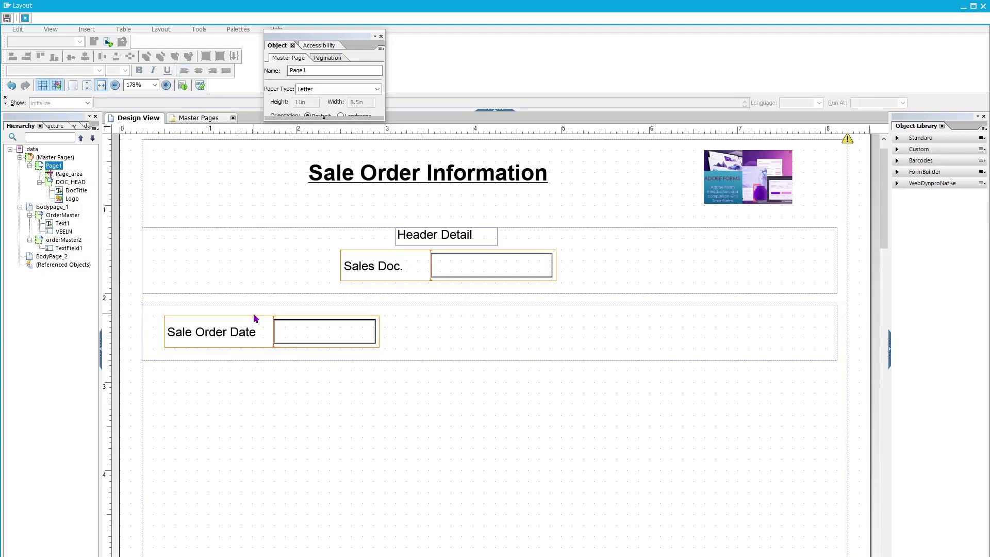
left_click(254, 325)
left_click_drag(272, 331, 261, 332)
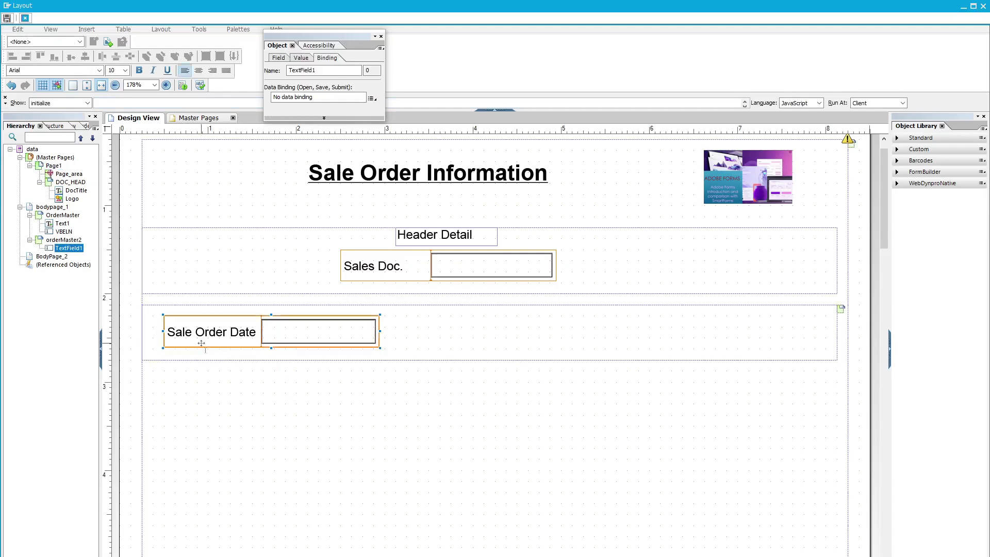
Change the caption of the VBELN field under Header Detail to "Sale Order #"
left_click(368, 273)
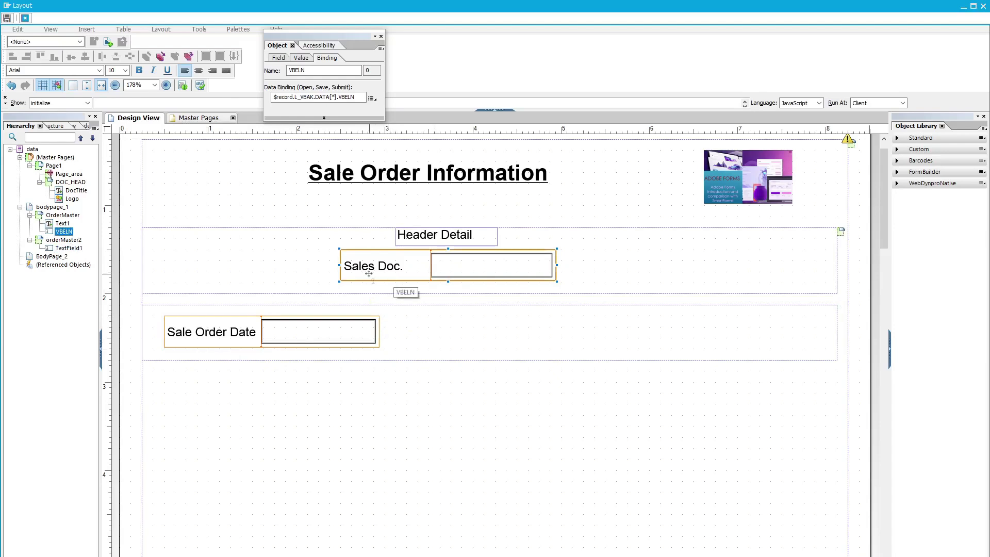
double_click(367, 273)
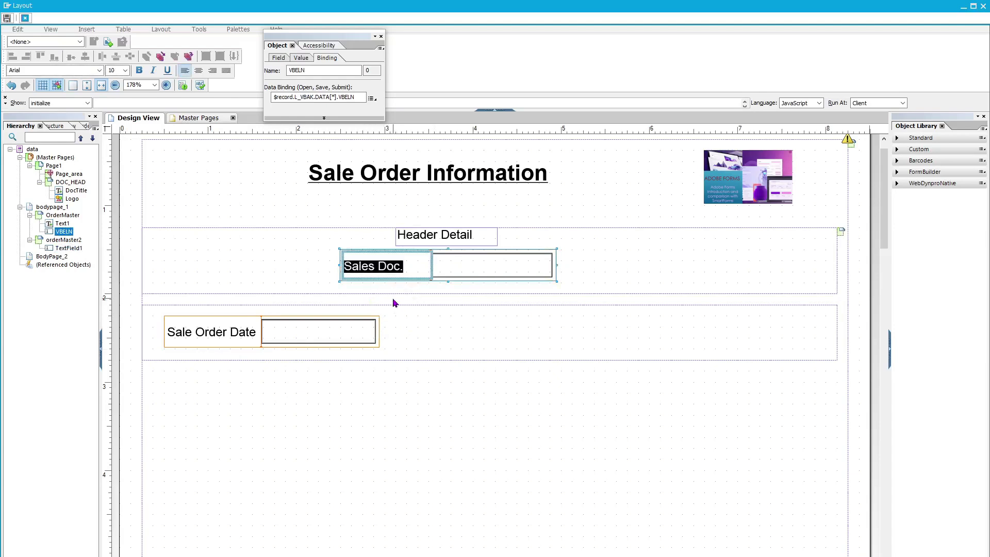
type("Sale O")
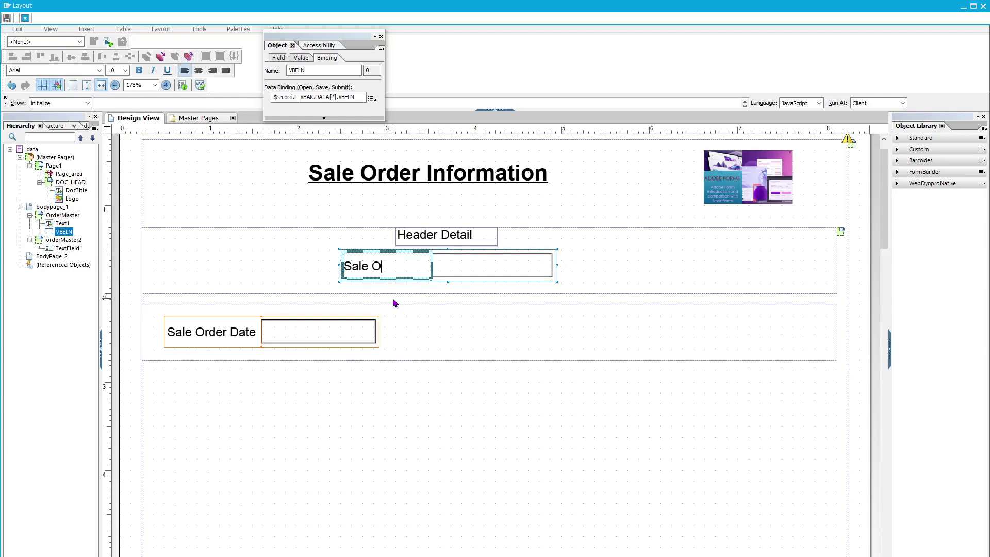
type("rder #")
left_click(455, 423)
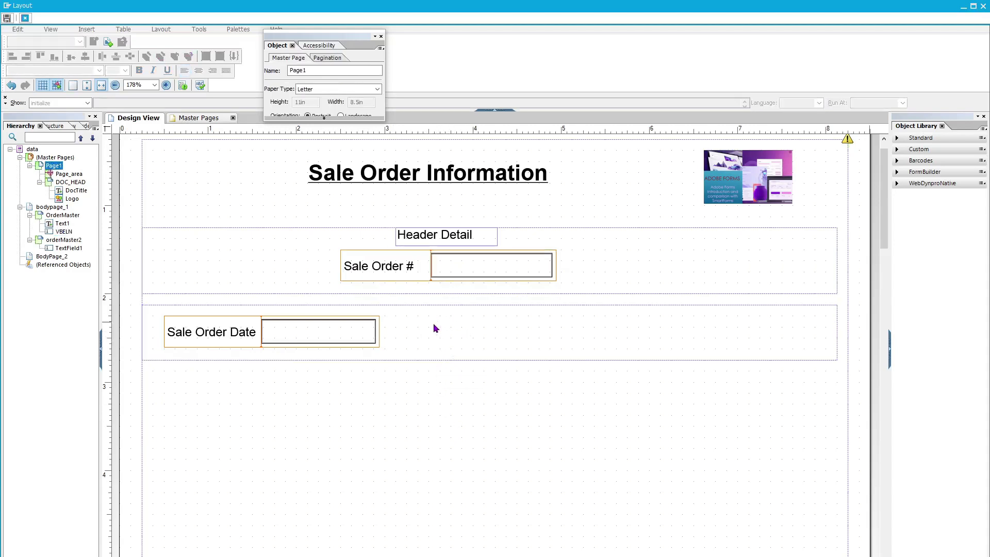
Bind the Sale Order Date field to AUDAT in the L_VBAK data of ZORDER_PDF_SK, updating all related properties
left_click(297, 335)
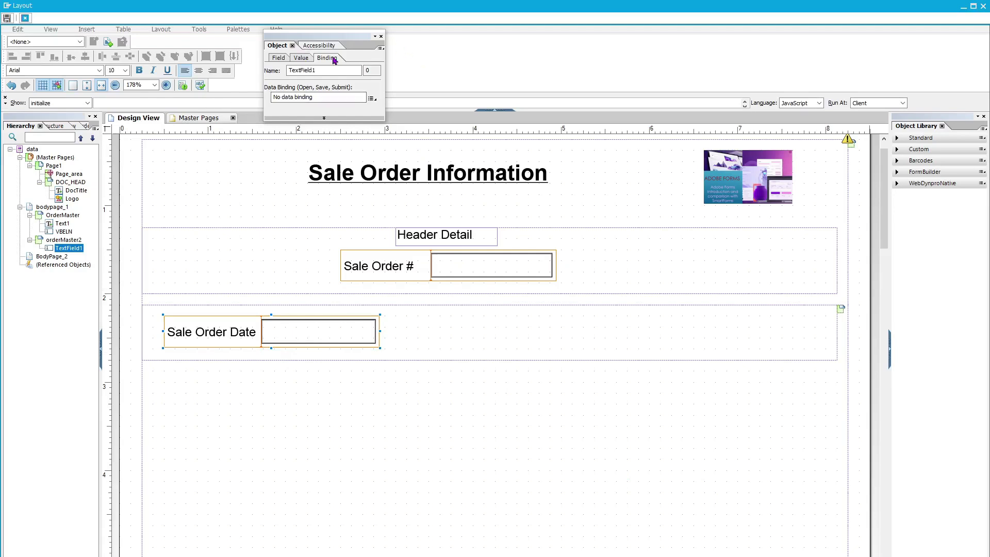
left_click(371, 98)
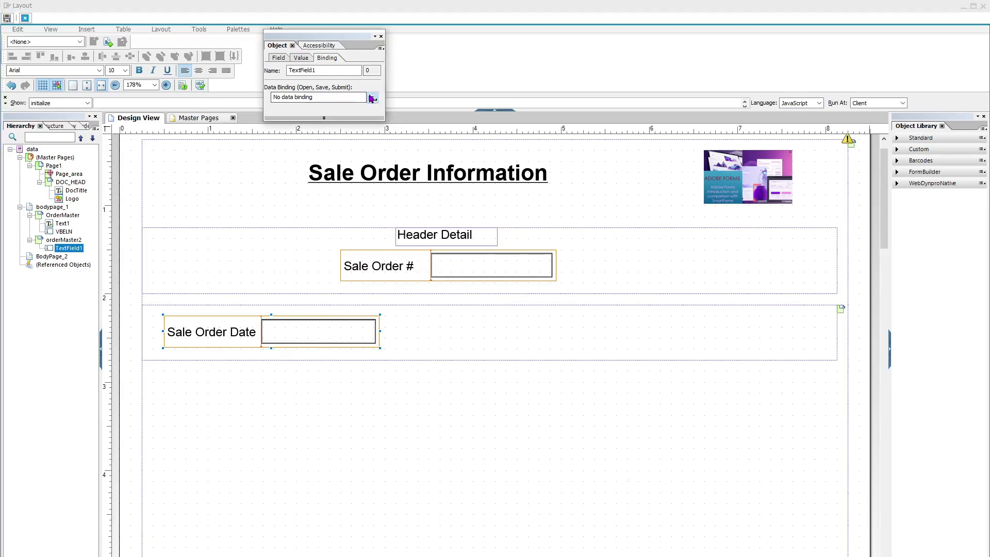
mouse_move(410, 126)
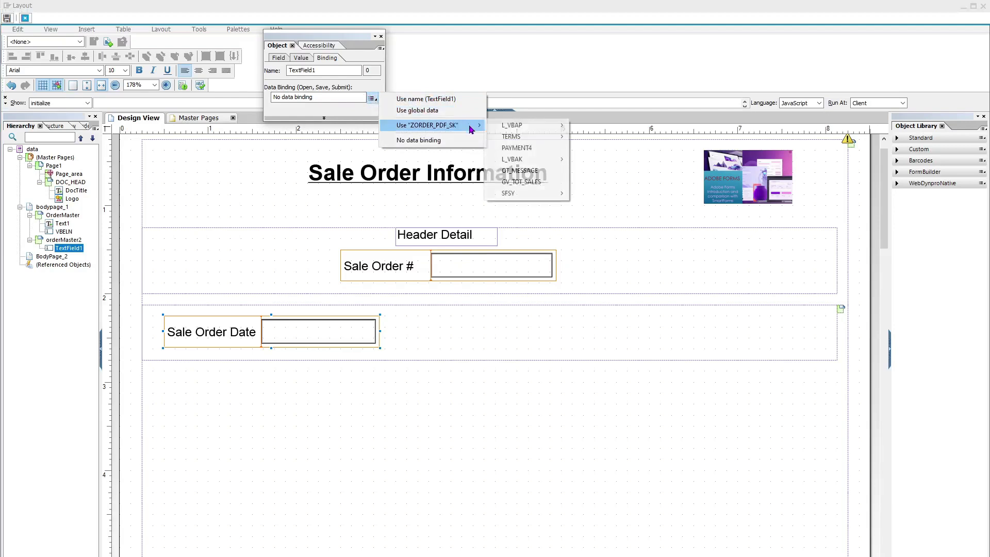
mouse_move(550, 160)
mouse_move(593, 163)
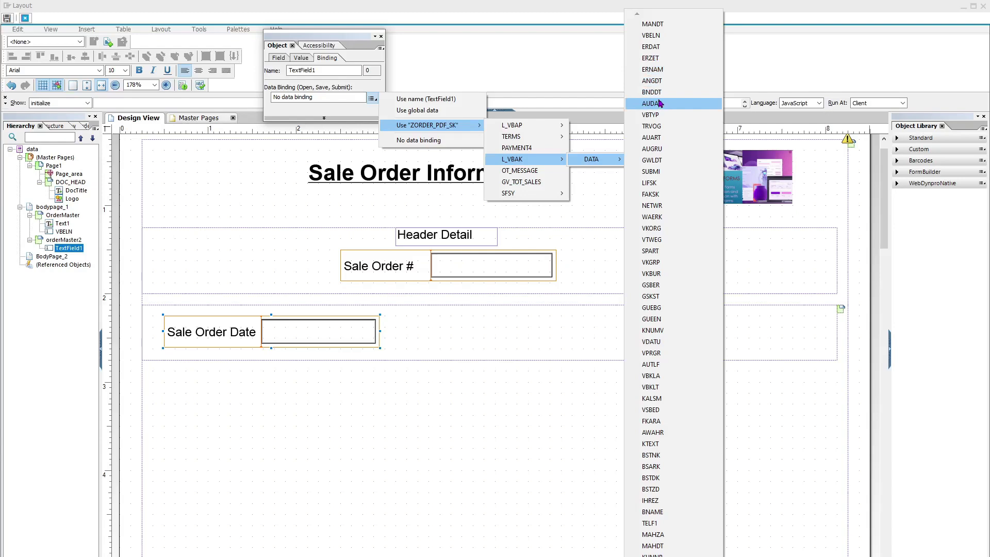
key("Up")
left_click(651, 104)
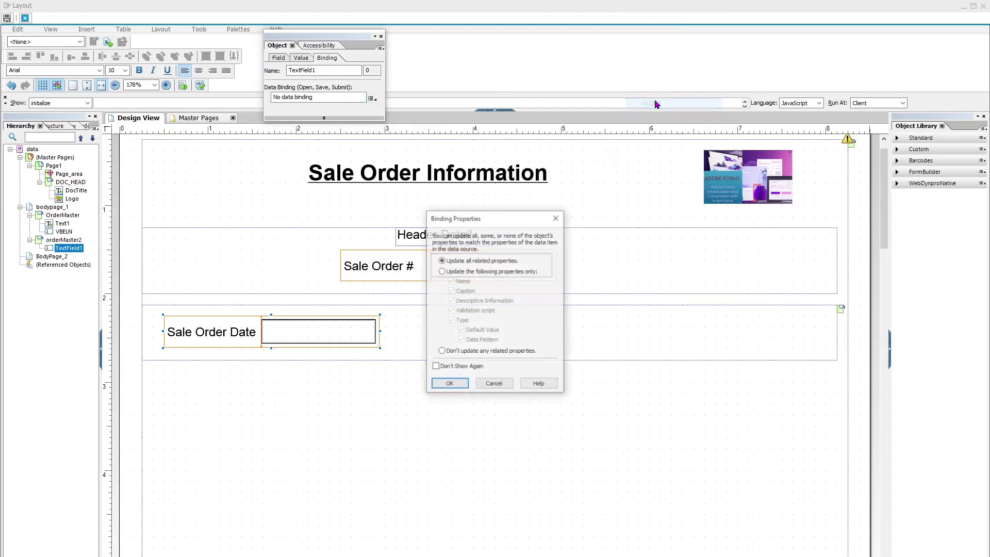
left_click(447, 384)
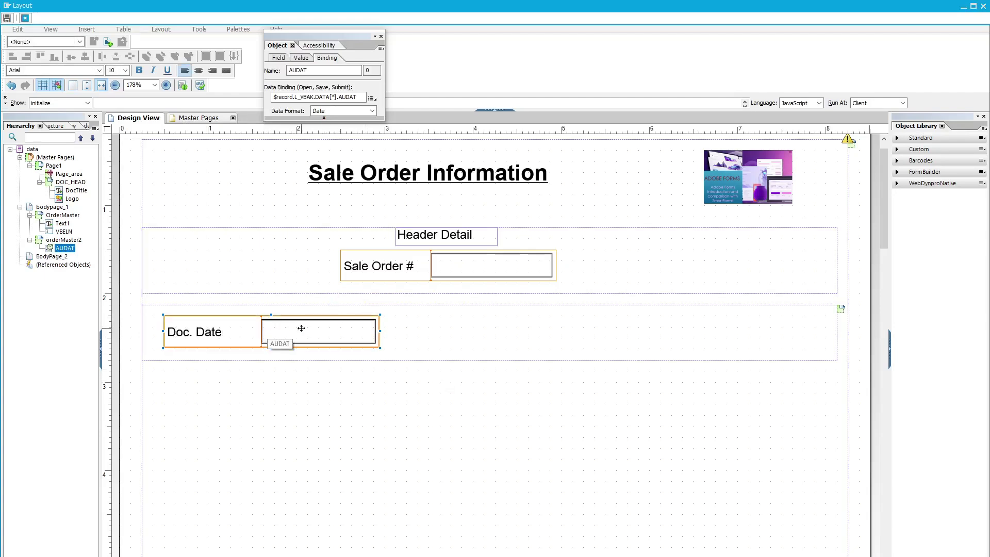
Widen the caption area of the AUDAT field and set its caption to "Sale Order Date"
left_click_drag(301, 328, 279, 330)
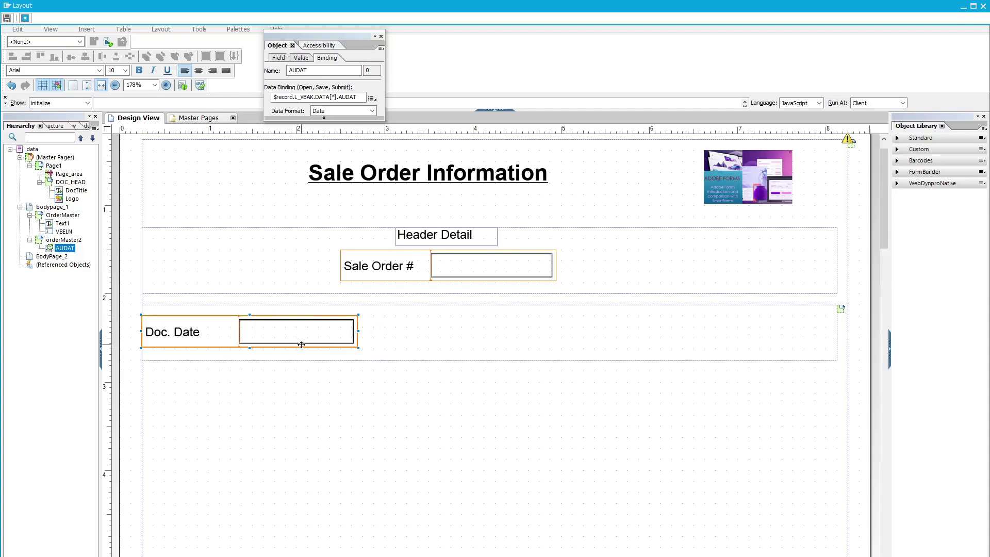
key("ctrl+z")
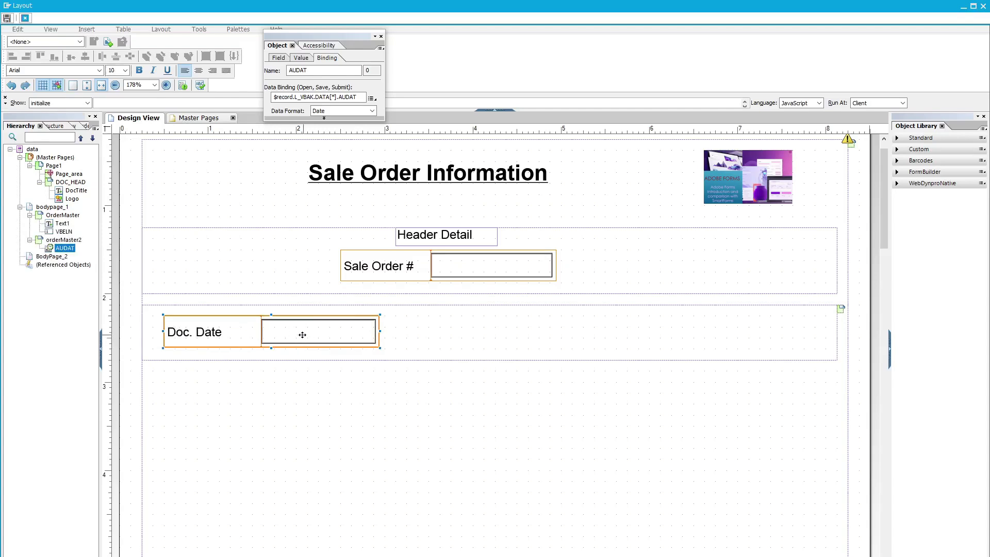
mouse_move(261, 331)
left_mouse_down()
mouse_move(225, 332)
mouse_move(275, 333)
left_mouse_up()
double_click(232, 340)
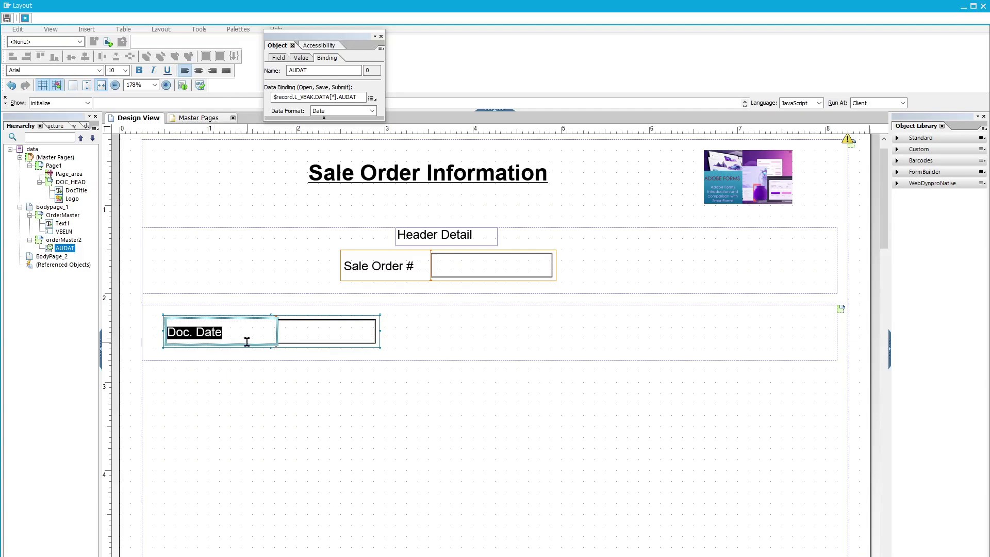
type("SAle")
key("BackSpace")
key("BackSpace")
key("BackSpace")
key("BackSpace")
type("ale")
key("BackSpace")
key("BackSpace")
key("BackSpace")
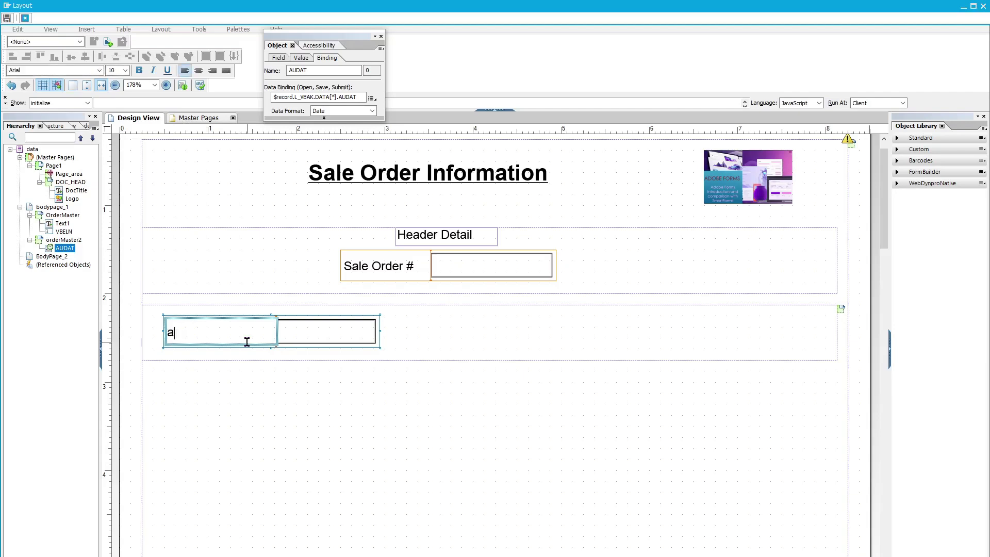
type("Sale Order Date")
left_click(318, 366)
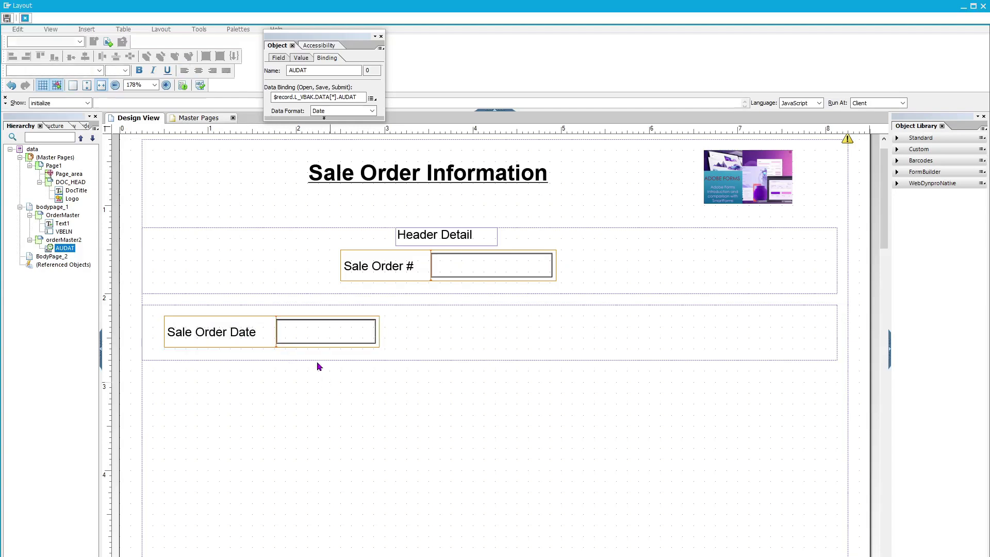
Narrow the Sale Order Date field's caption area to fit its text and shorten the whole field to about 2.1 in
left_click(312, 331)
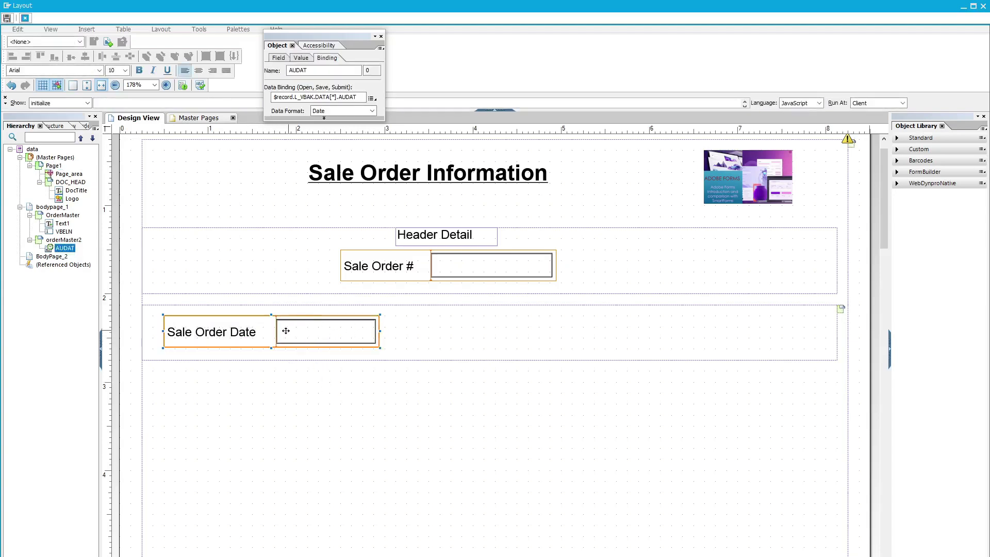
left_click_drag(272, 331, 259, 331)
left_click_drag(379, 330, 351, 331)
left_click(360, 378)
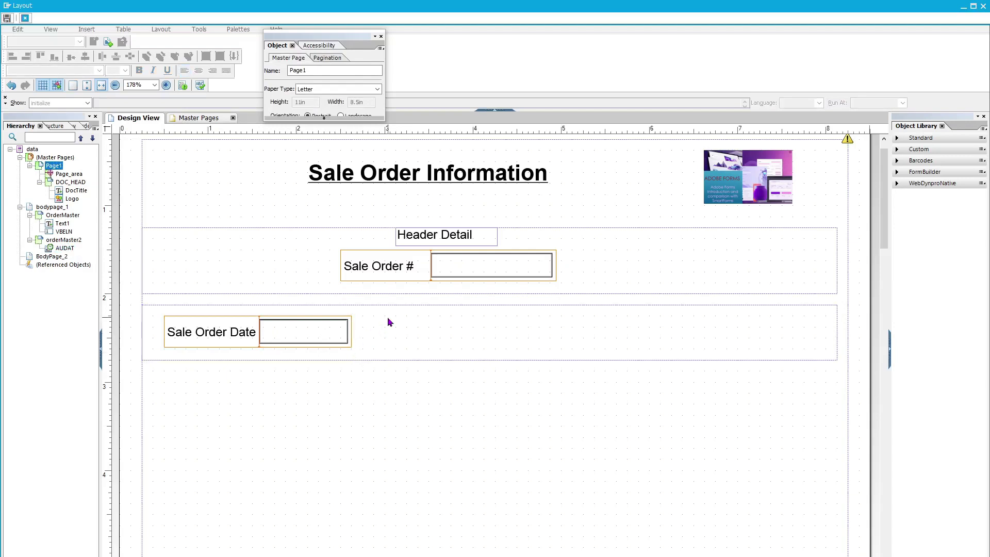
Insert a standard text field into the orderMaster2 subform, placed in line to the right of the Sale Order Date field
left_click(87, 29)
mouse_move(167, 90)
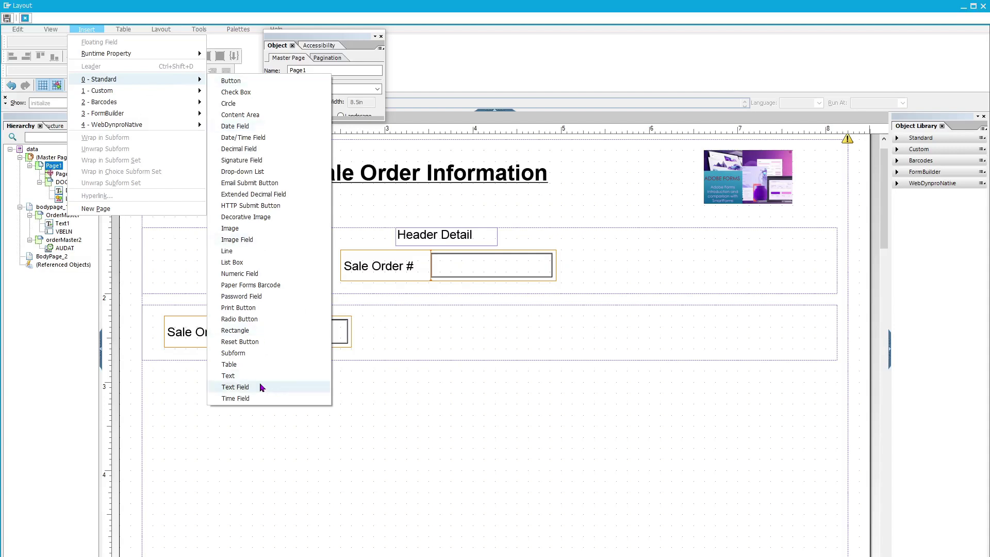
left_click(243, 387)
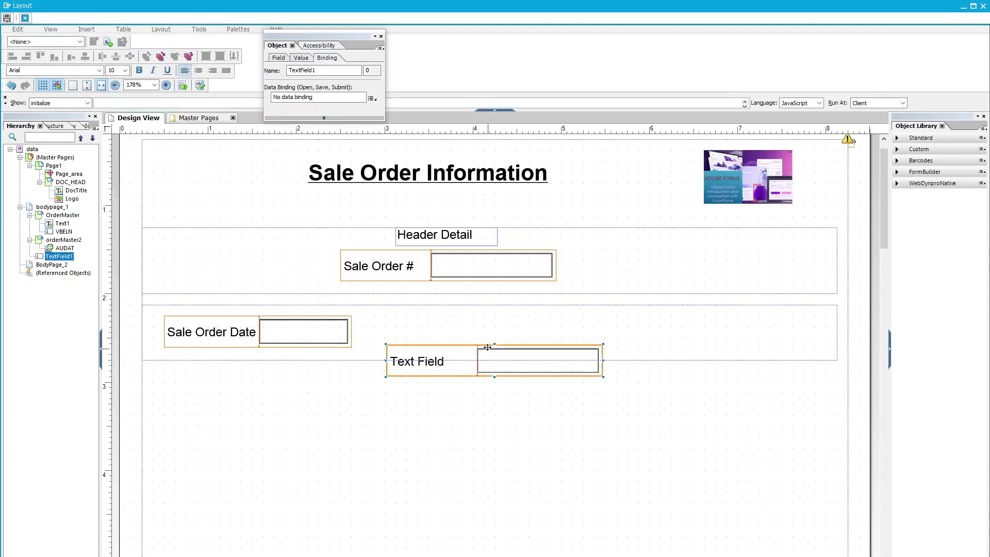
left_click_drag(480, 344, 467, 316)
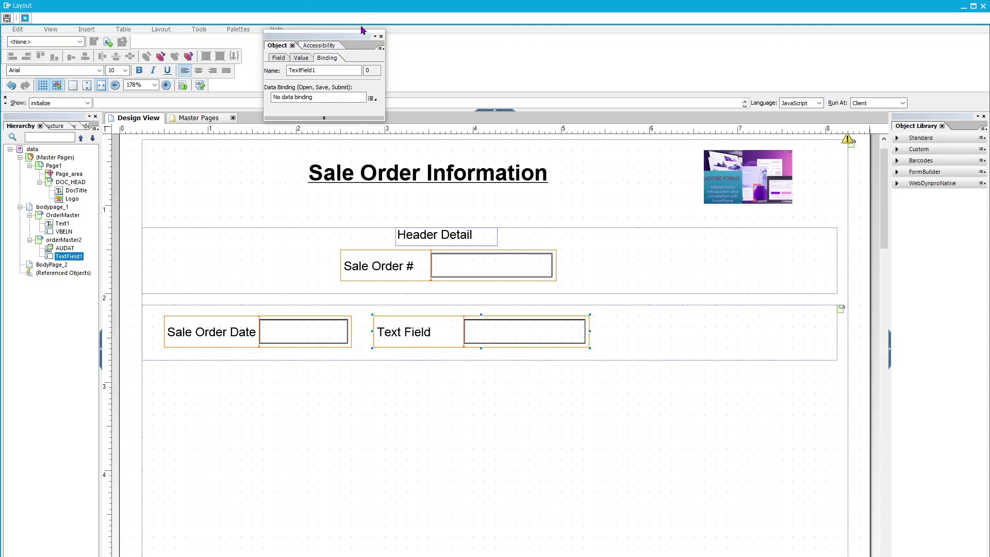
Bind the new text field to ERNAM in the L_VBAK data of ZORDER_PDF_SK and accept the property updates
left_click(372, 99)
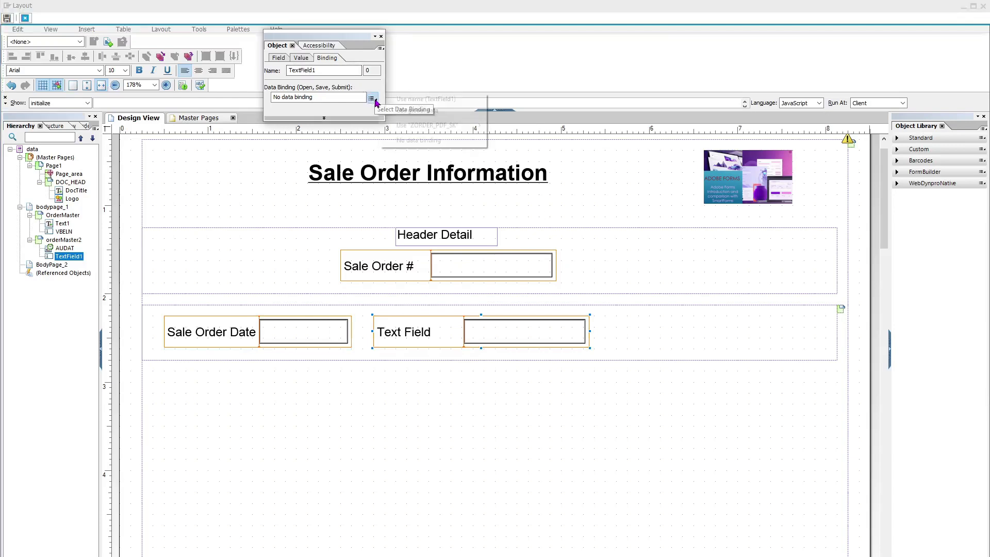
mouse_move(476, 125)
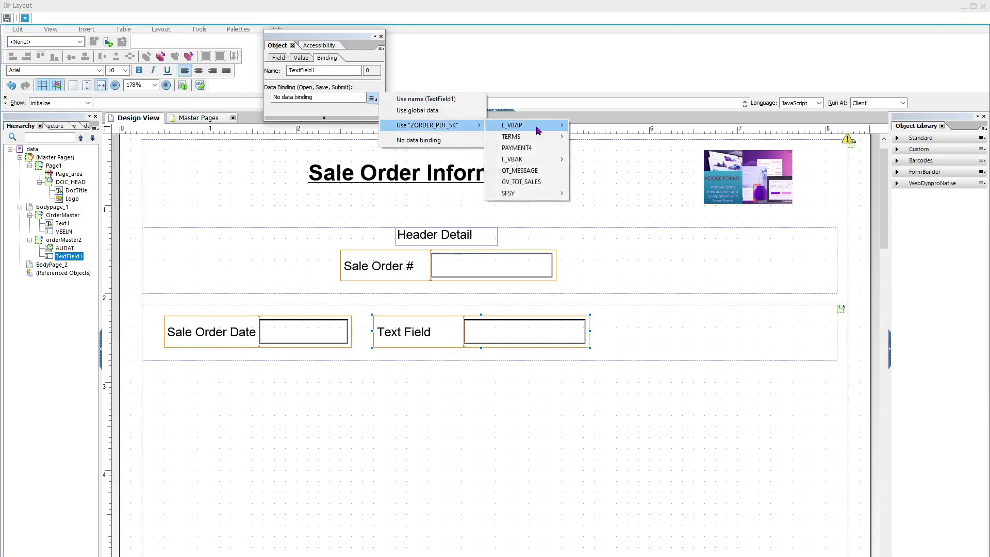
mouse_move(556, 162)
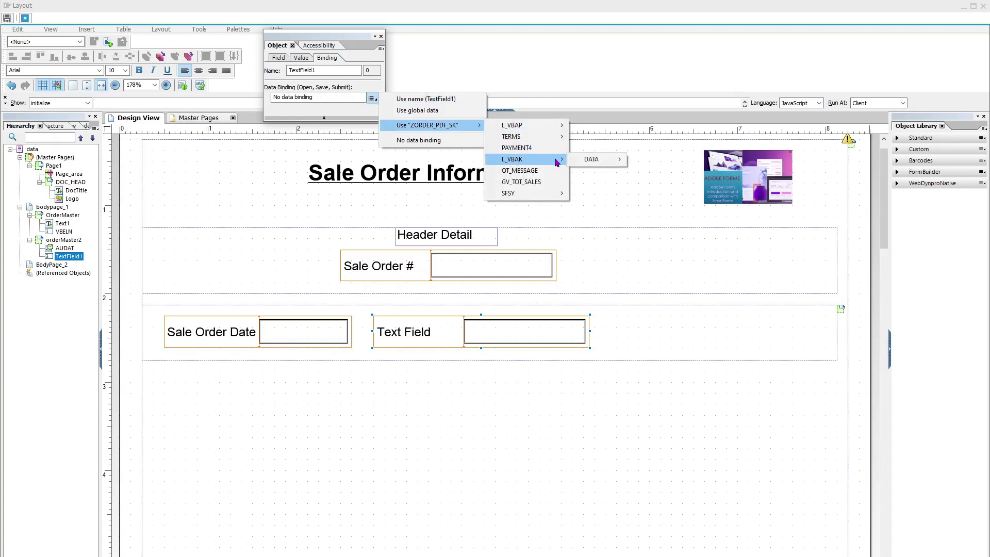
mouse_move(619, 163)
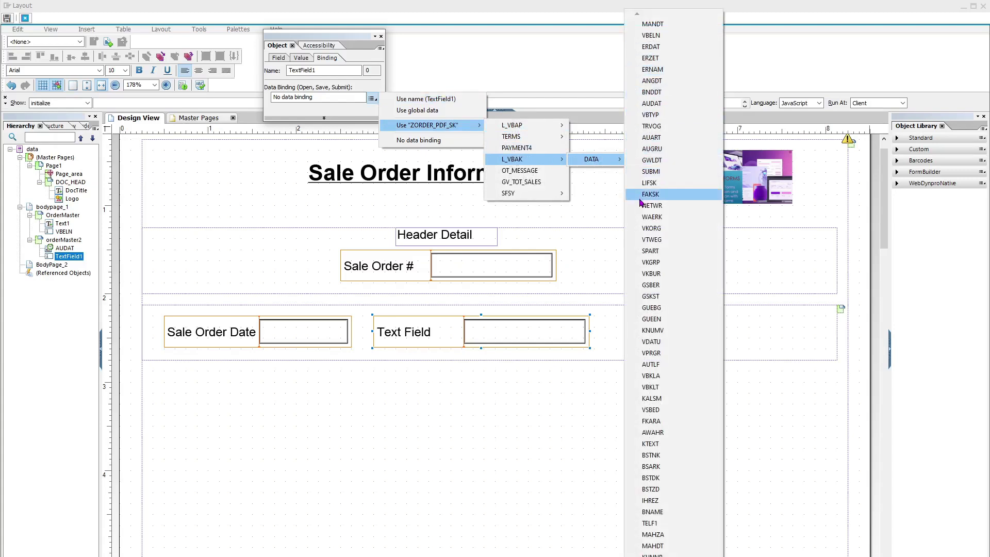
left_click(652, 69)
left_click(452, 372)
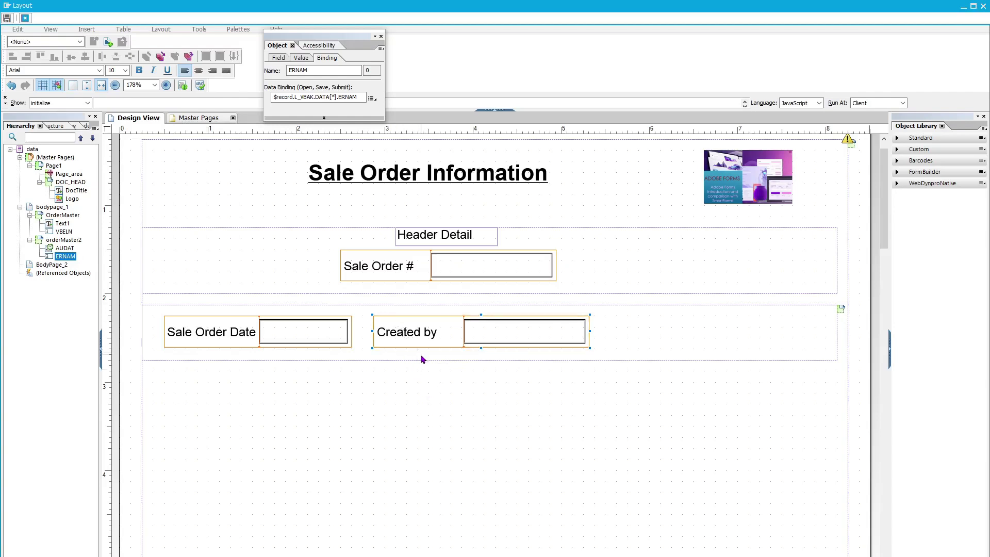
Move the Sale Order Date and Created by fields toward the middle of orderMaster2, side by side with a small gap
left_click_drag(487, 316, 618, 317)
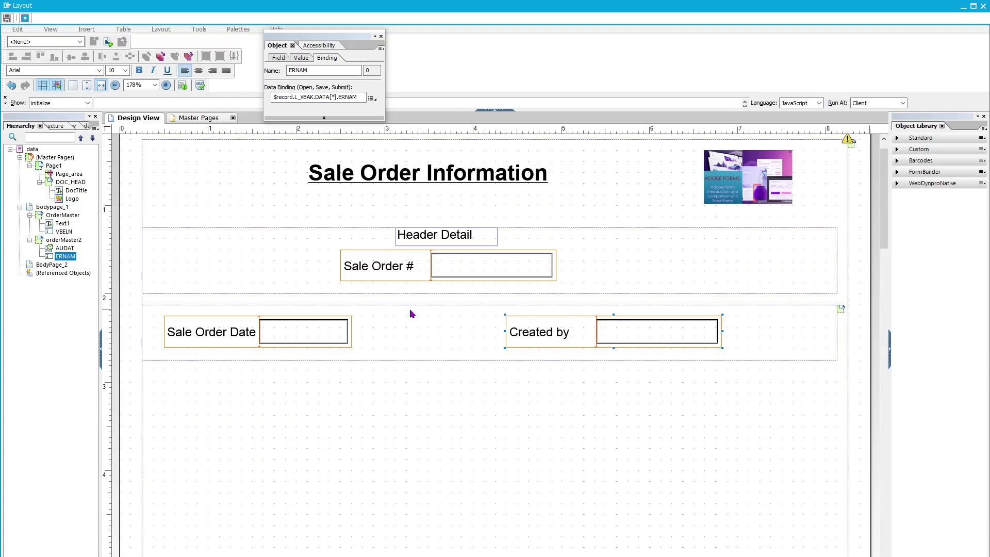
left_click(335, 316)
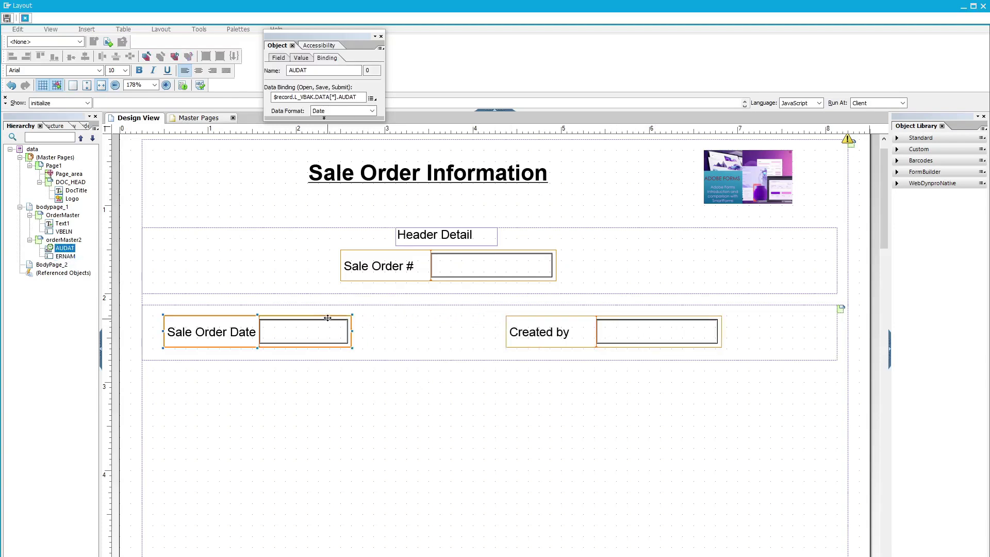
left_click_drag(329, 317, 450, 325)
left_click(593, 323)
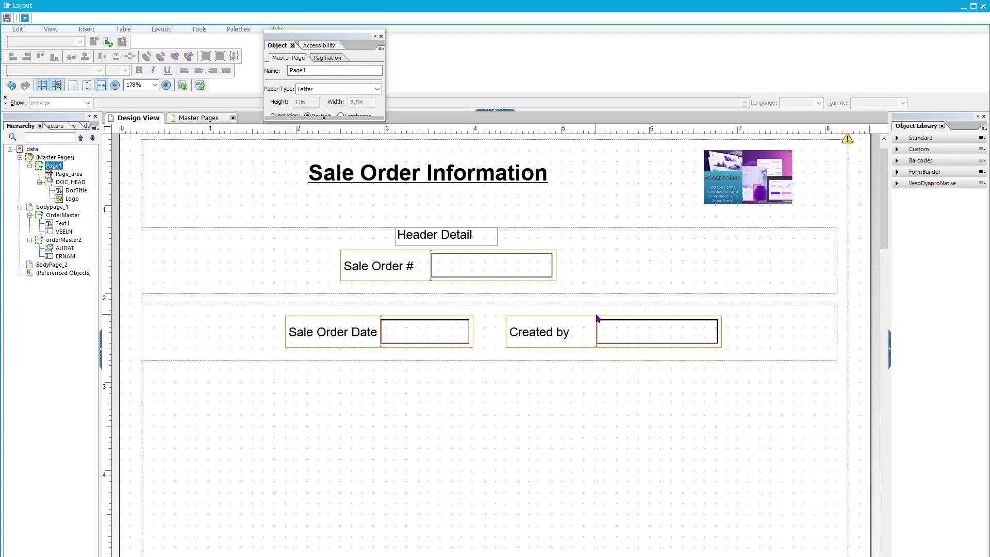
left_click(647, 328)
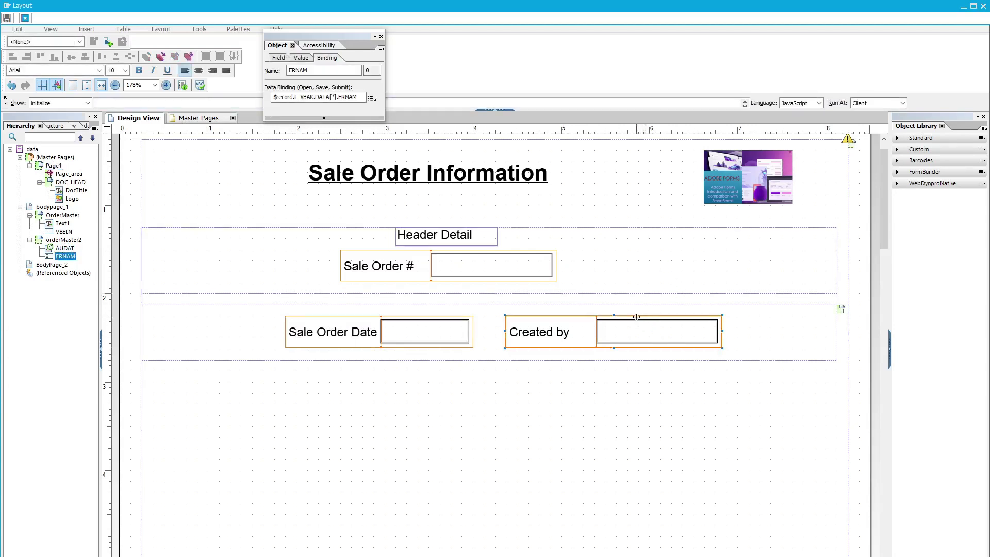
left_click_drag(635, 316, 622, 318)
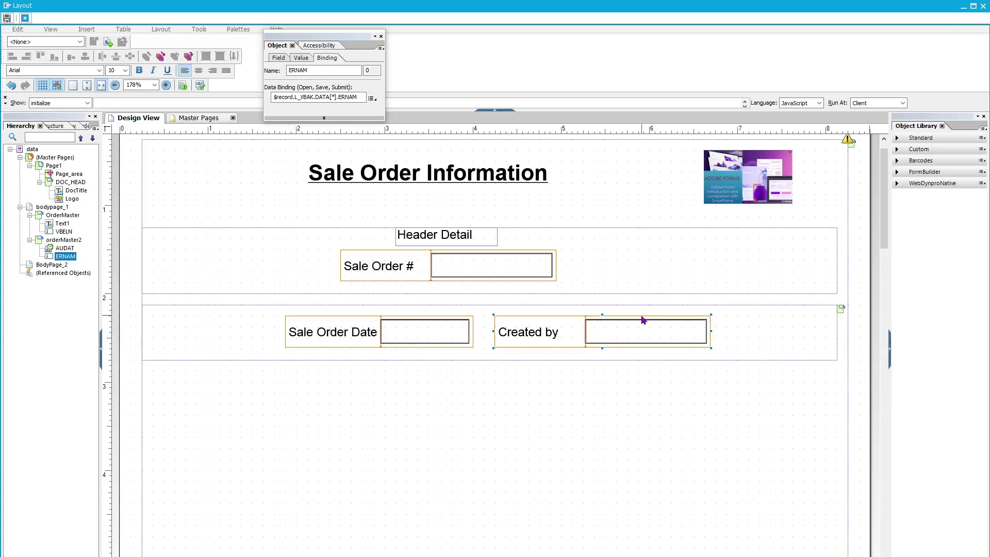
left_click_drag(641, 319, 630, 320)
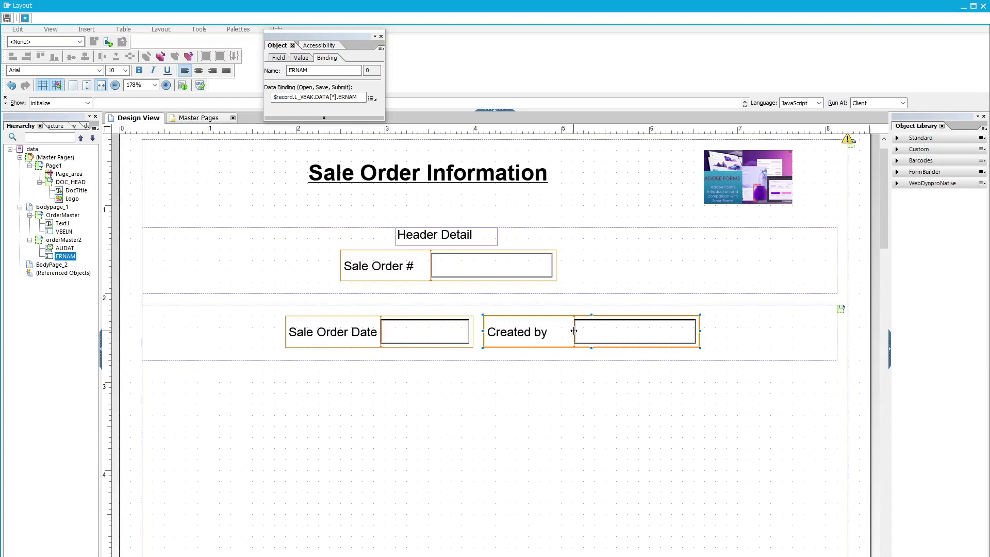
Narrow the Created by field's caption area to fit its text and shorten the whole field to about 1.9 in
left_click_drag(567, 332, 554, 335)
left_click_drag(695, 331, 660, 341)
left_click(655, 402)
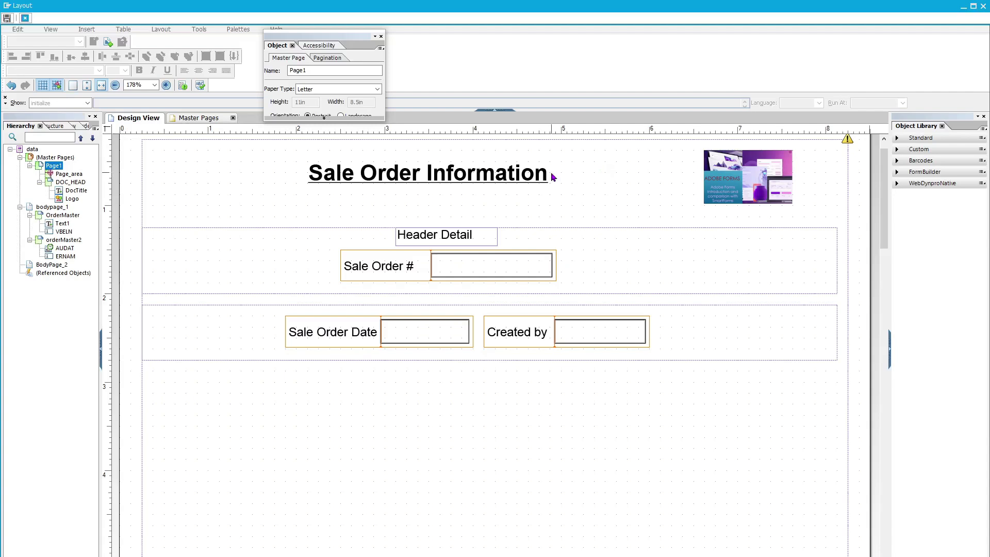
left_click(498, 306)
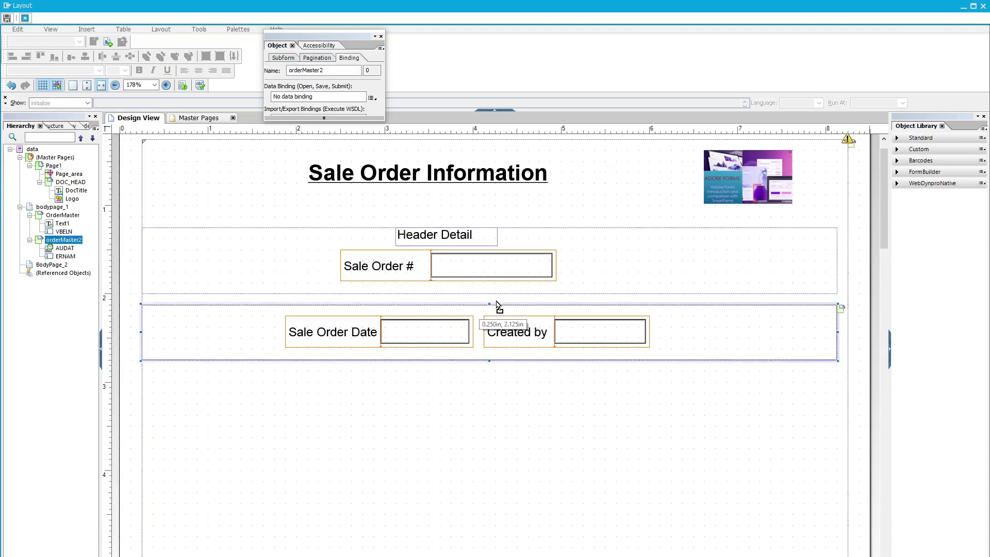
left_click_drag(500, 301, 502, 292)
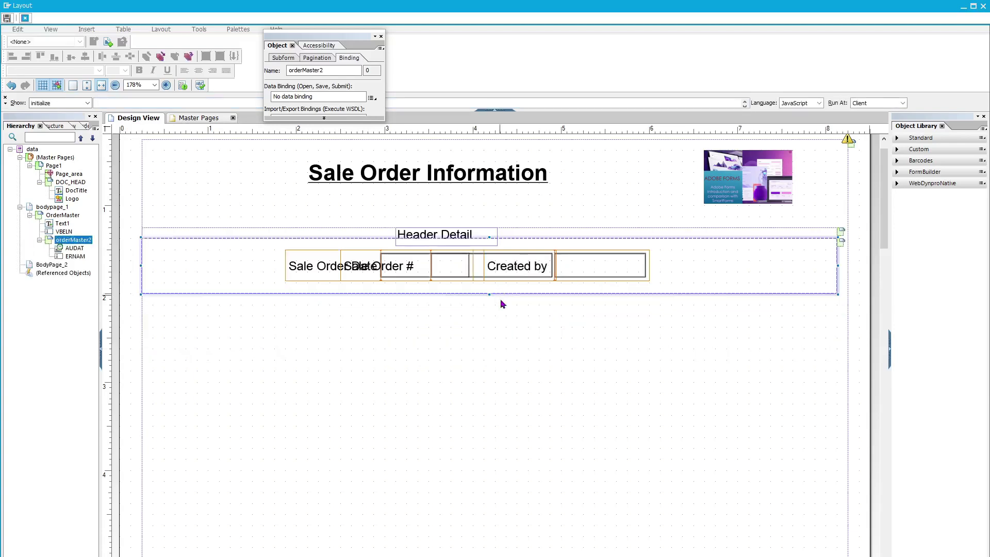
key("ctrl+z")
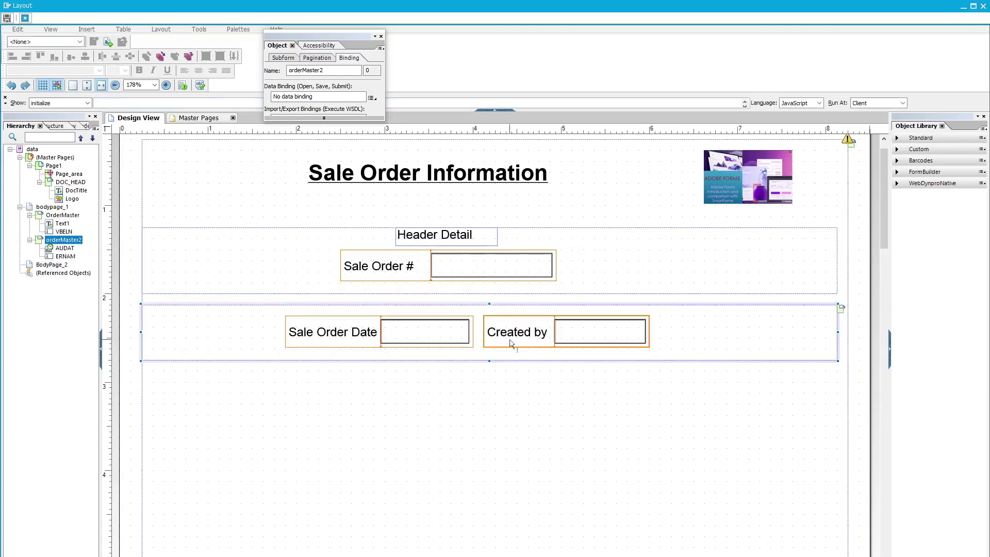
left_click(714, 395)
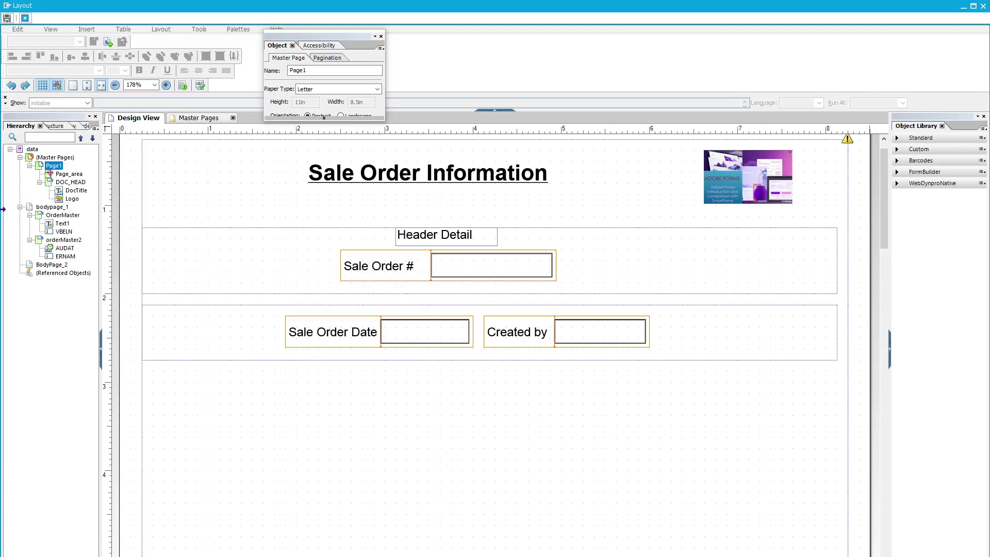
Collapse the OrderMaster and orderMaster2 subforms in the hierarchy and insert a new subform under bodypage_1
left_click(40, 243)
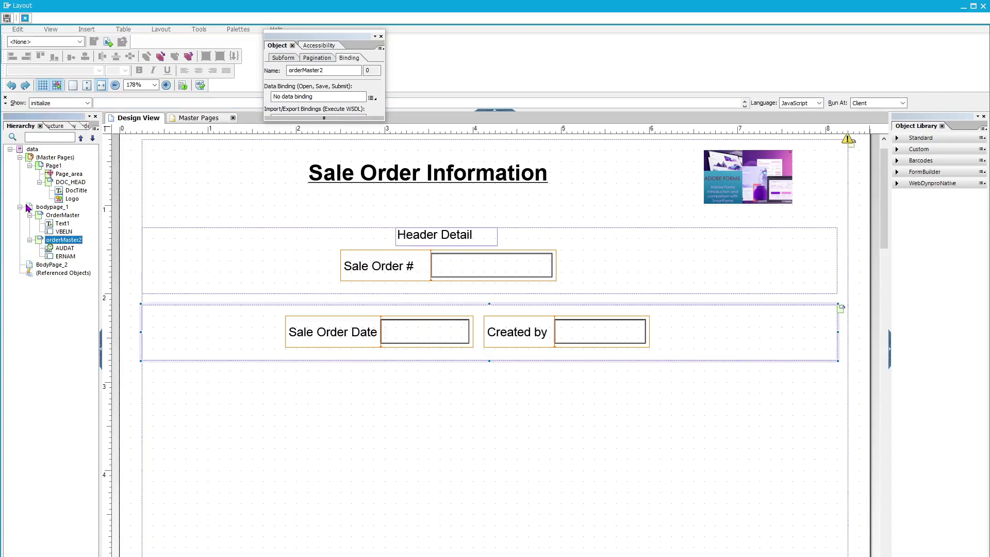
left_click(29, 215)
left_click(30, 223)
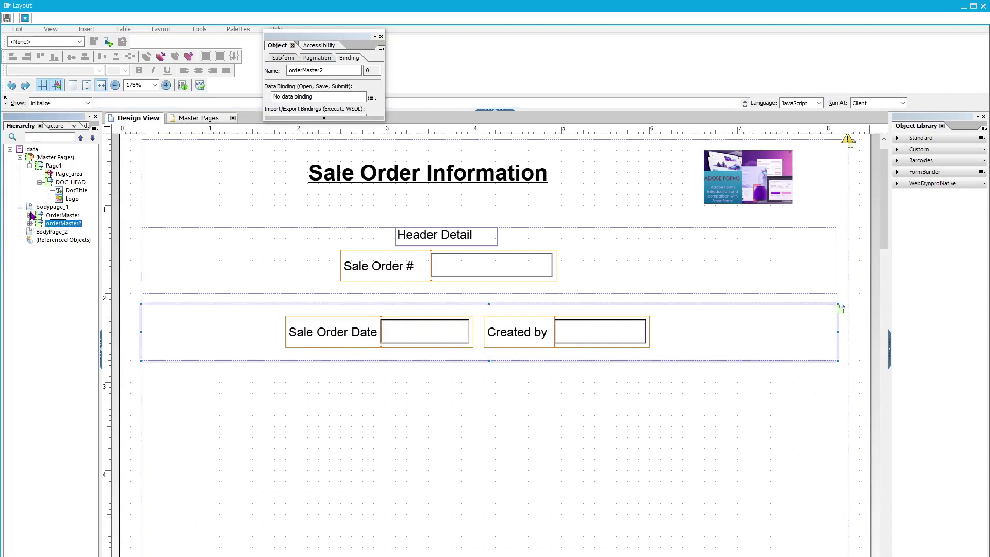
left_click(49, 207)
right_click(30, 207)
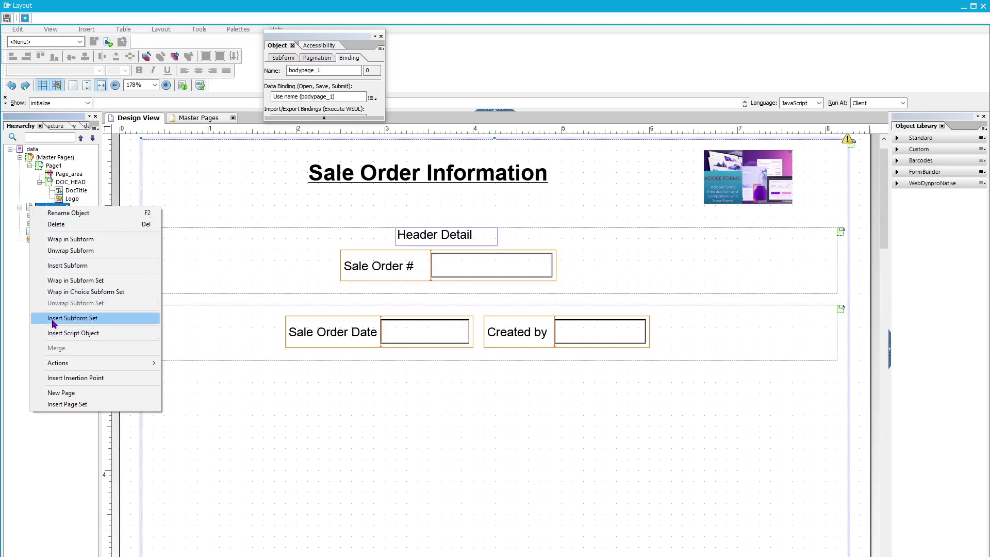
left_click(55, 266)
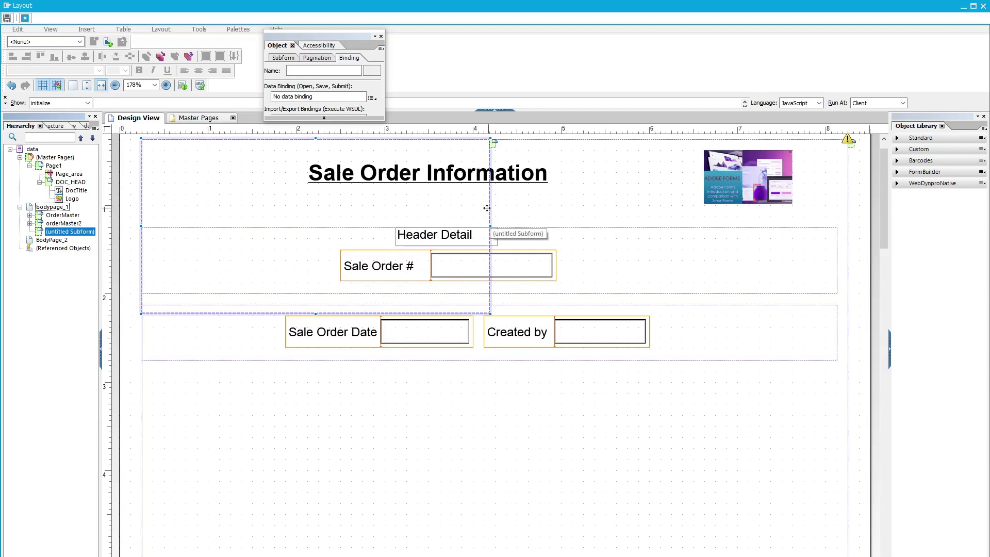
Place the new subform just below orderMaster2 and resize it to about 7.9 in wide and 0.4 in high, matching the width of the other subforms
left_click_drag(486, 208, 482, 434)
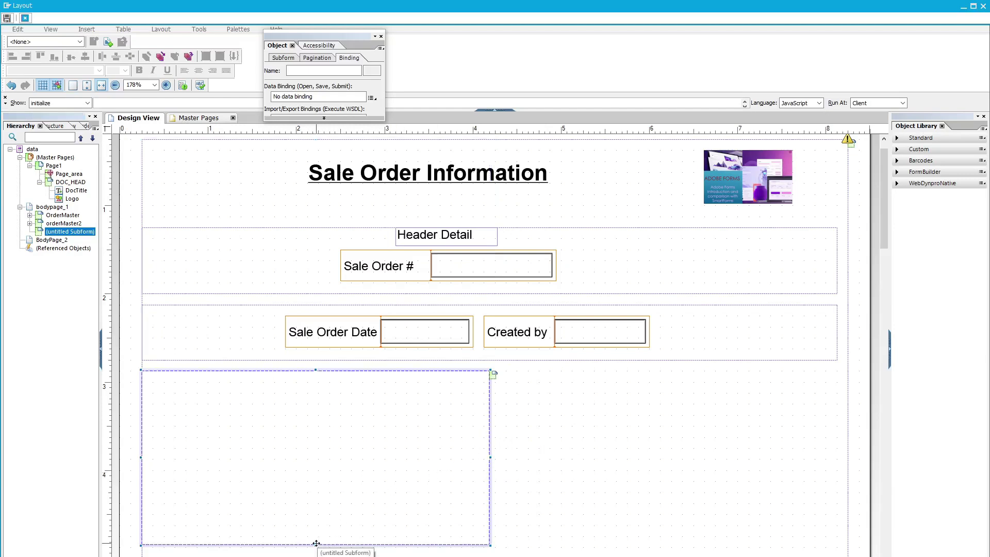
left_click_drag(316, 545, 316, 405)
left_click_drag(491, 386, 838, 392)
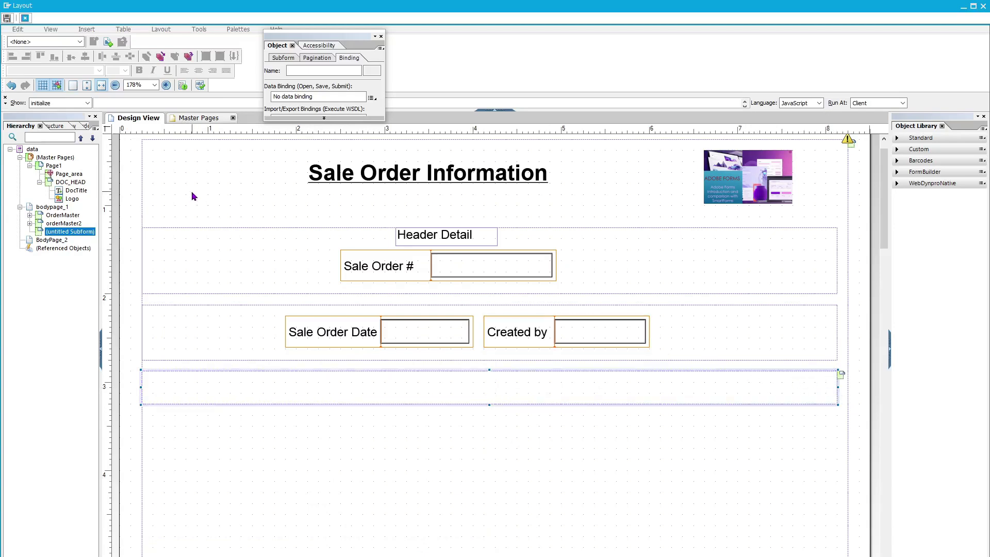
Rename the untitled subform under bodypage_1 as DOC_DETAIL
left_click(51, 231)
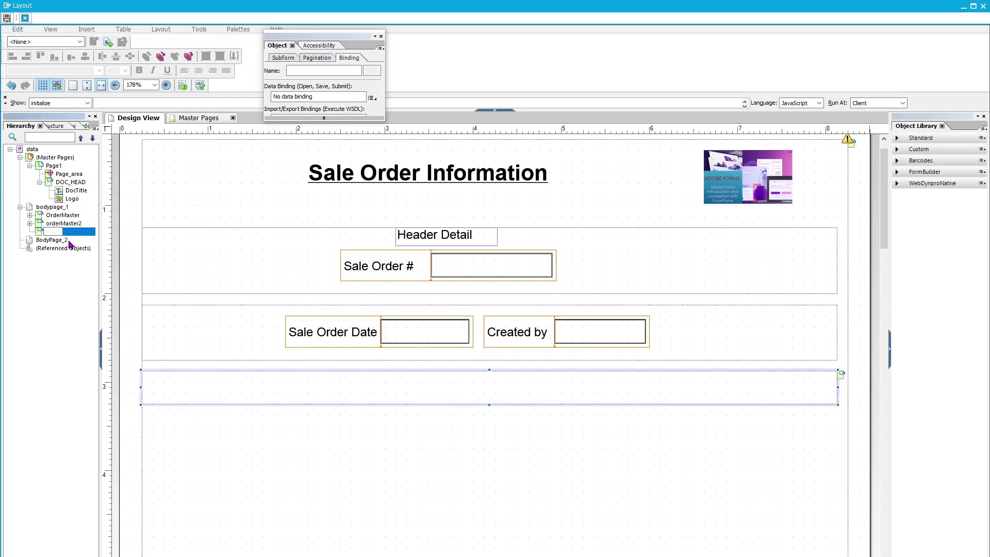
type("DOC_DETAILS")
key("BackSpace")
key("Return")
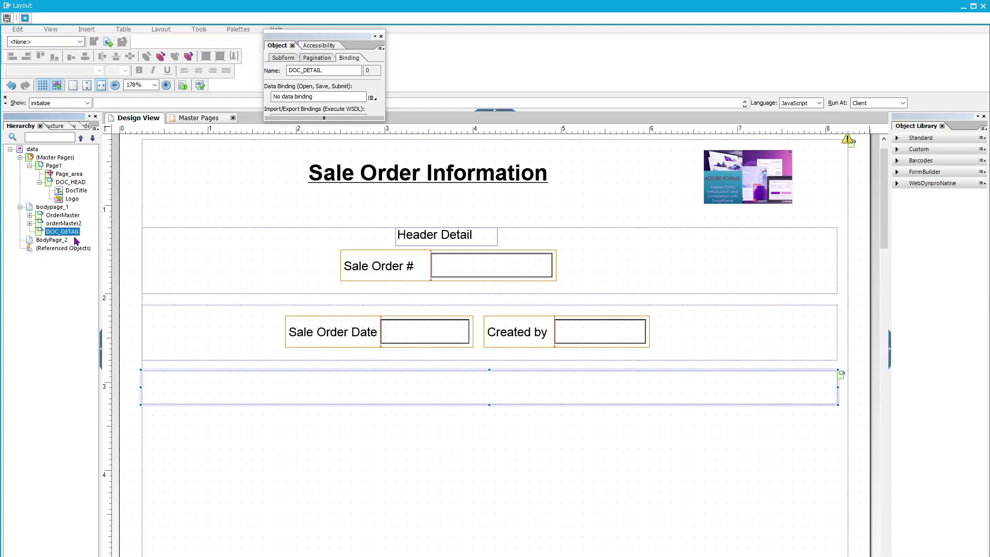
Insert a standard text object into the DOC_DETAIL subform and change its wording to "Item Details"
left_click(87, 29)
mouse_move(129, 79)
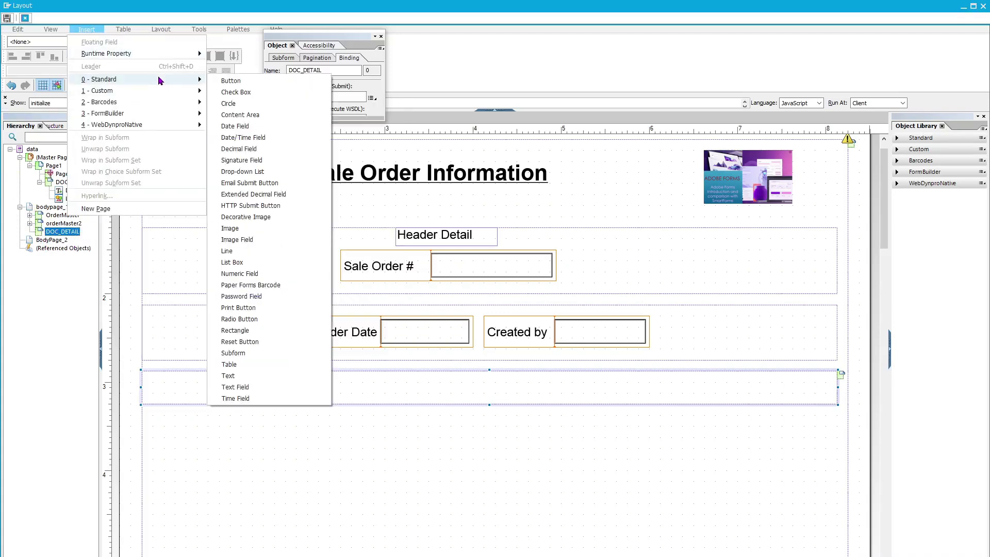
left_click(228, 375)
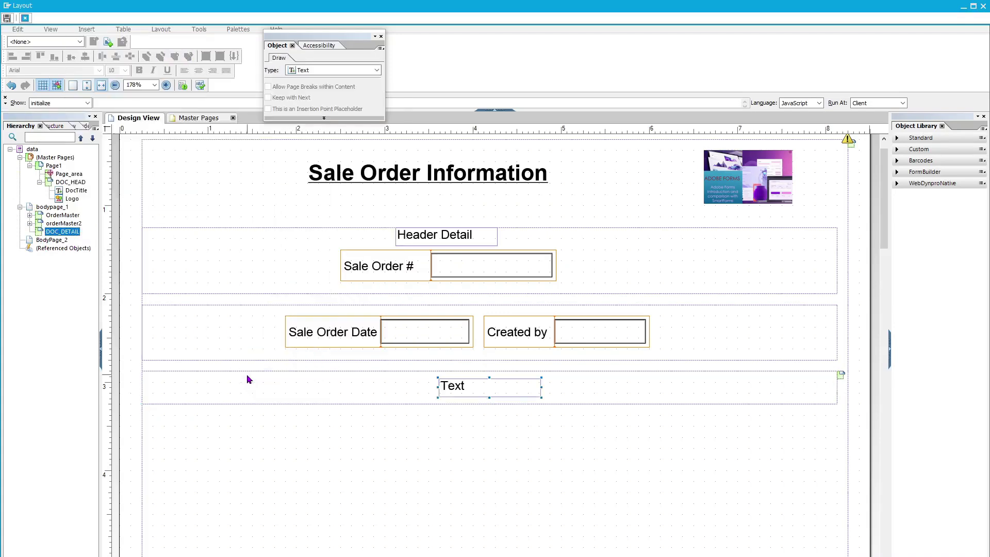
double_click(477, 390)
double_click(476, 393)
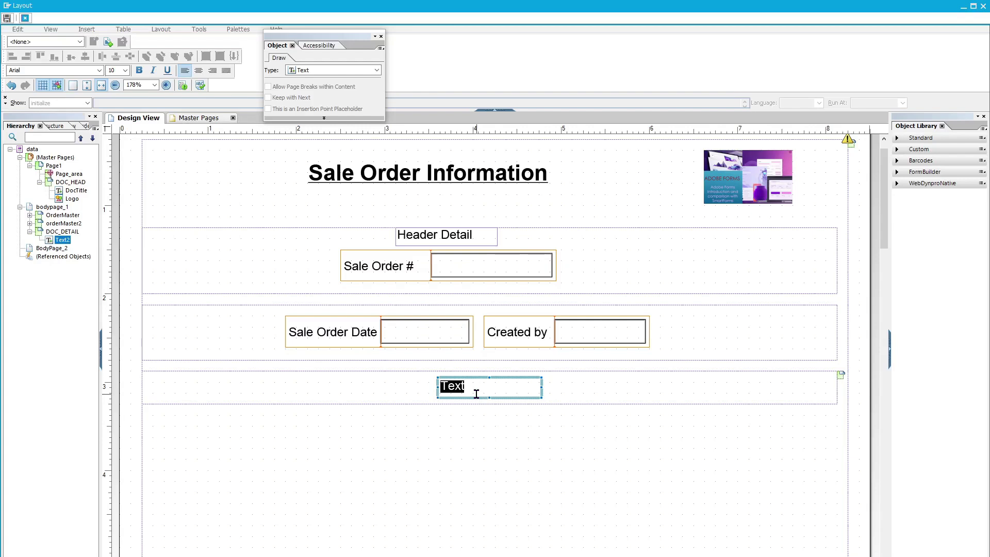
key("BackSpace")
type("IT")
key("BackSpace")
type("tem Details")
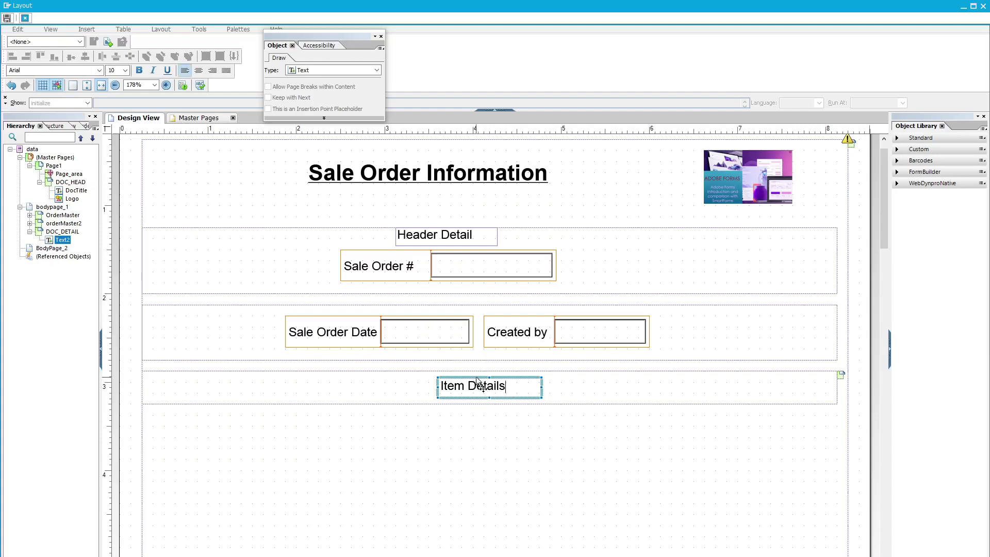
key("Escape")
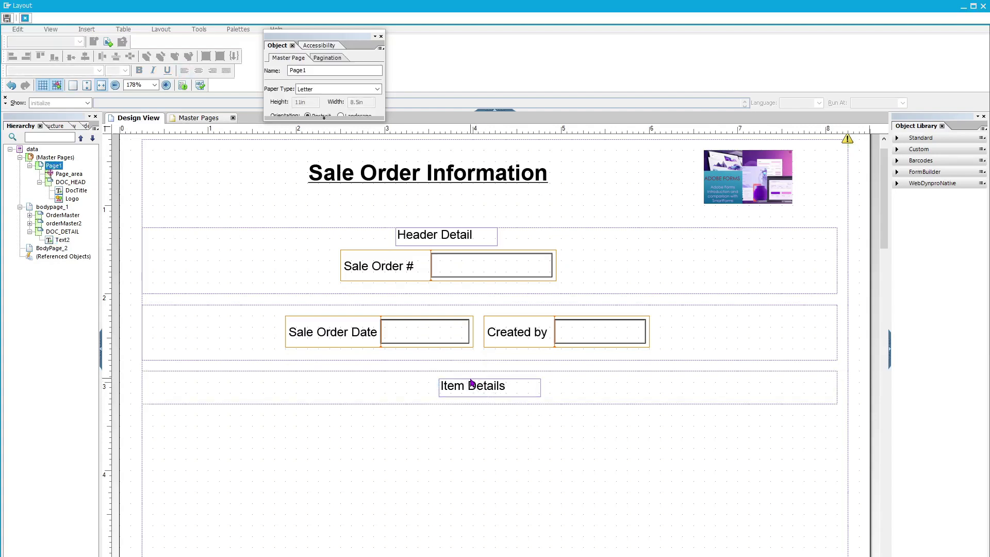
Move the Item Details text to the subform's upper edge, aligned under Header Detail, and reduce DOC_DETAIL's height to about 0.25 in
left_click(475, 398)
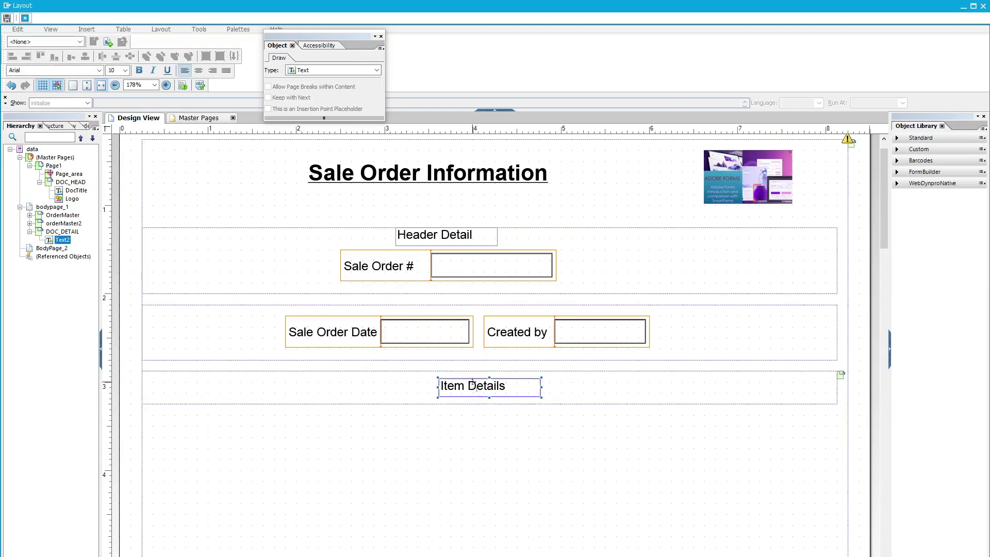
left_click_drag(472, 381, 429, 380)
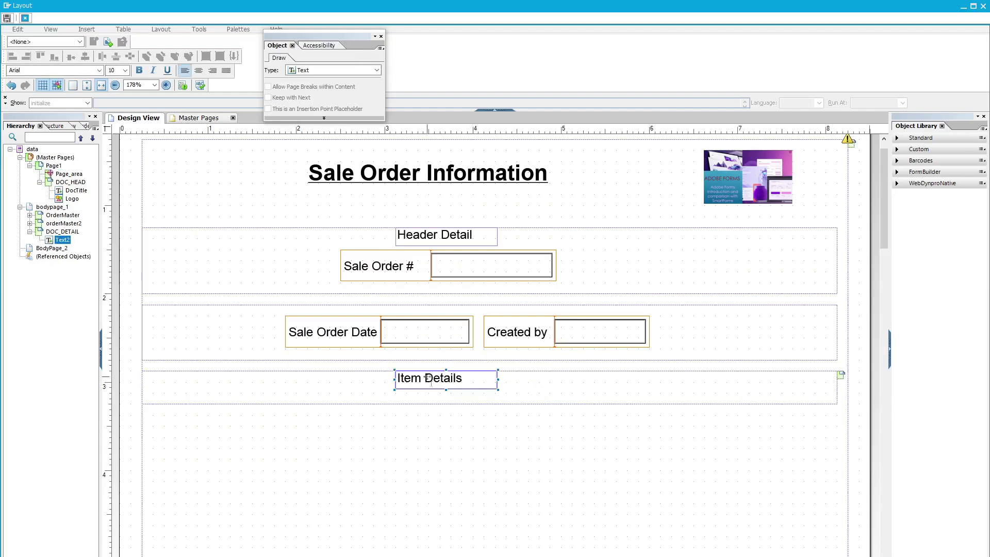
left_click(480, 407)
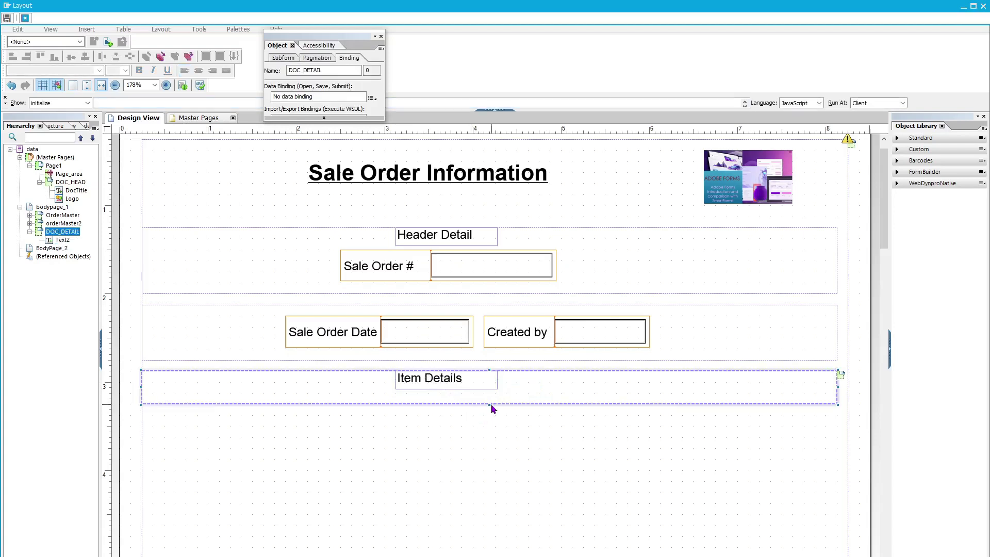
left_click_drag(489, 404, 488, 393)
left_click(503, 425)
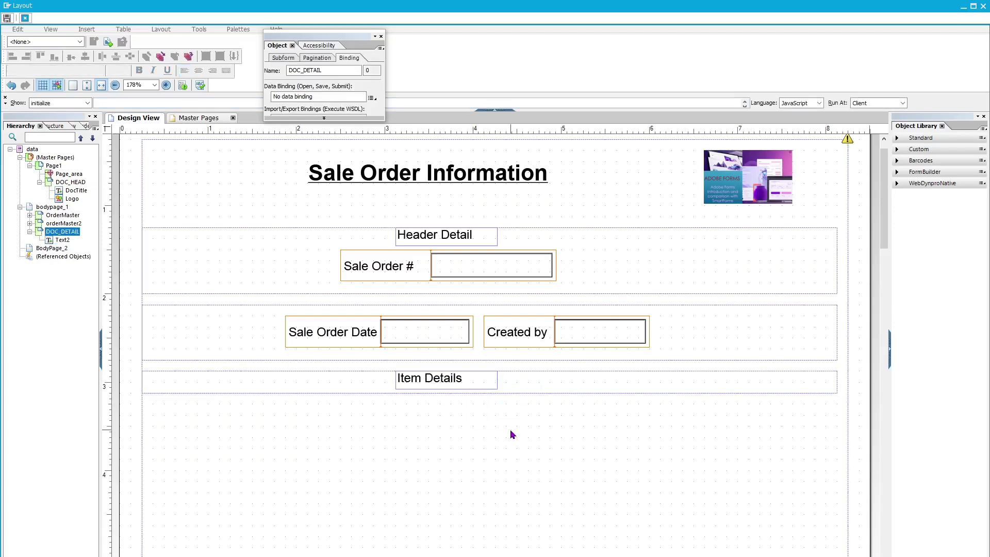
Center the Item Details text within its box and make it bold
left_click(459, 383)
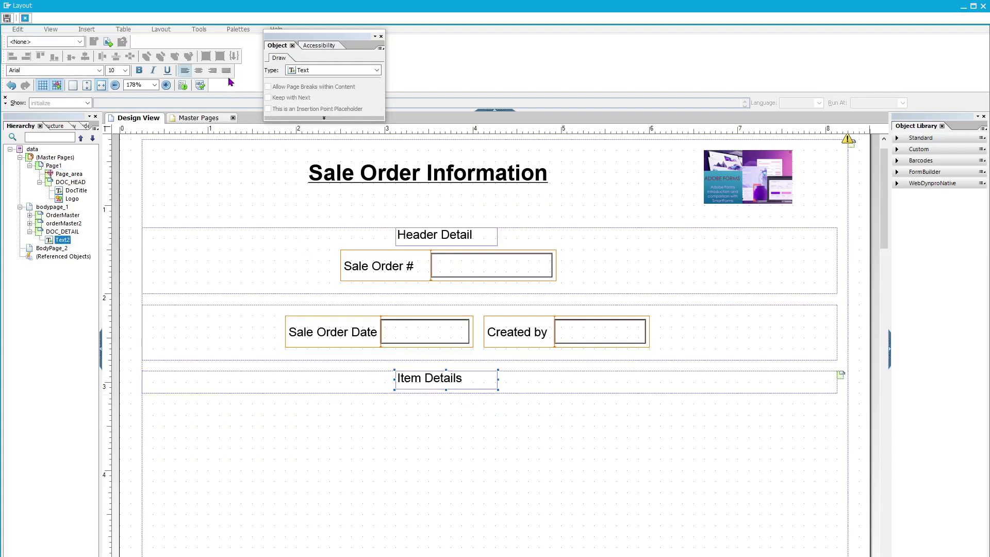
left_click(198, 72)
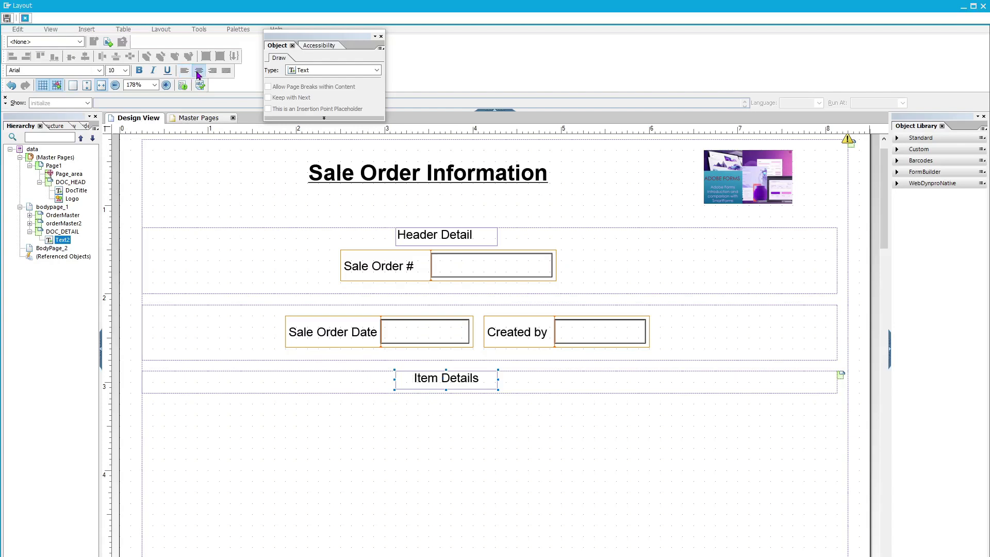
left_click(139, 71)
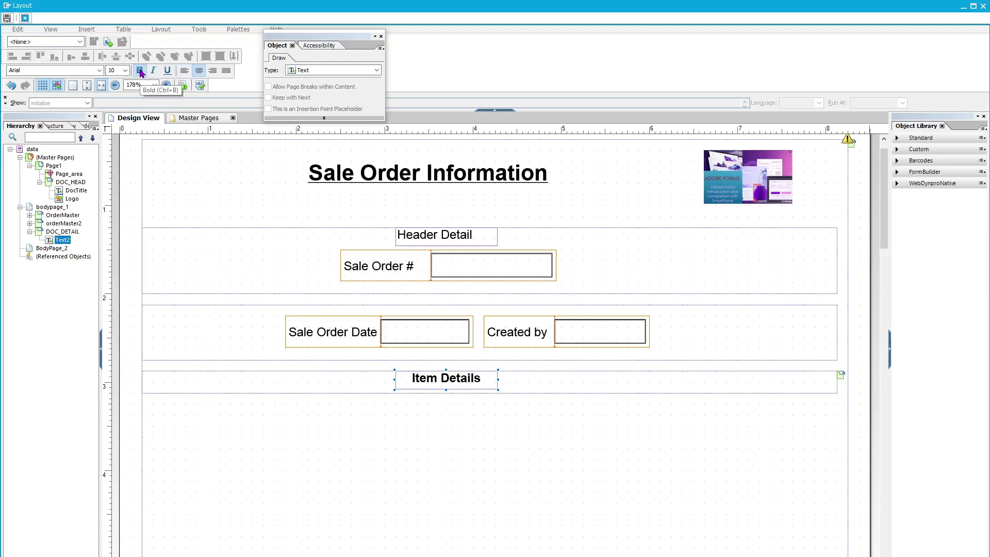
Make the Header Detail text bold at size 14 and enlarge its box up and to the left to about 1.3 in wide
left_click(440, 235)
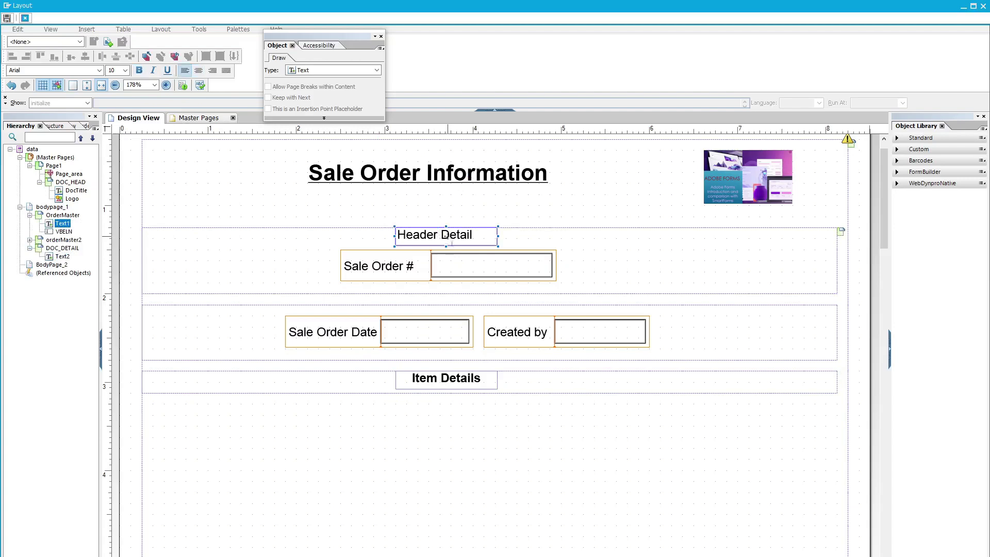
left_click(139, 71)
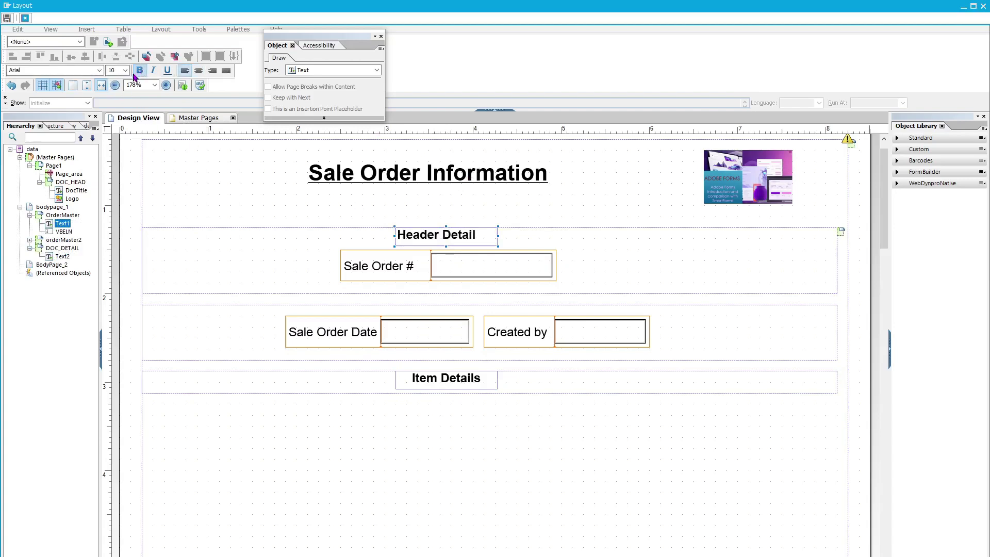
left_click(125, 73)
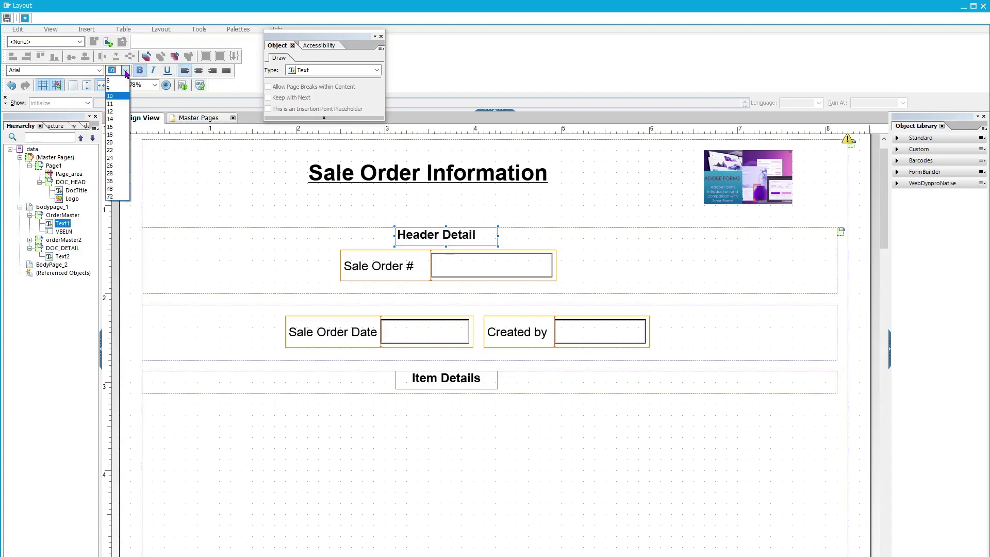
left_click(118, 120)
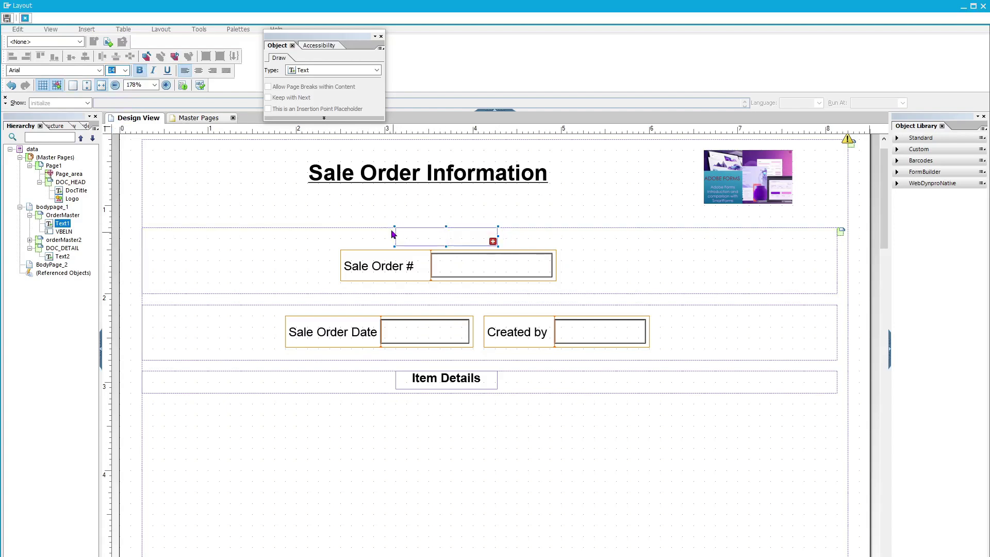
left_click_drag(395, 227, 389, 220)
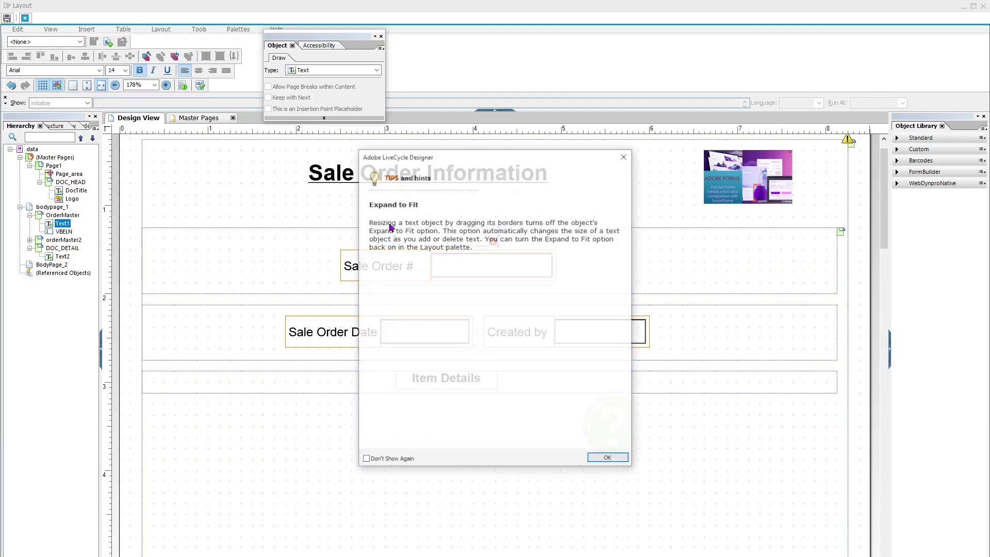
left_click(618, 462)
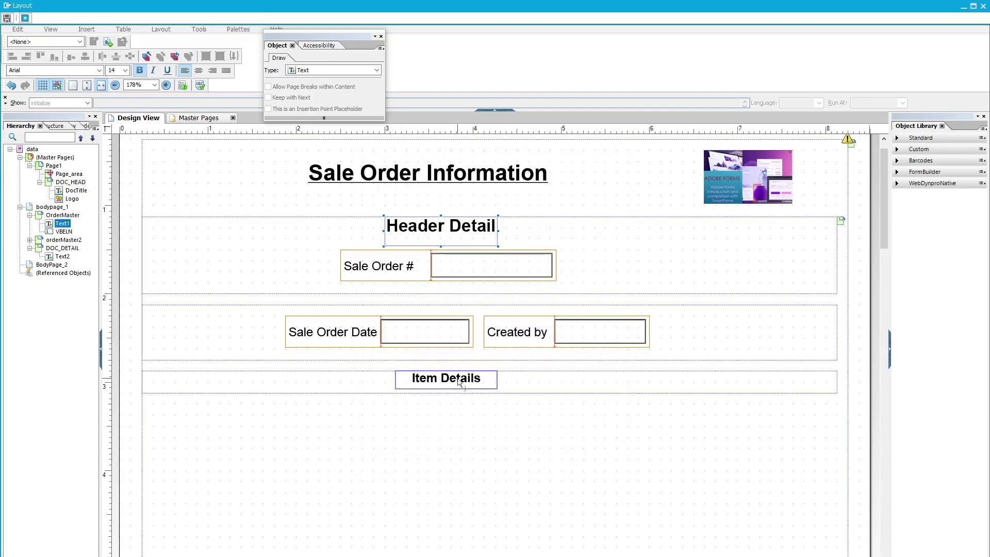
Enlarge the Item Details text box to about 1.25 in wide and 0.4 in high, and set its font size to 14
left_click(440, 382)
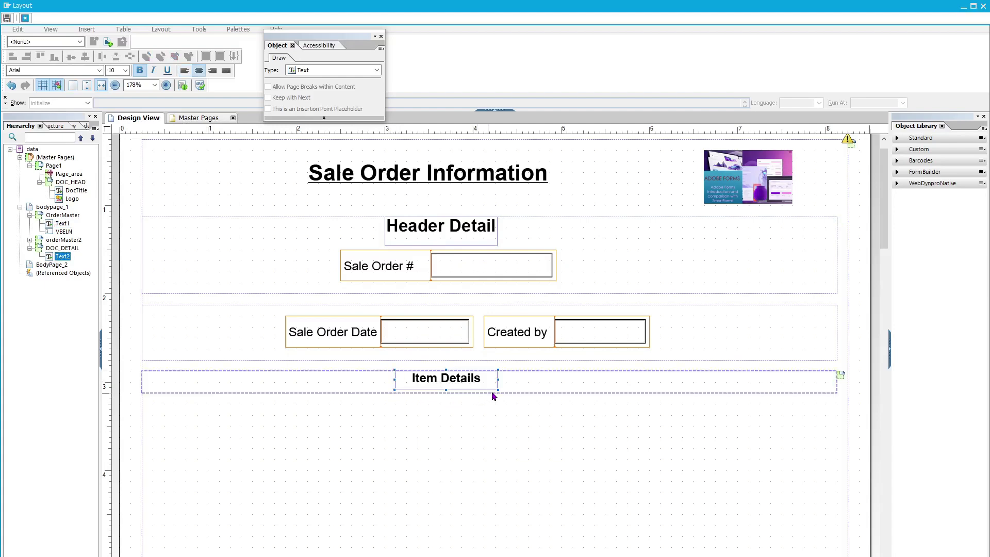
left_click_drag(496, 388, 498, 392)
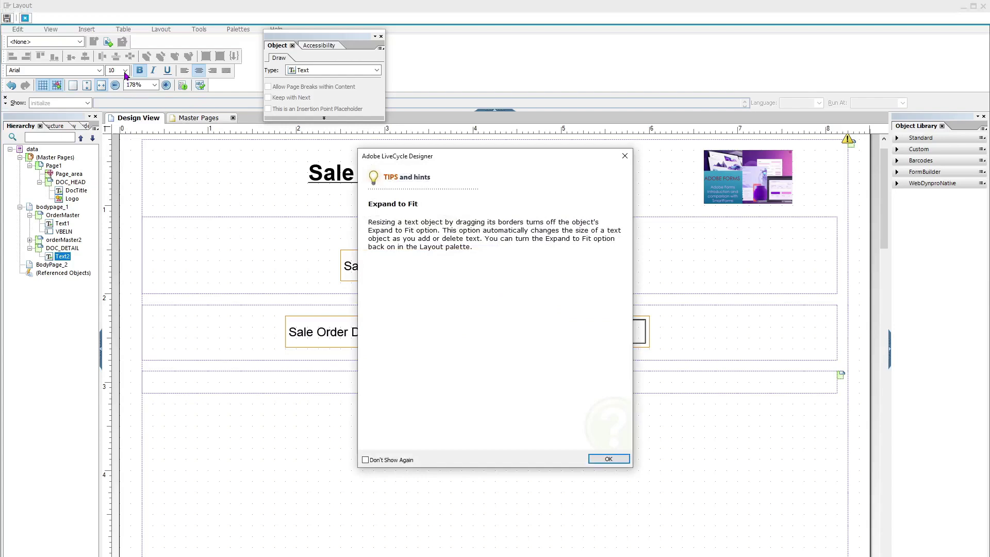
left_click(603, 458)
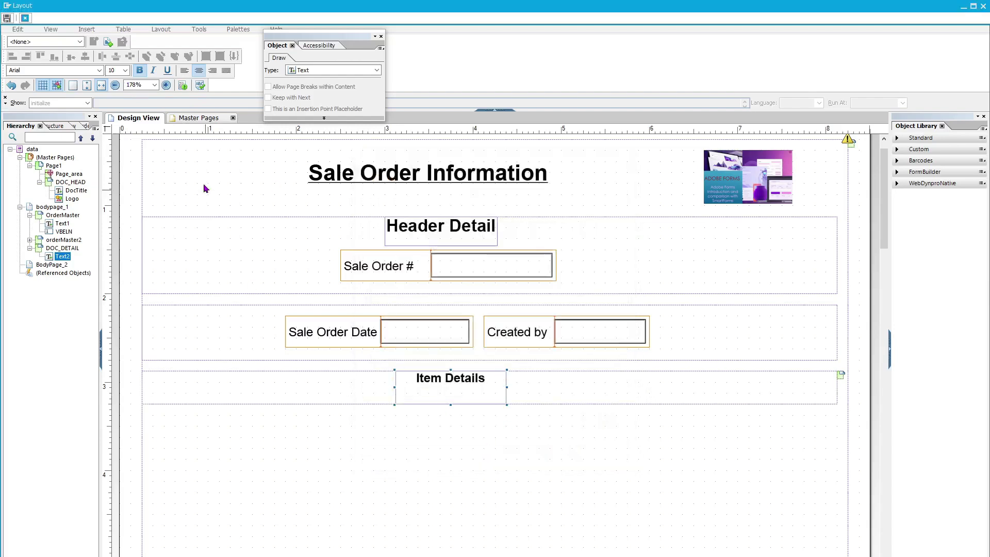
left_click(124, 70)
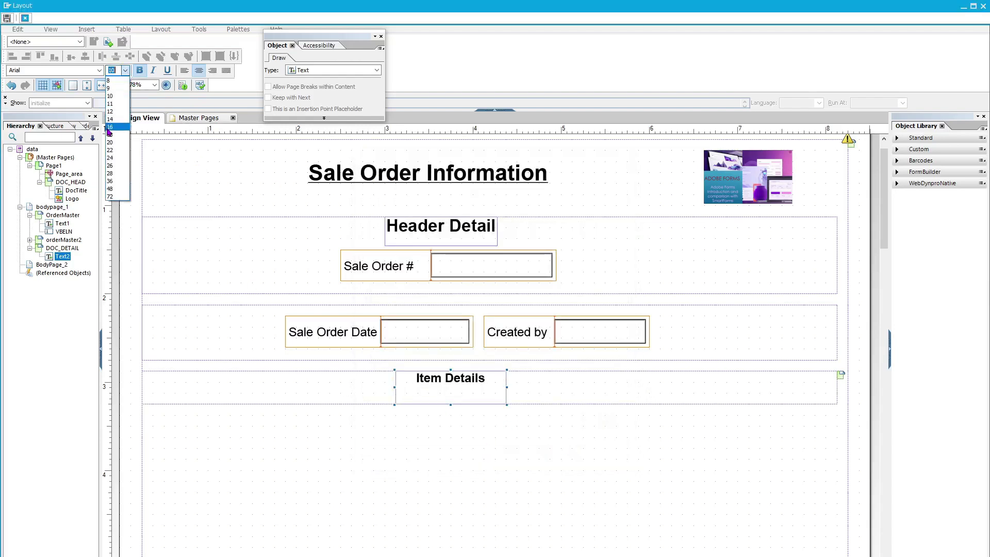
left_click(113, 124)
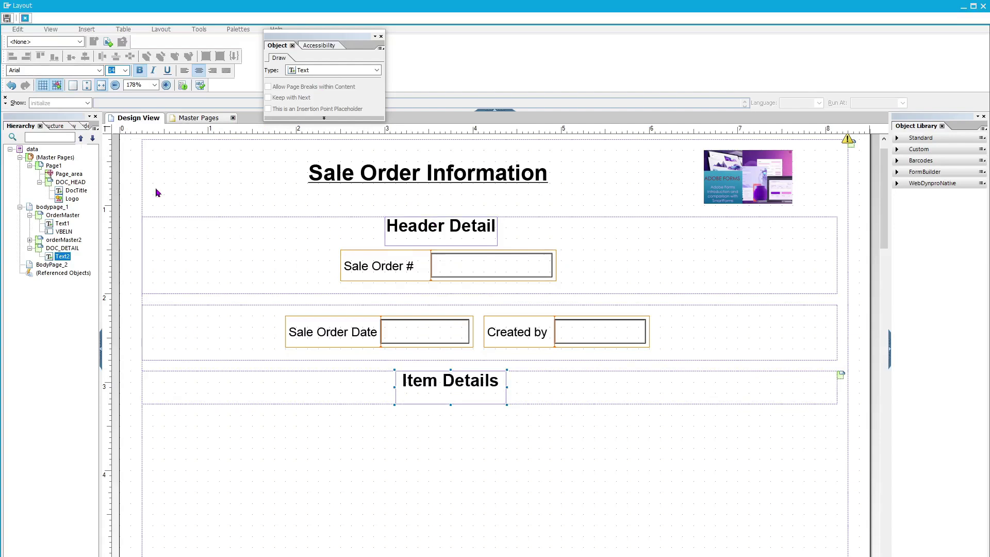
left_click(101, 74)
left_click(99, 72)
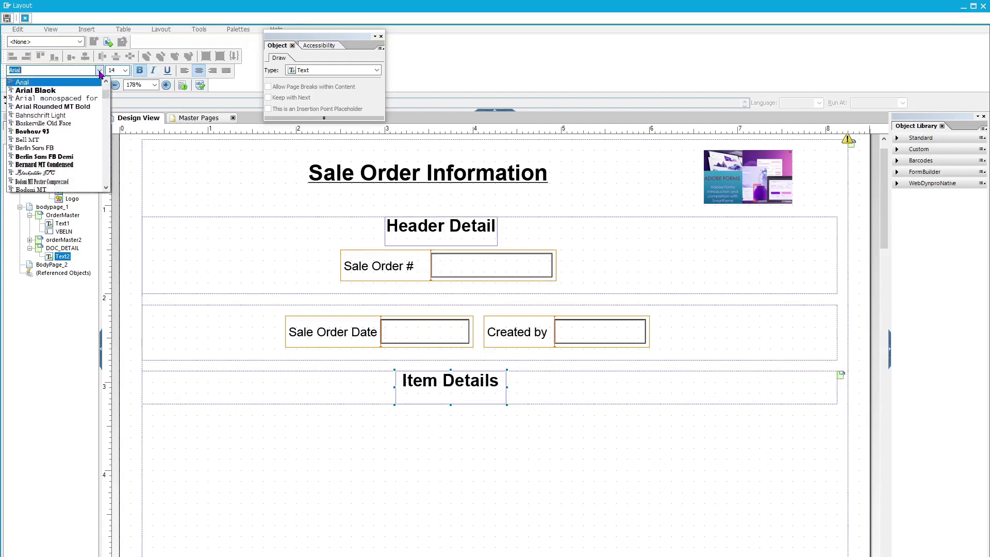
left_click(100, 71)
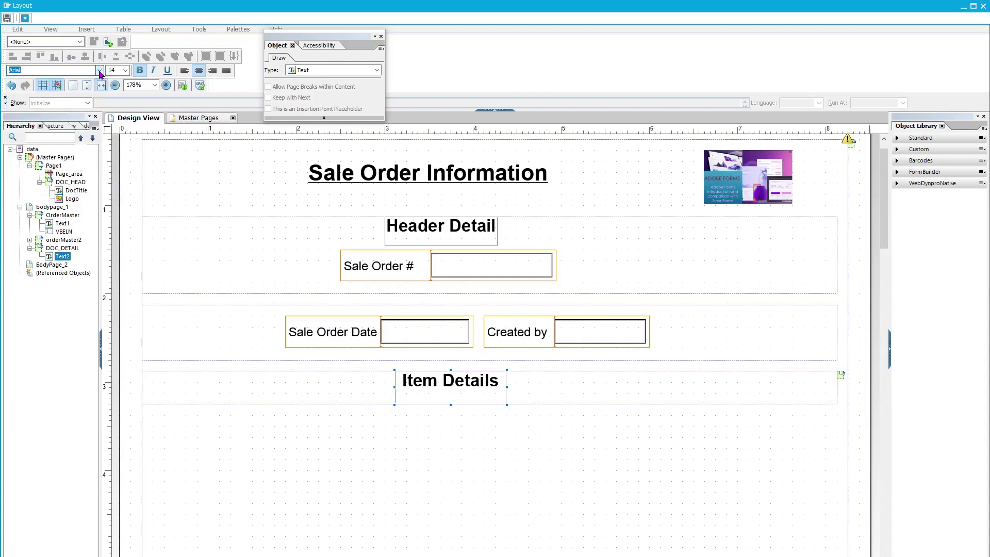
left_click(633, 458)
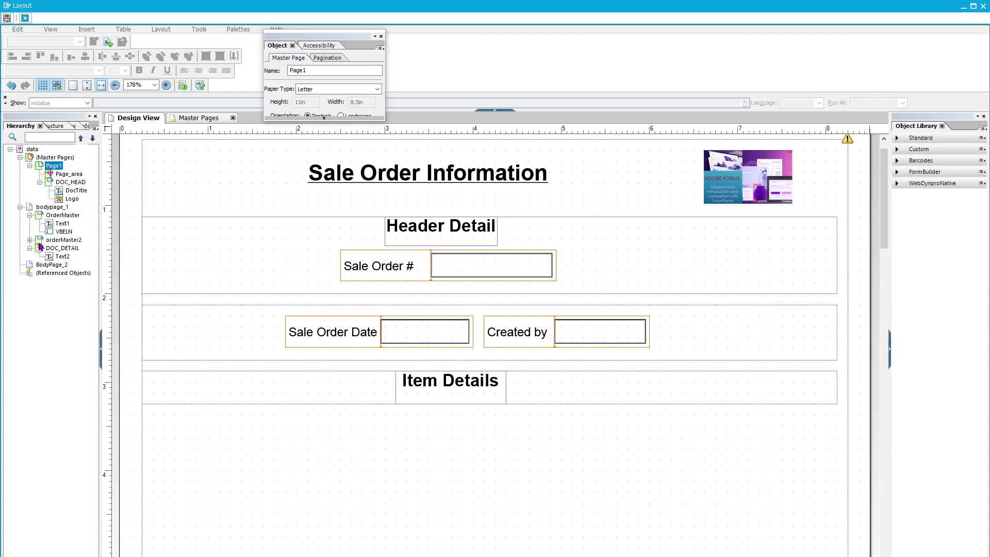
Insert a new subform under bodypage_1, place it directly below the Item Details subform and reduce its height to about 1.75 in
right_click(30, 208)
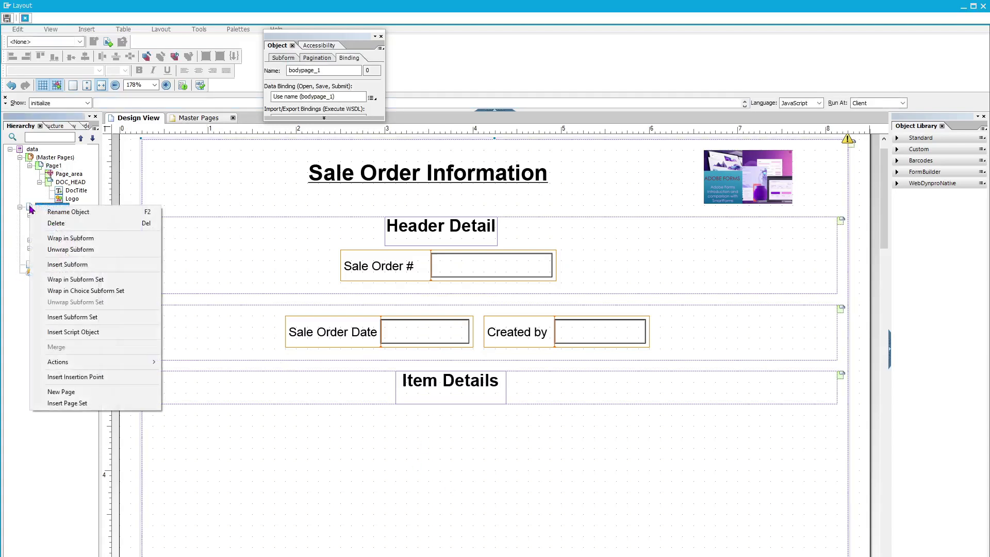
left_click(54, 266)
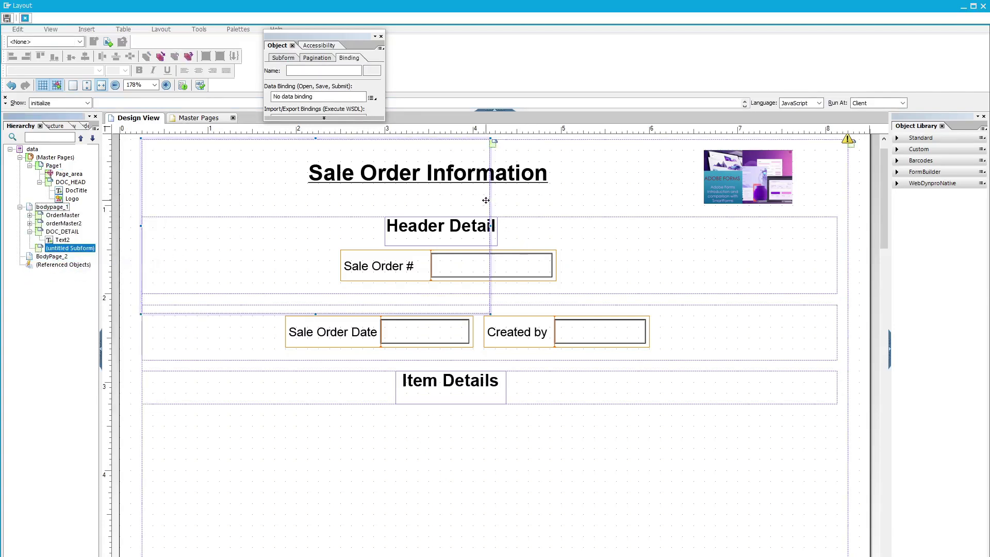
left_click_drag(486, 200, 835, 498)
scroll(716, 444, "down", 3)
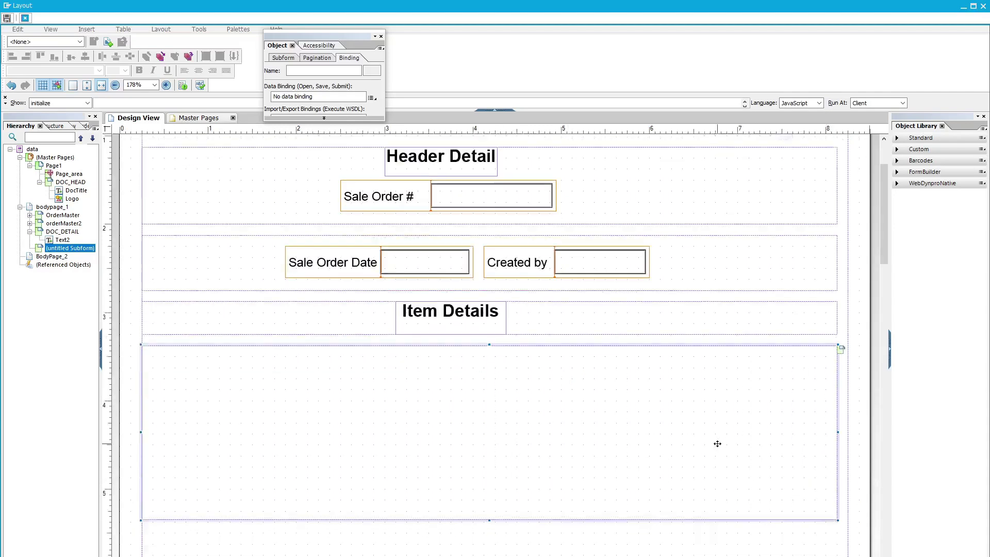
left_click_drag(488, 516, 499, 497)
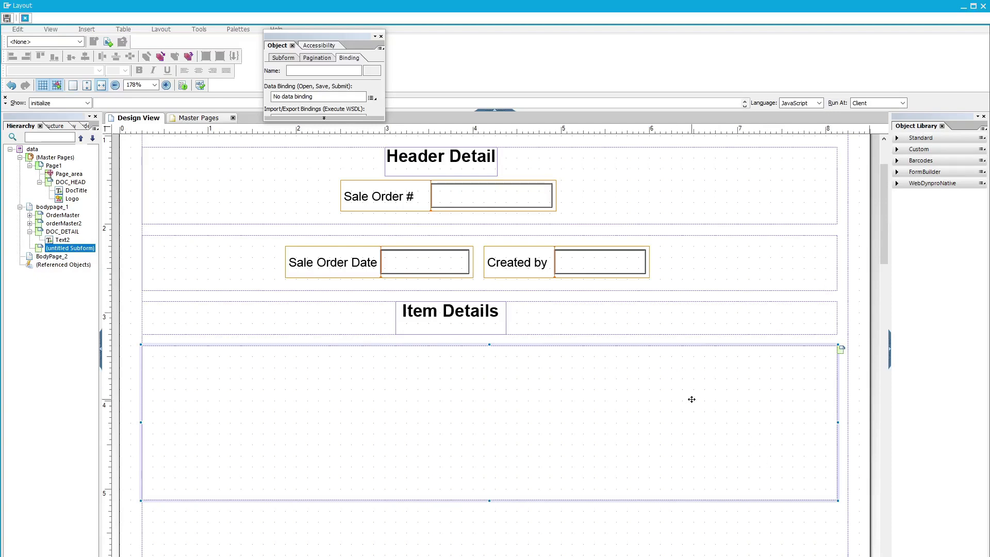
scroll(691, 398, "down", 3)
scroll(691, 398, "down", 5)
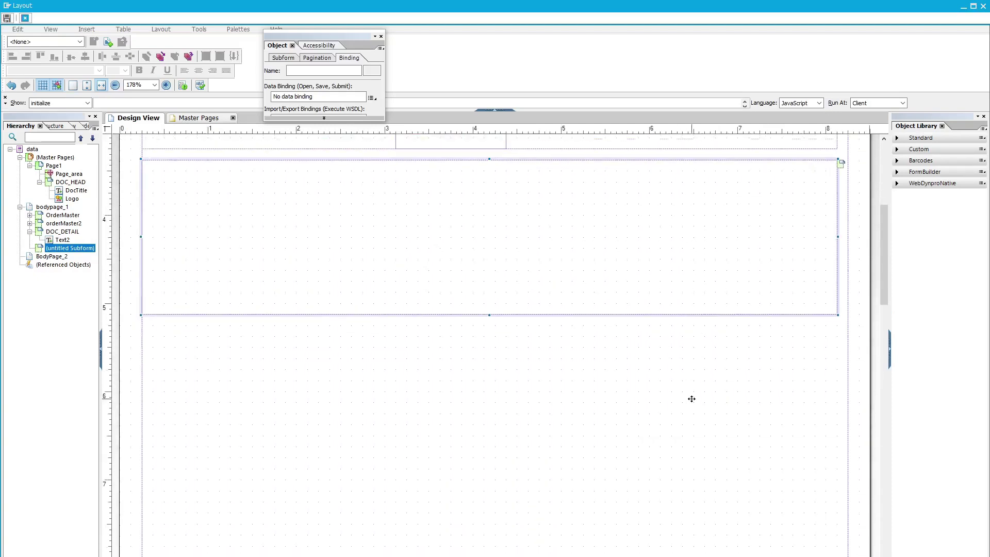
scroll(699, 397, "up", 4)
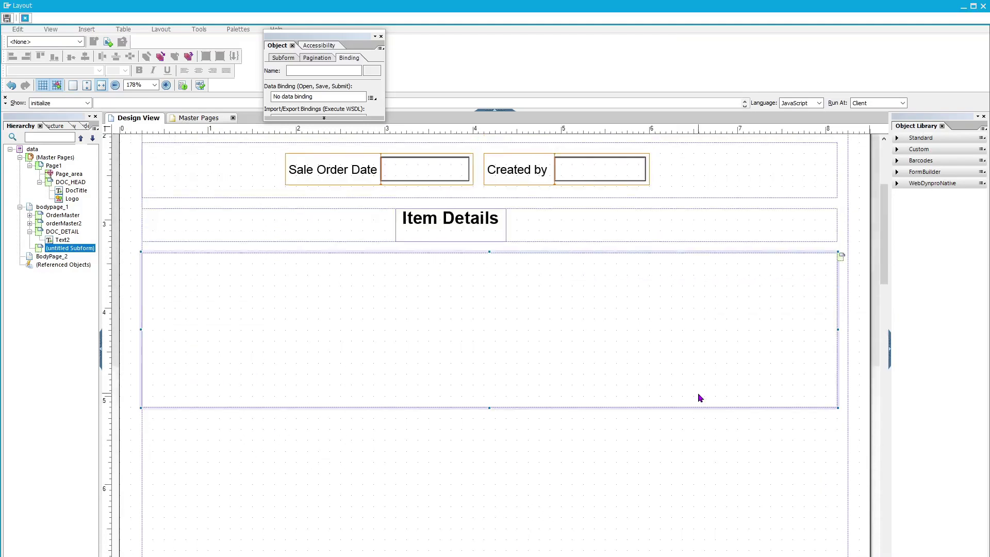
scroll(699, 392, "up", 1)
scroll(700, 390, "up", 2)
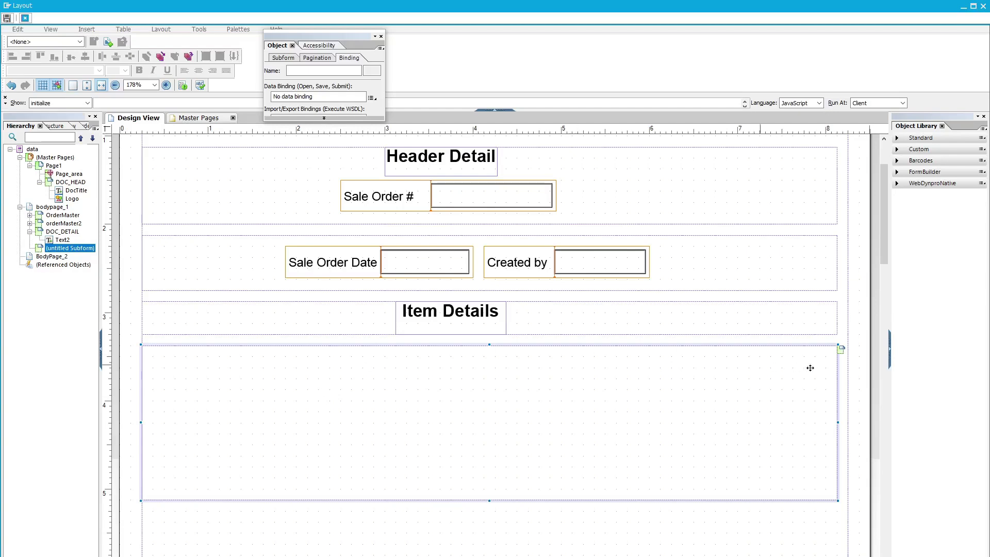
Set the untitled subform's content to Flowed, keeping the Top to Bottom flow direction
left_click(323, 117)
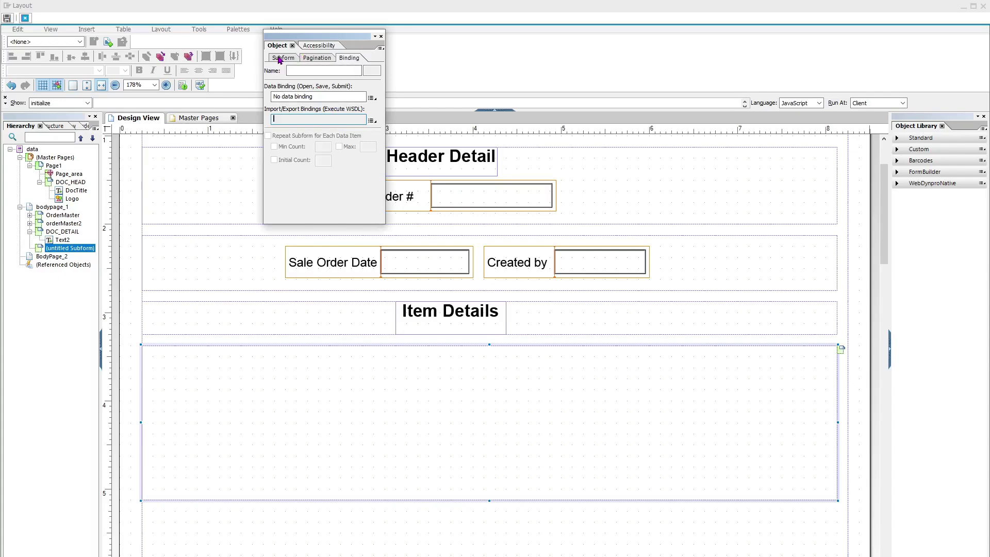
left_click(278, 58)
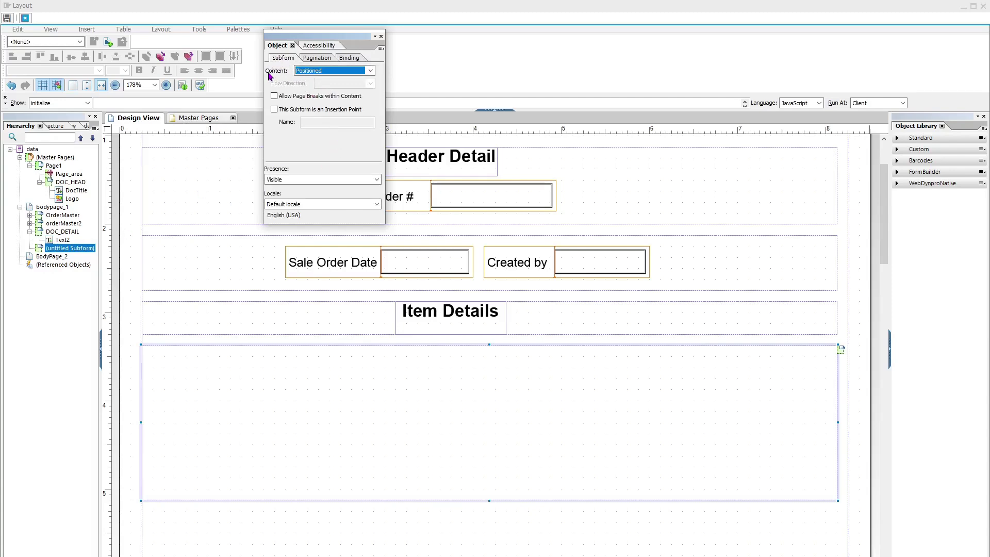
left_click(370, 71)
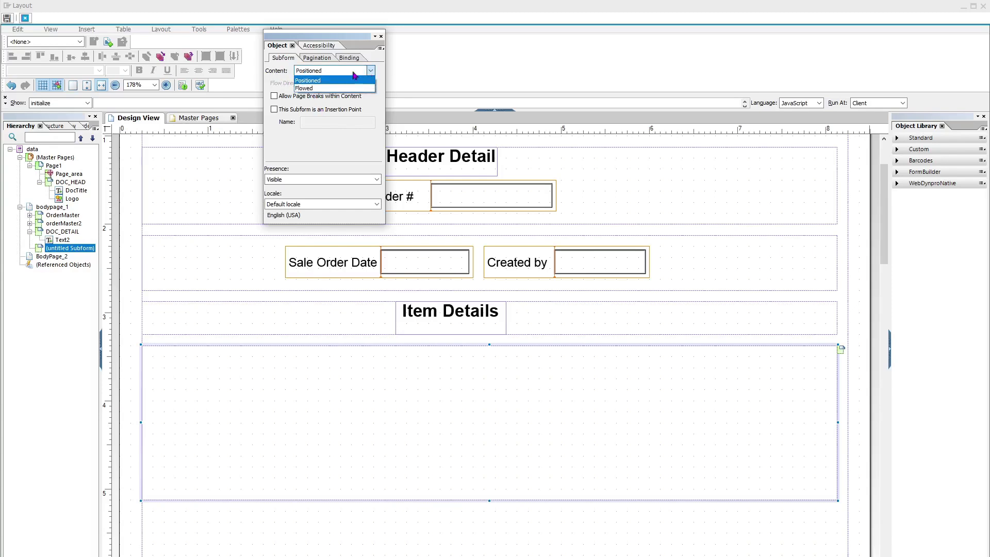
left_click(304, 89)
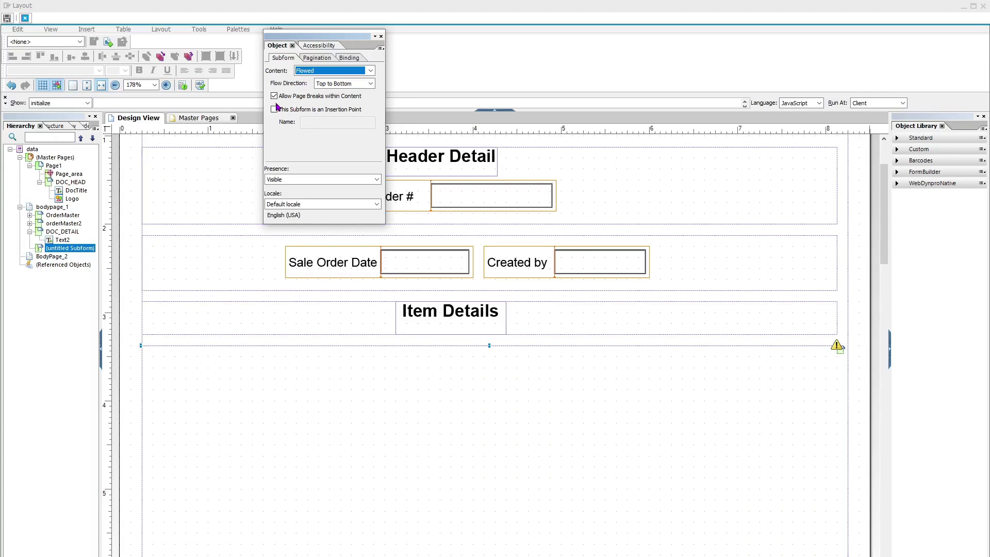
left_click(371, 84)
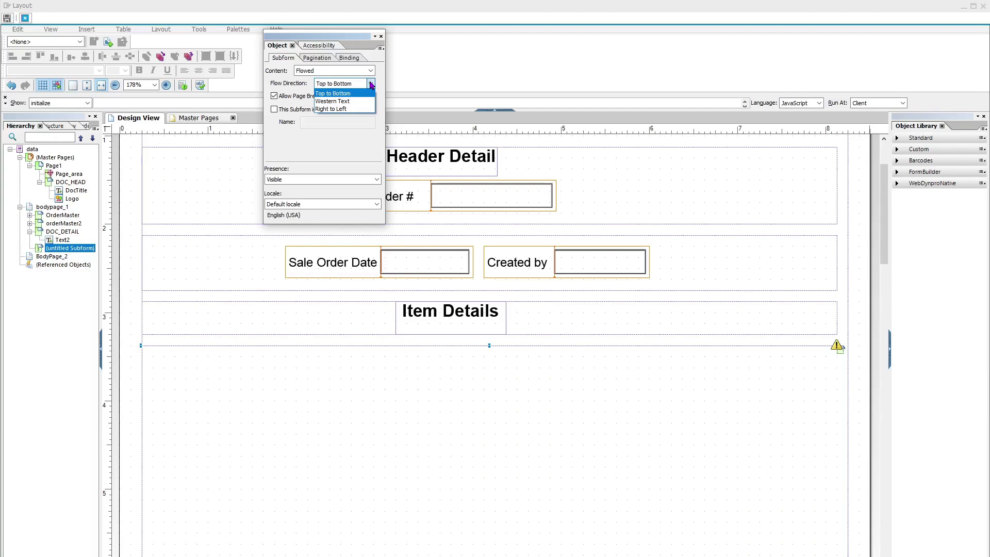
left_click(371, 84)
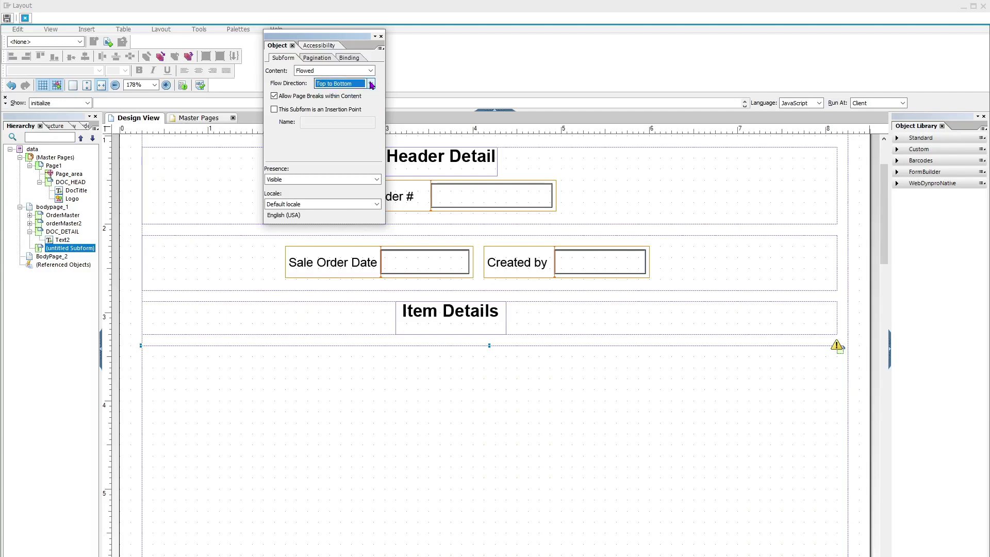
left_click(323, 61)
left_click(351, 60)
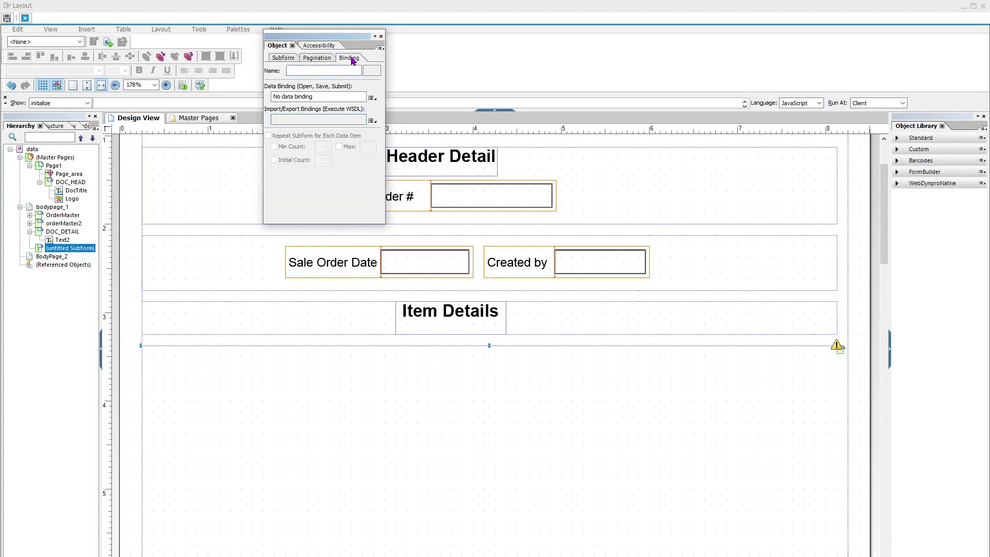
left_click(290, 59)
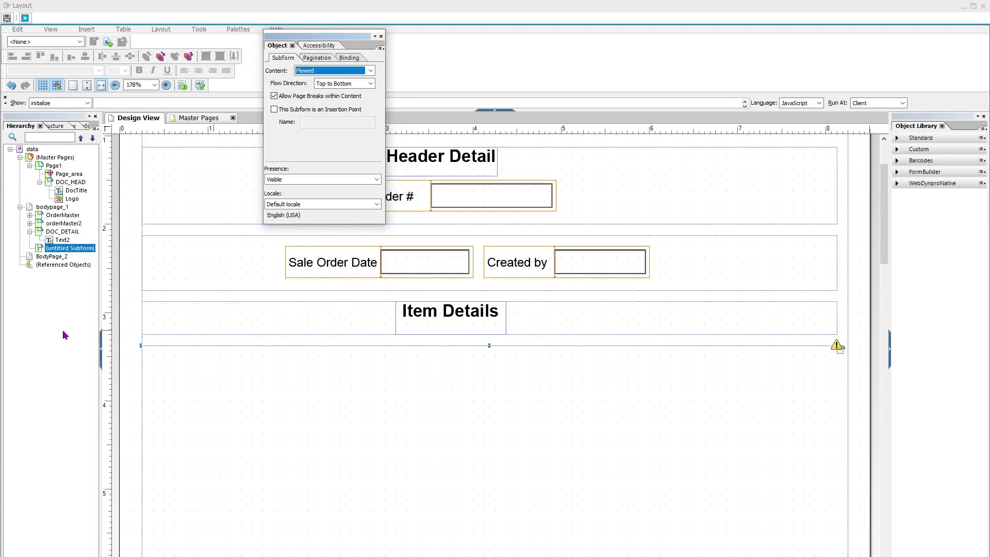
Rename the untitled subform as DOC_DETAIL2
left_click(59, 249)
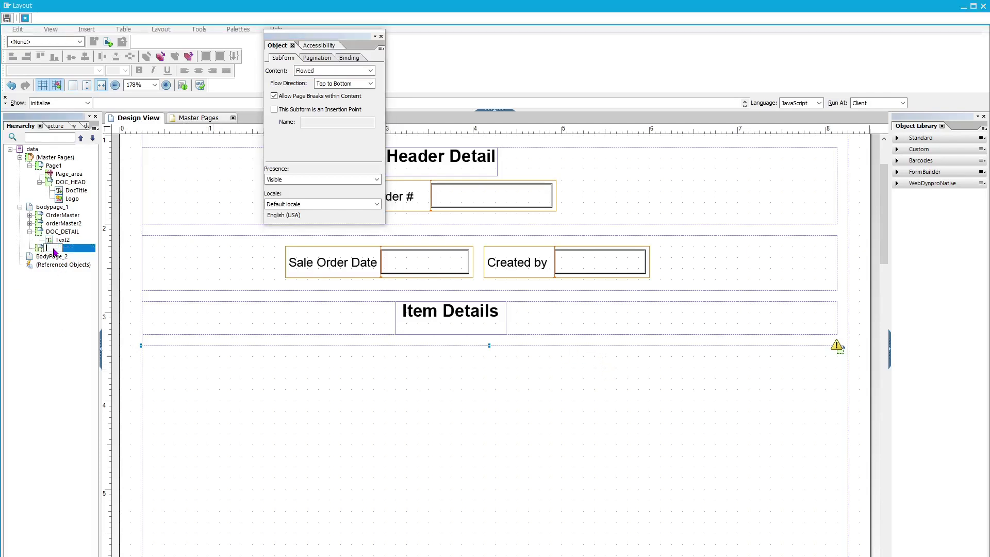
type("doc")
type("DOC")
type("_DETA")
type("IL")
type("2")
key("Return")
left_click(473, 365)
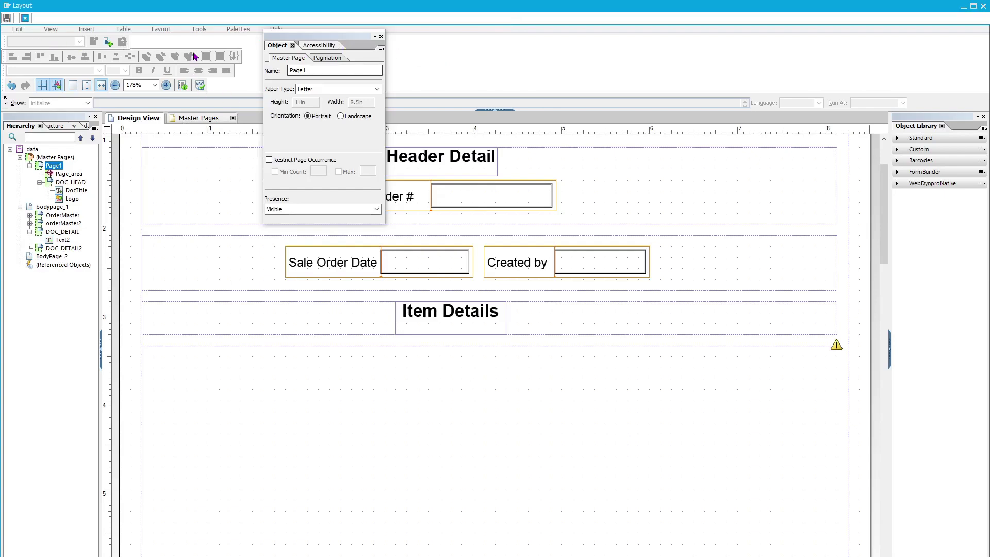
Save the form layout and close the full-screen layout editor
left_click(10, 18)
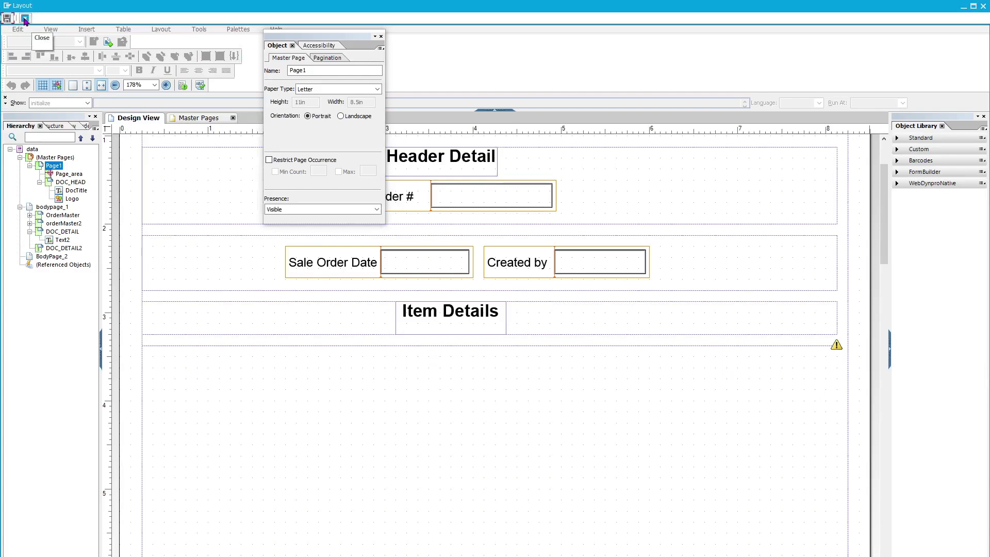
left_click(25, 19)
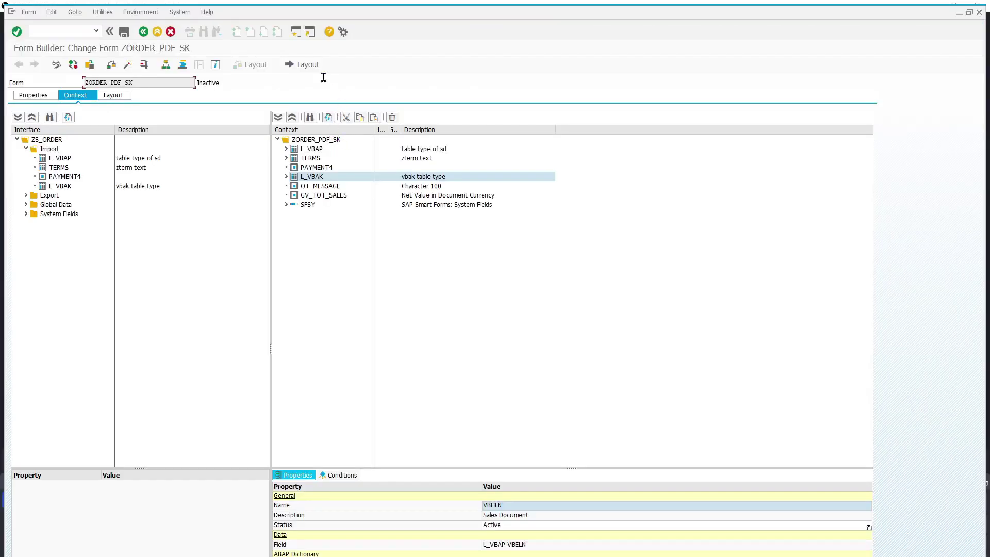
Examine the L_VBAP and L_VBAK table nodes in the form's context
left_click(296, 150)
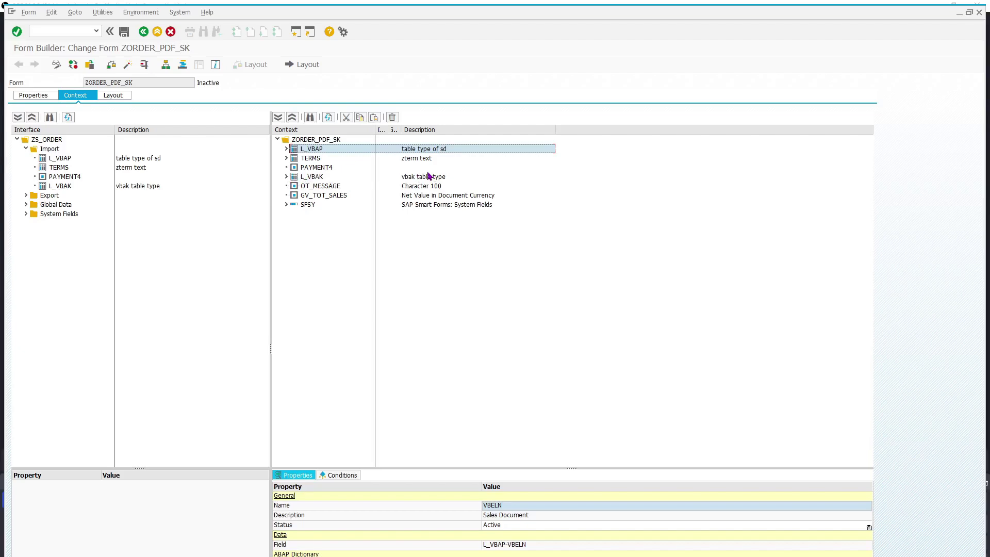
left_click(320, 176)
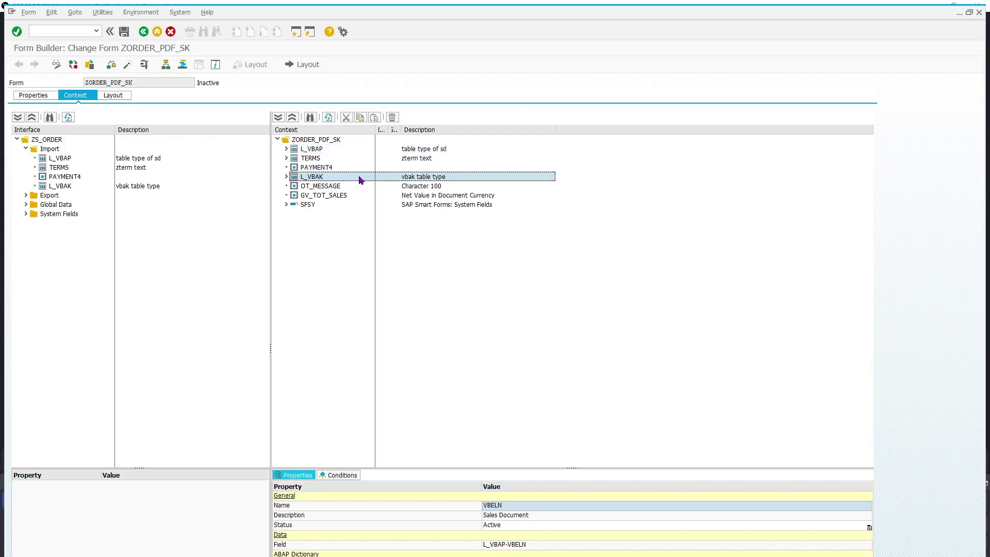
left_click(308, 150)
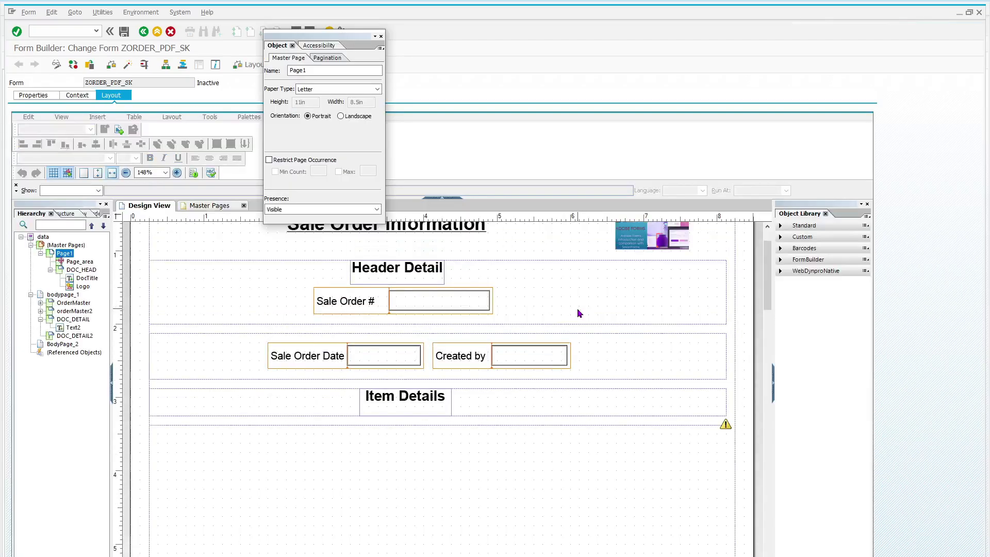
Return to the form layout, widen the hierarchy palette and show the form's data view
scroll(577, 307, "down", 5)
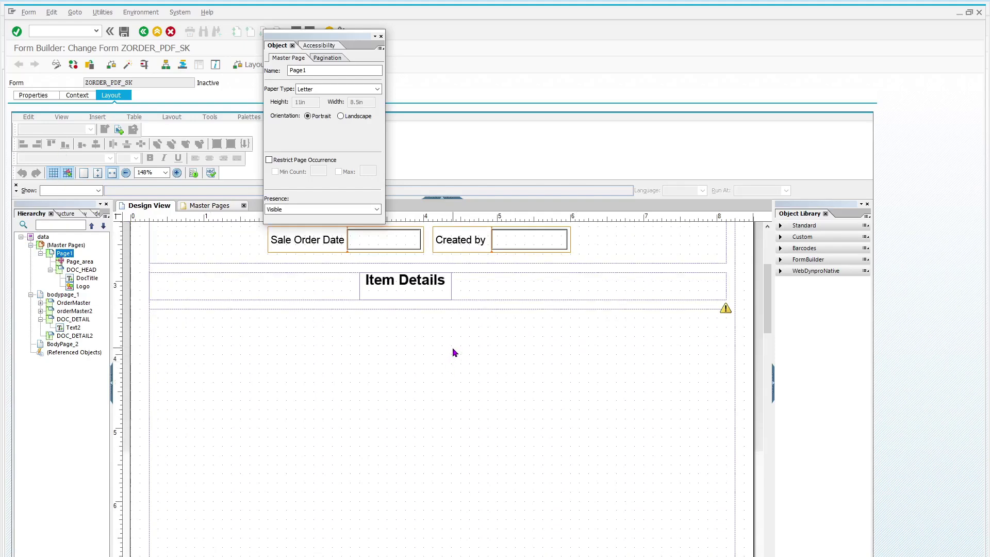
left_click(68, 213)
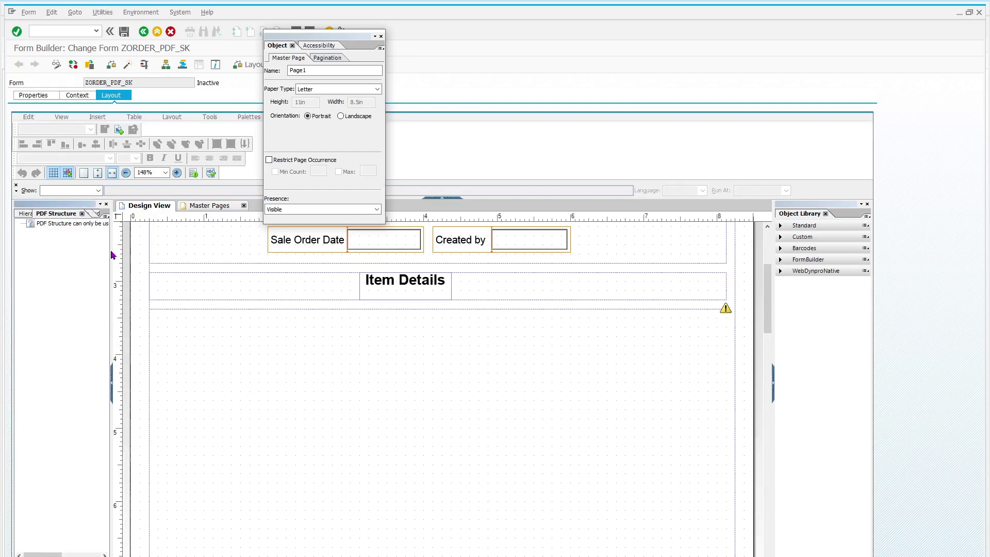
left_click_drag(118, 254, 172, 251)
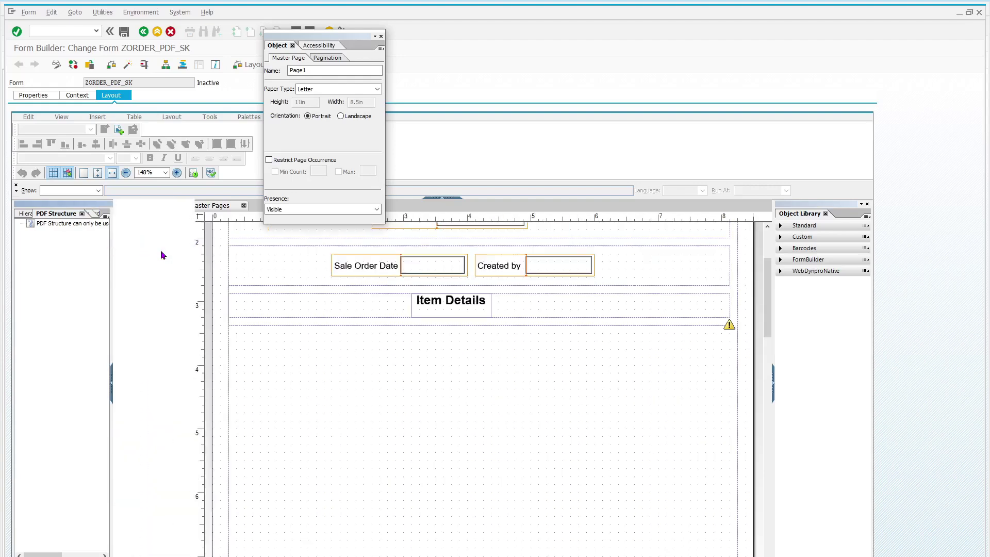
left_click(127, 213)
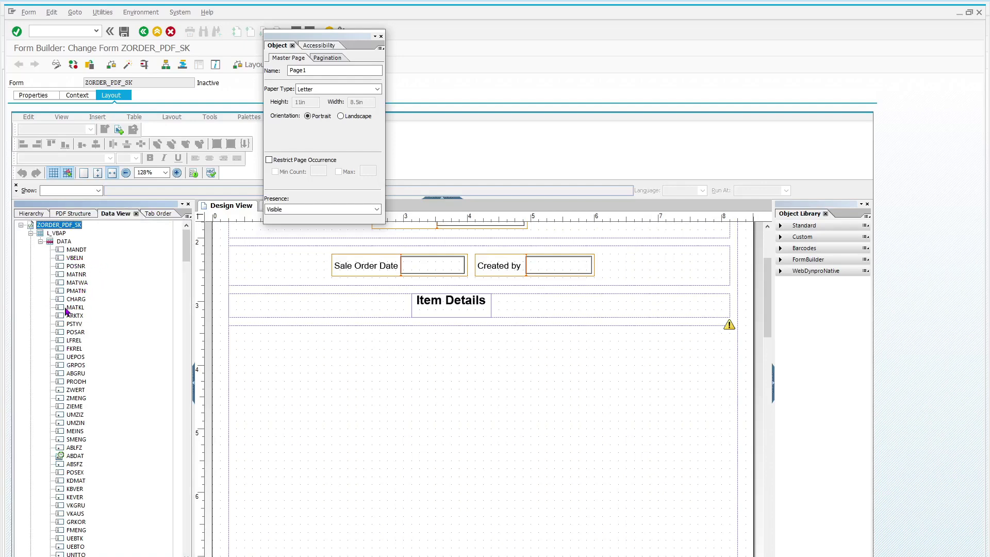
Add the MATNR, ARKTX and ZMENG fields from L_VBAP's DATA node to the body page in a row below Item Details
left_click_drag(61, 278, 263, 351)
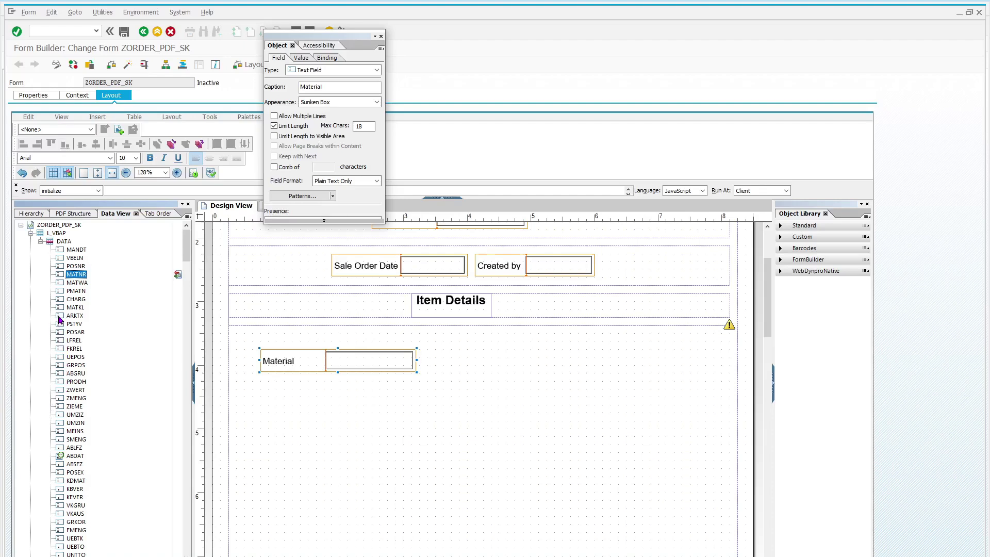
left_click_drag(73, 316, 432, 363)
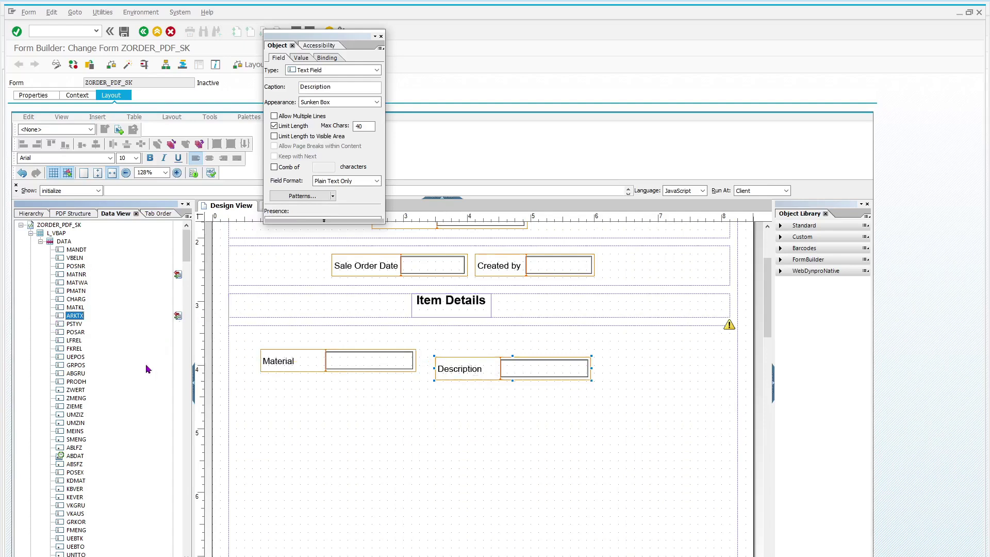
left_click_drag(62, 399, 634, 366)
left_click(570, 332)
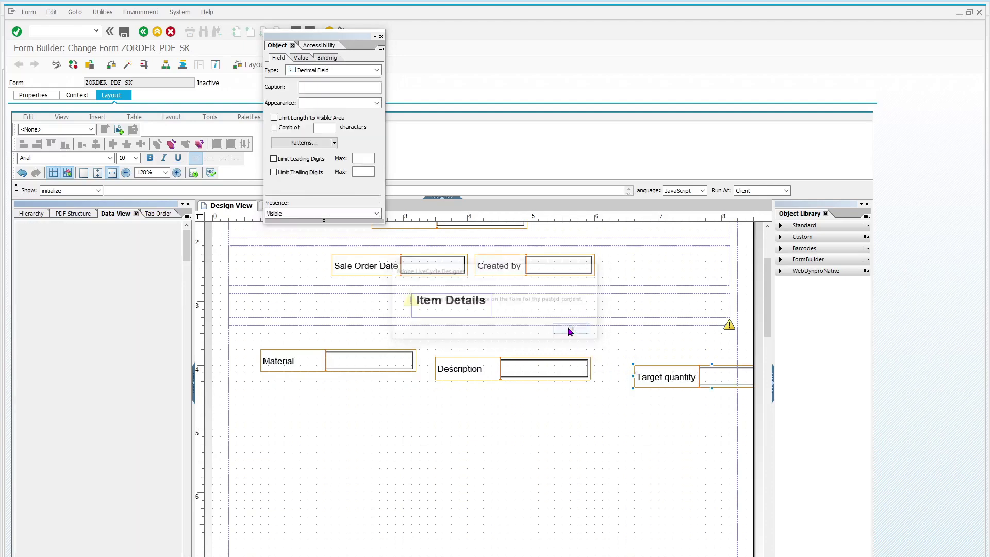
Shift Target quantity left to fit inside the page margin and align Description beside Material
left_click_drag(672, 366, 599, 364)
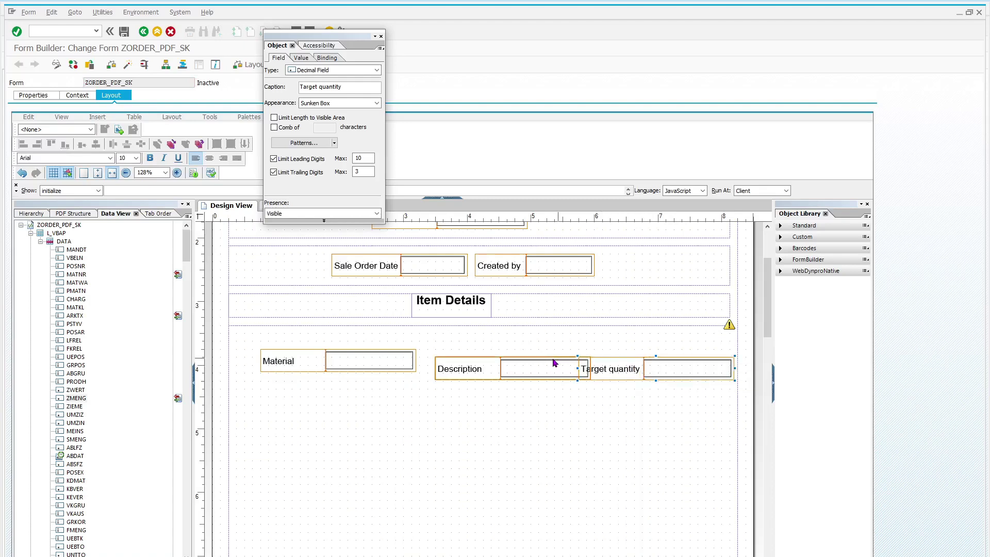
left_click(547, 360)
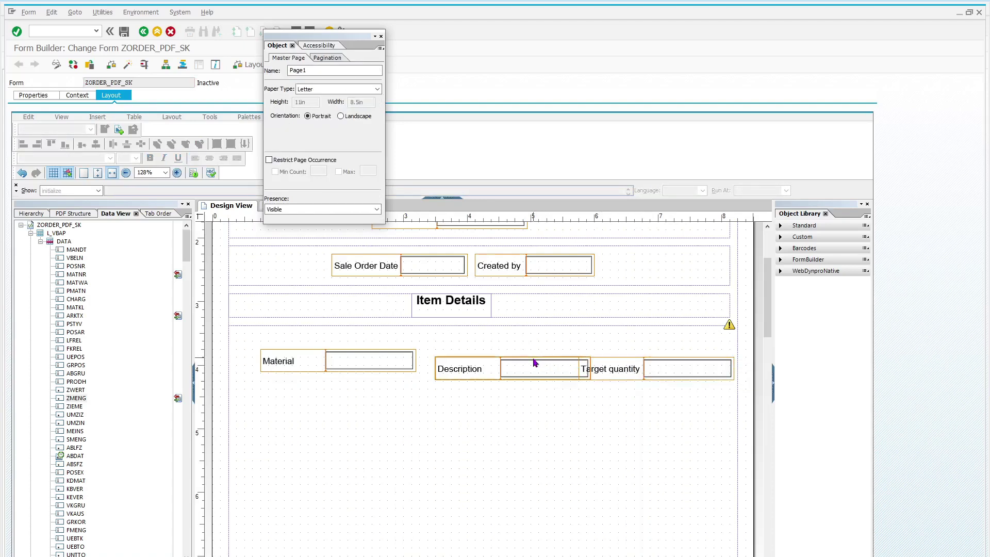
left_click_drag(524, 360, 513, 352)
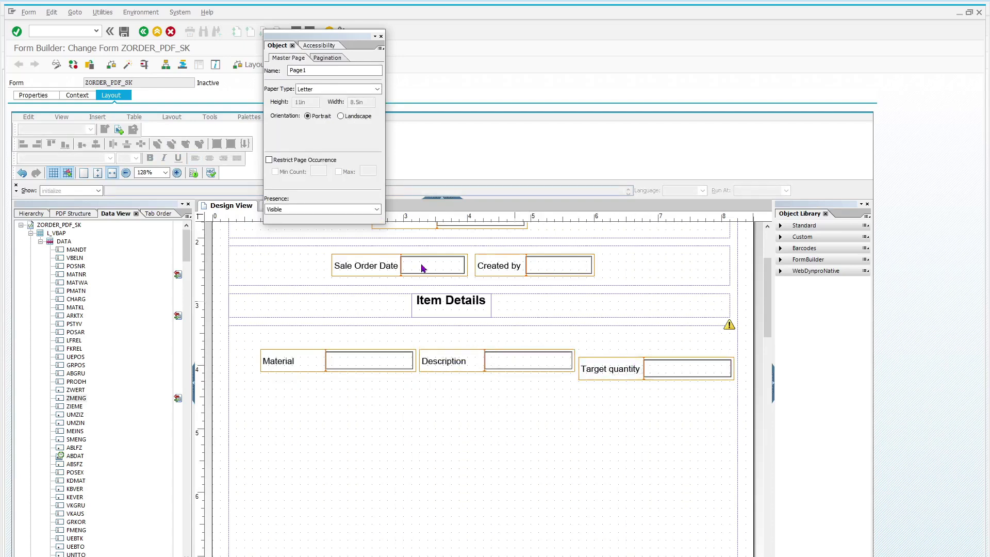
Move the Target quantity field up to line up with Material and Description in the row below Item Details
left_click(662, 357)
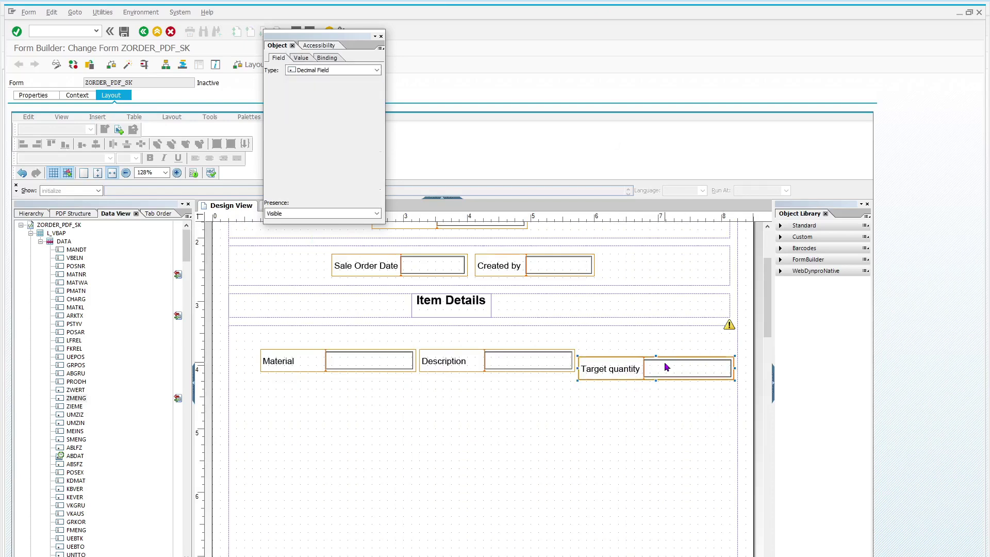
left_click_drag(655, 356, 655, 347)
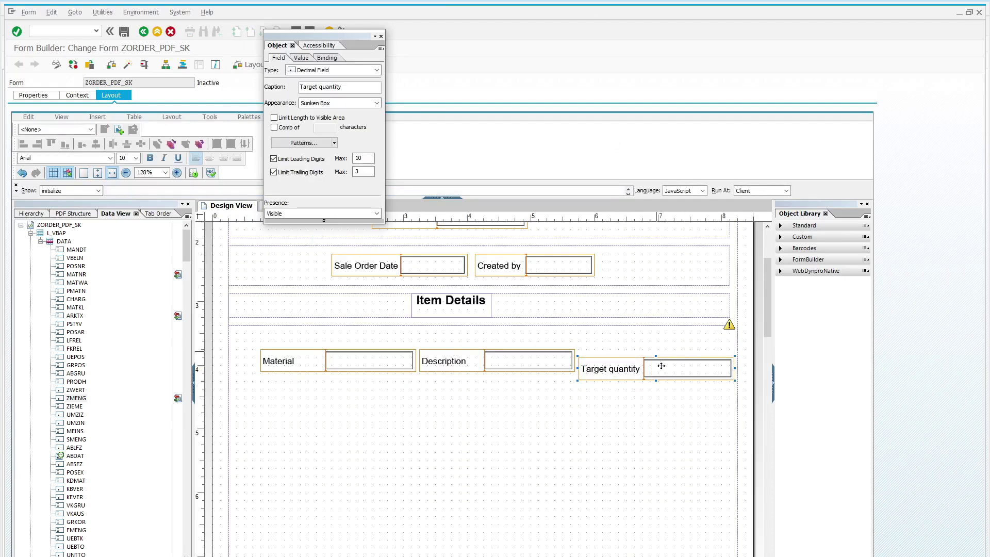
key("ctrl+z")
left_click_drag(680, 369, 683, 361)
left_click(675, 405)
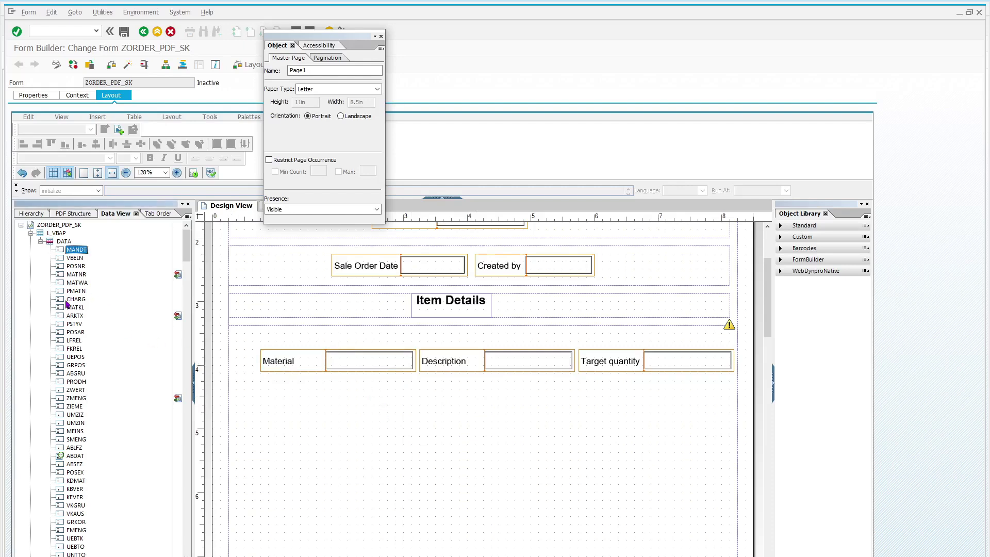
Close the floating Object palette and deactivate the ARKTX field under L_VBAP's DATA node in the form's context
scroll(70, 304, "down", 12)
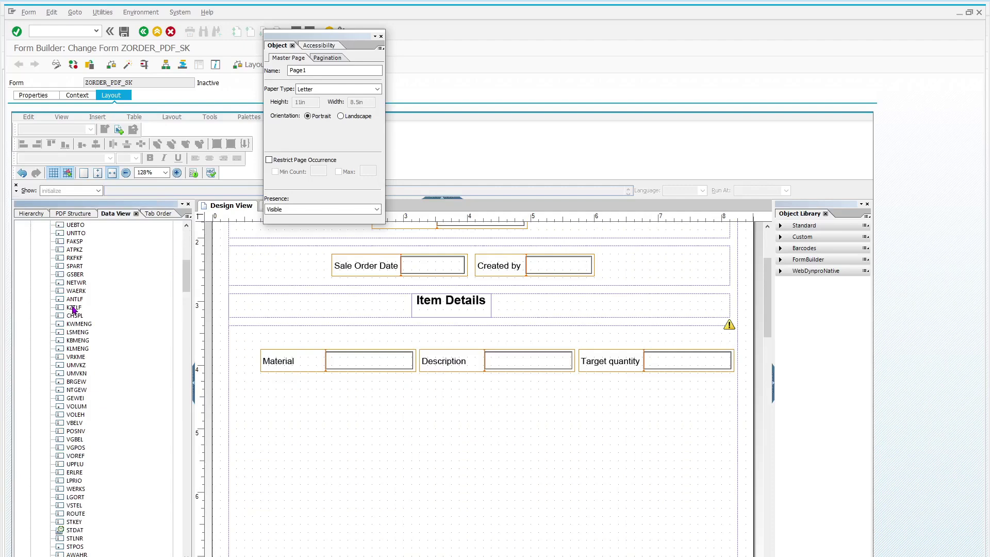
scroll(74, 309, "down", 5)
scroll(74, 309, "up", 4)
scroll(73, 309, "up", 5)
scroll(74, 309, "up", 8)
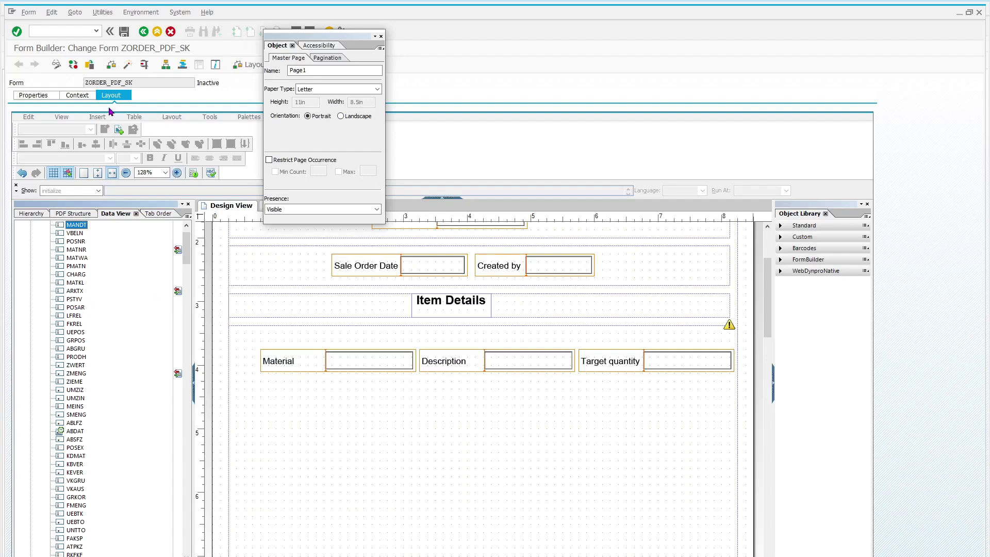
left_click(77, 95)
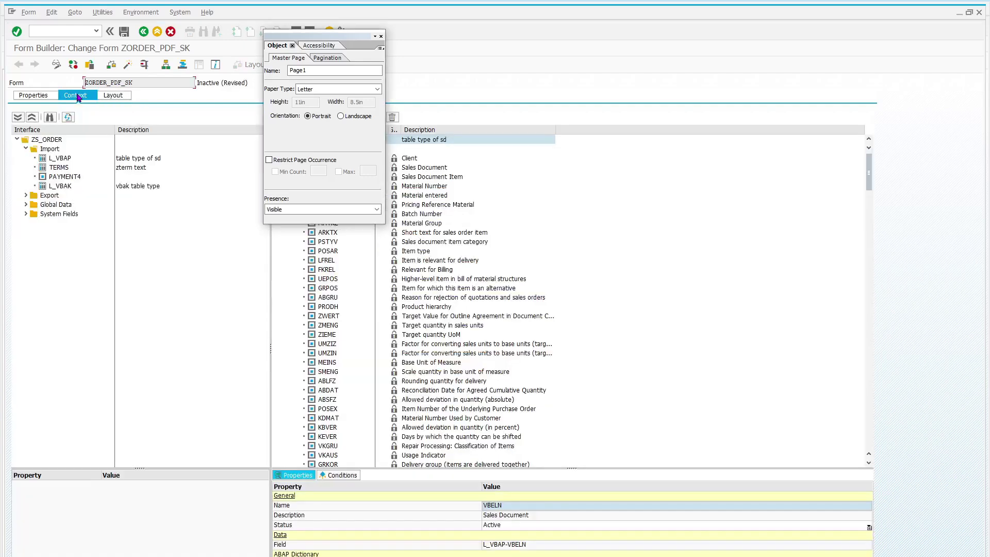
left_click(380, 37)
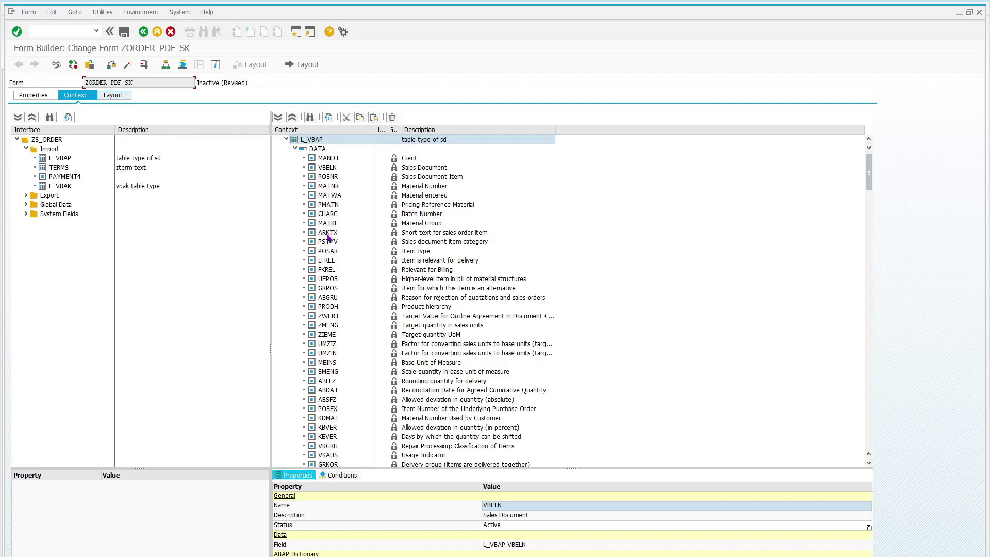
left_click(328, 235)
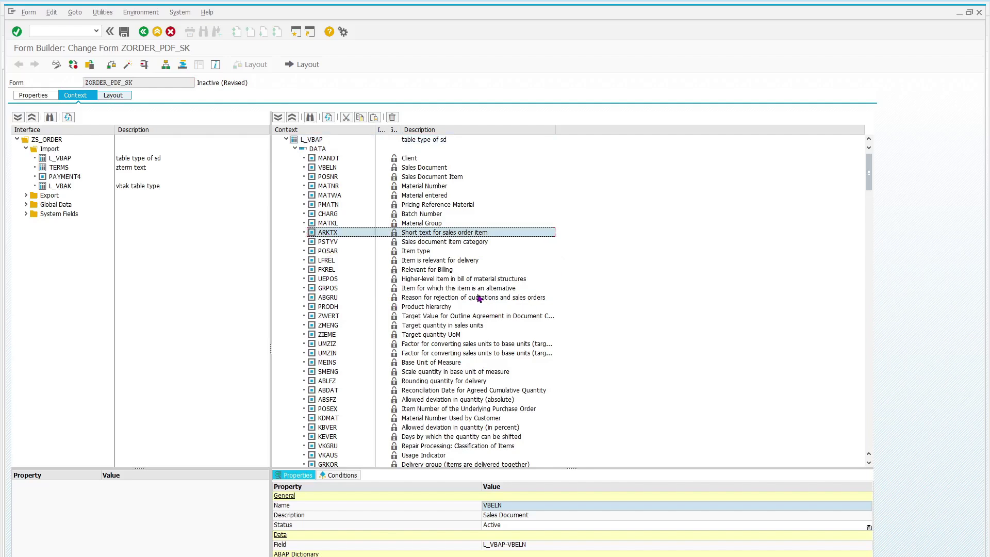
right_click(396, 234)
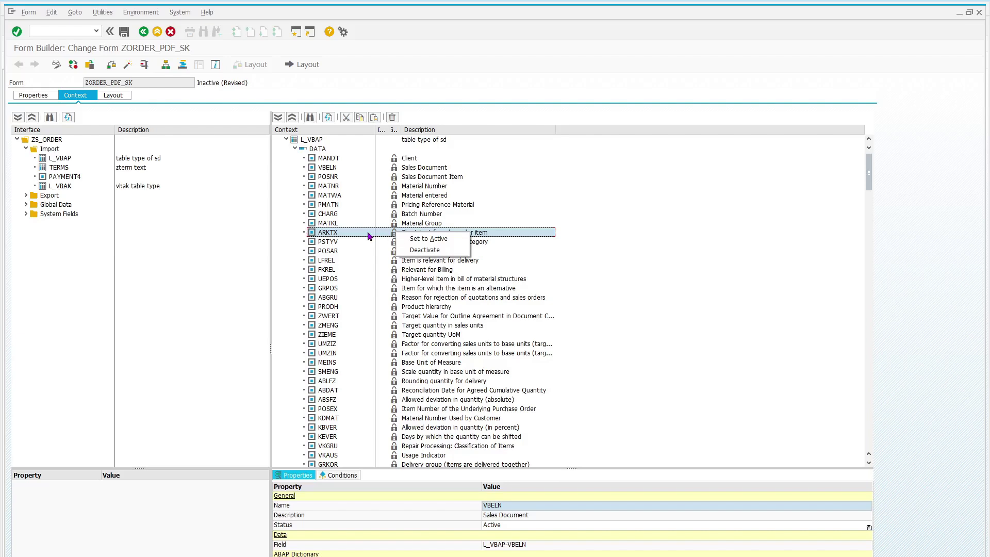
left_click(413, 251)
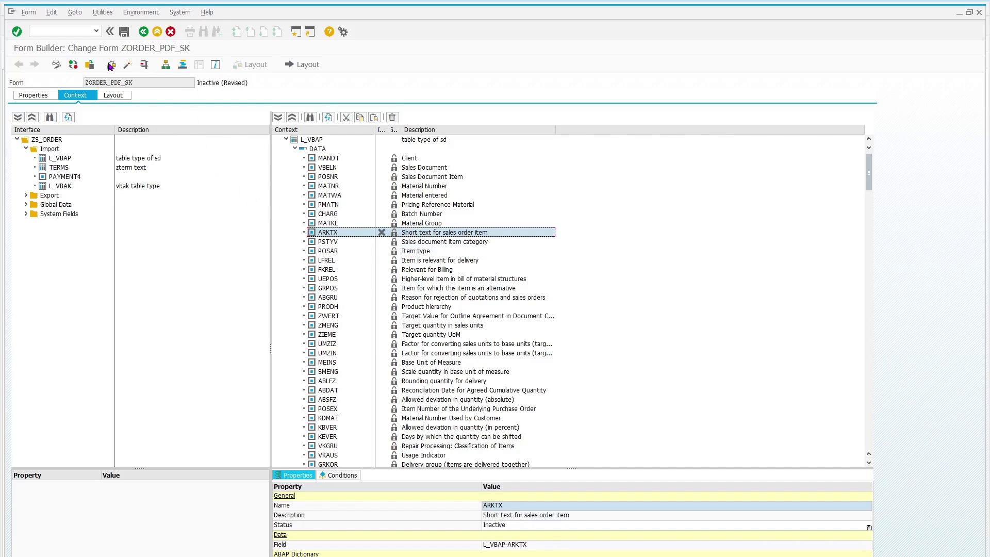
Save the form and return to its layout to check the fields under L_VBAP's DATA node and the item row
left_click(125, 32)
left_click(113, 95)
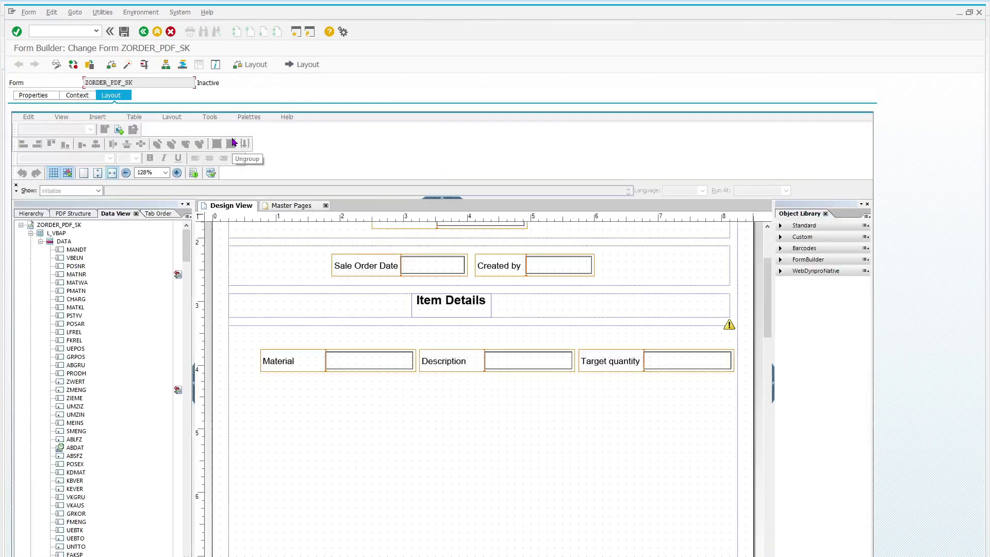
left_click(76, 290)
left_click(78, 307)
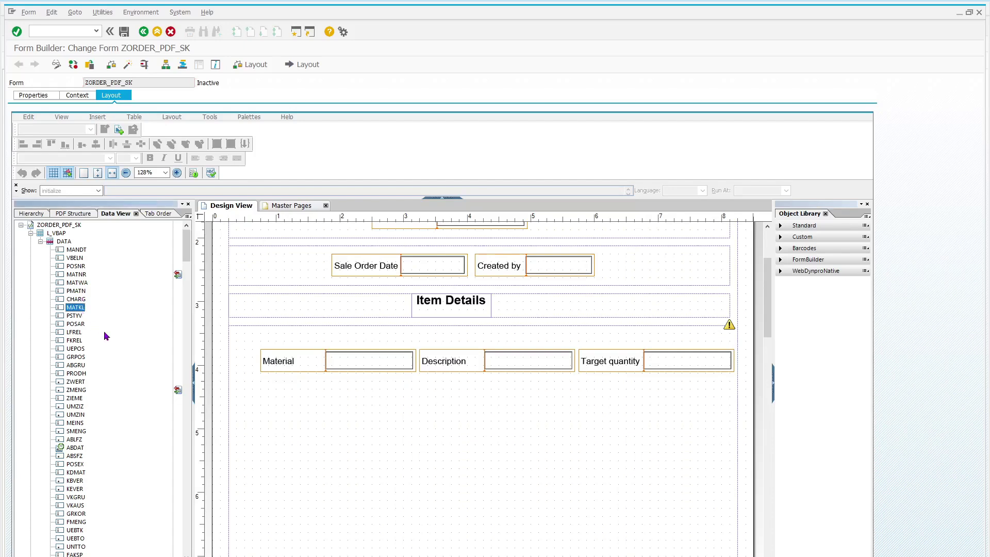
left_click(79, 276)
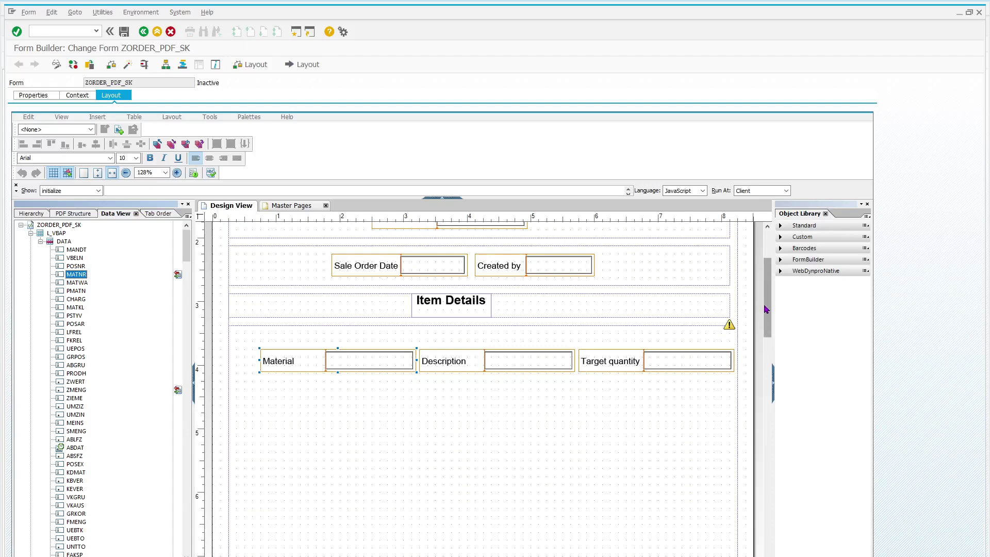
scroll(767, 304, "up", 3)
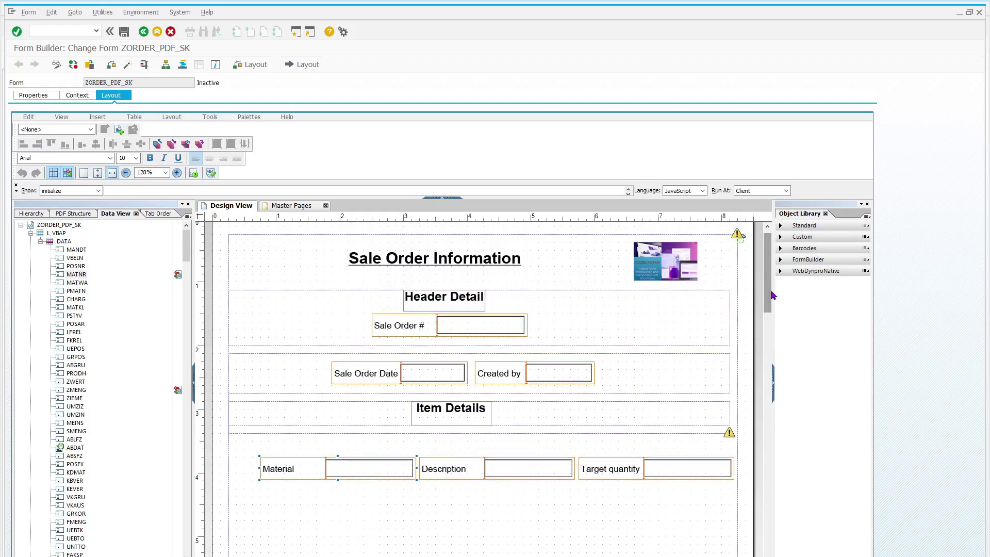